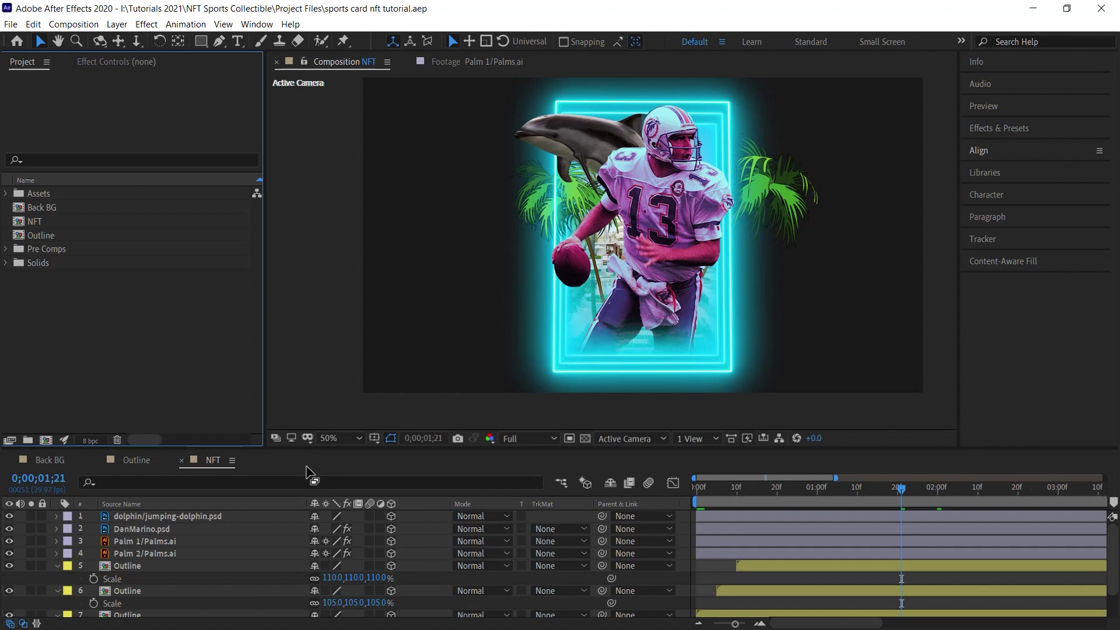
Step: Create a new composition named Text using the HDTV 1080 29.97 preset
{"action": "left_click", "coordinate": [45, 441]}
{"action": "left_click", "coordinate": [445, 208]}
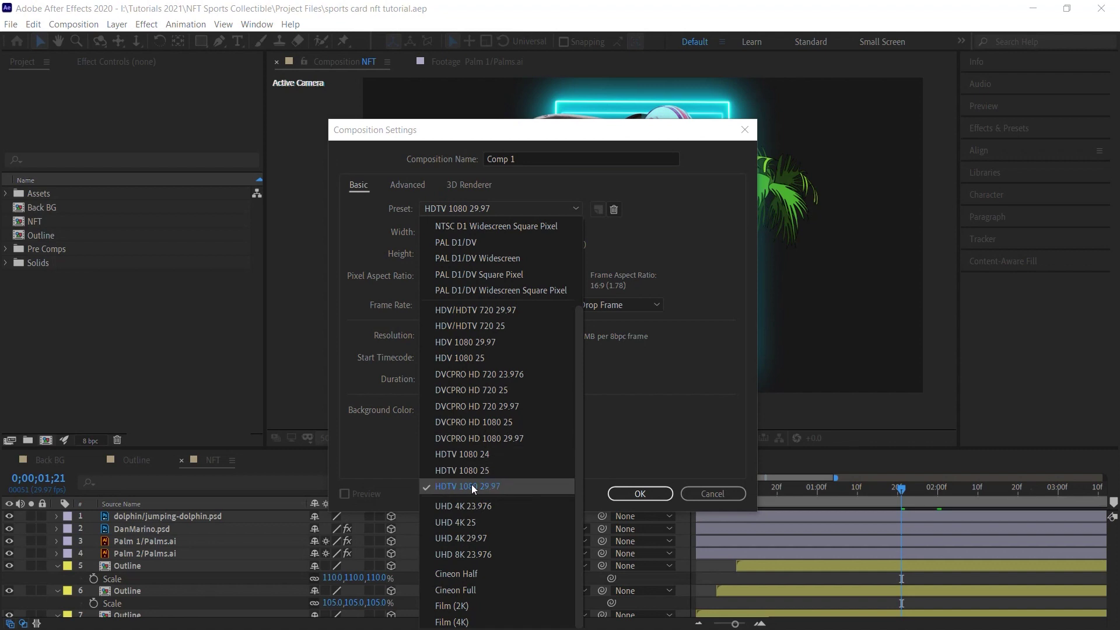
{"action": "left_click", "coordinate": [526, 488]}
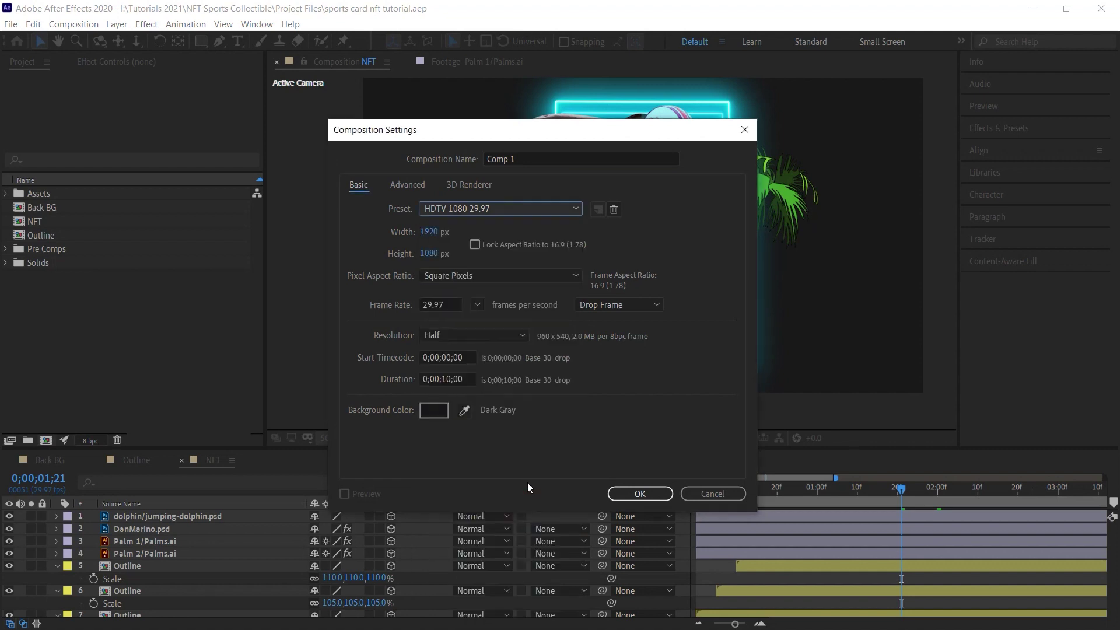
{"action": "left_click", "coordinate": [516, 160]}
{"action": "type", "text": "Text"}
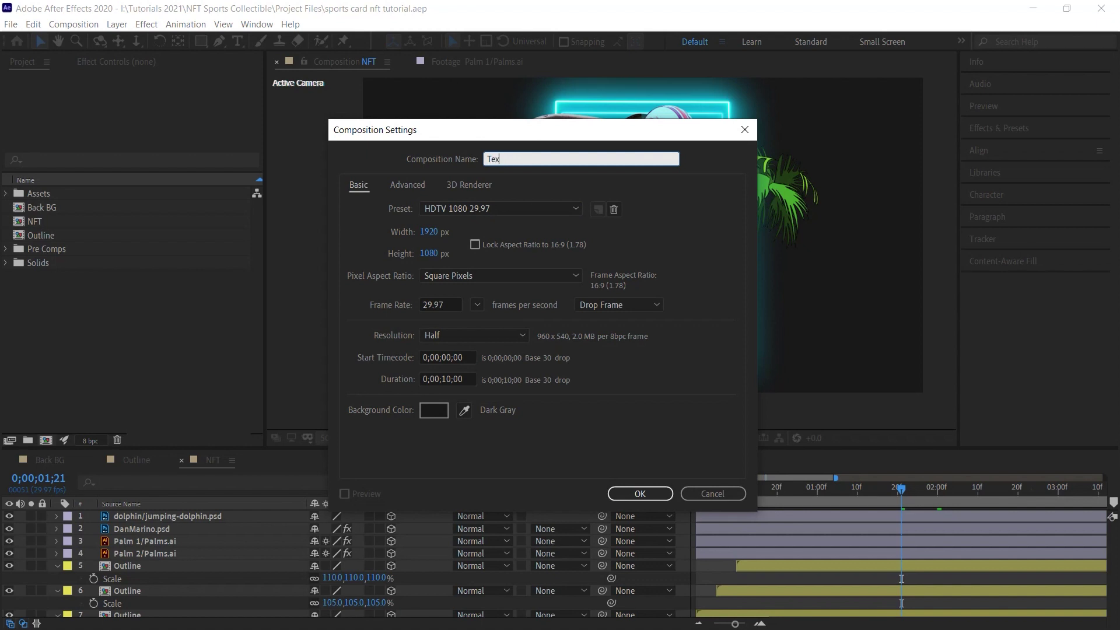
{"action": "left_click", "coordinate": [639, 491]}
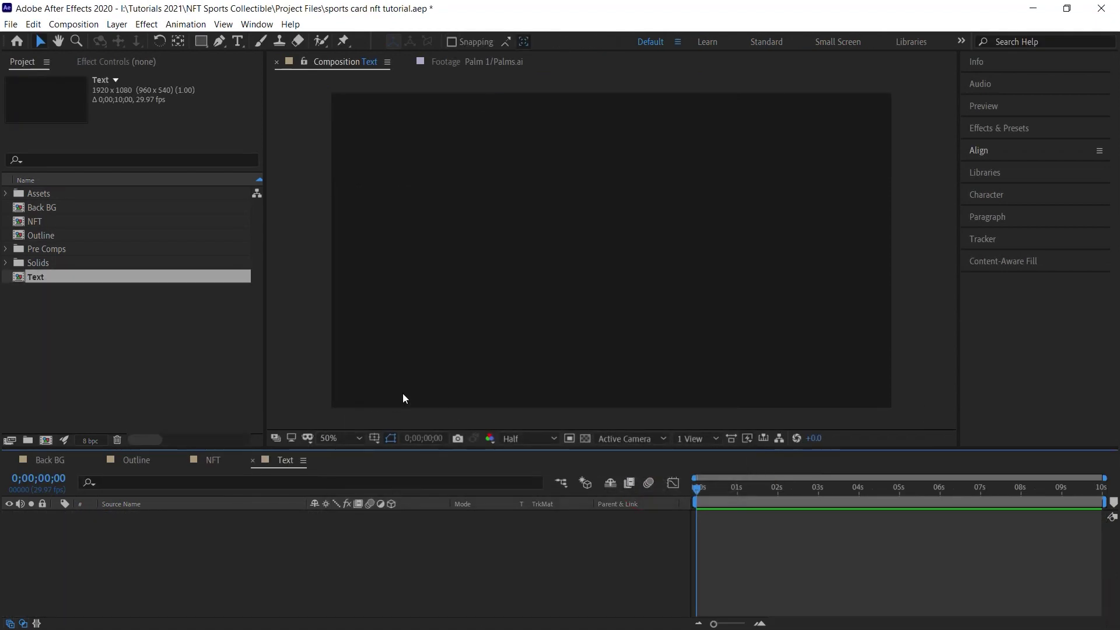
Step: Add a text layer reading "dan marino" to the Text composition
{"action": "key", "text": "ctrl+t"}
{"action": "left_click", "coordinate": [555, 230]}
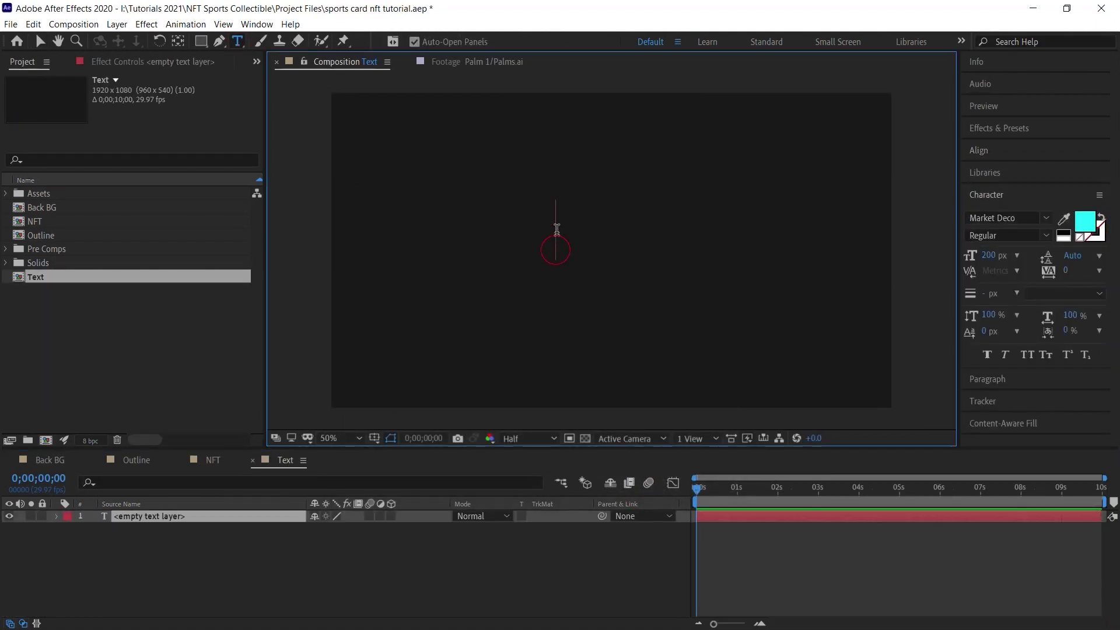
{"action": "type", "text": "dan marino"}
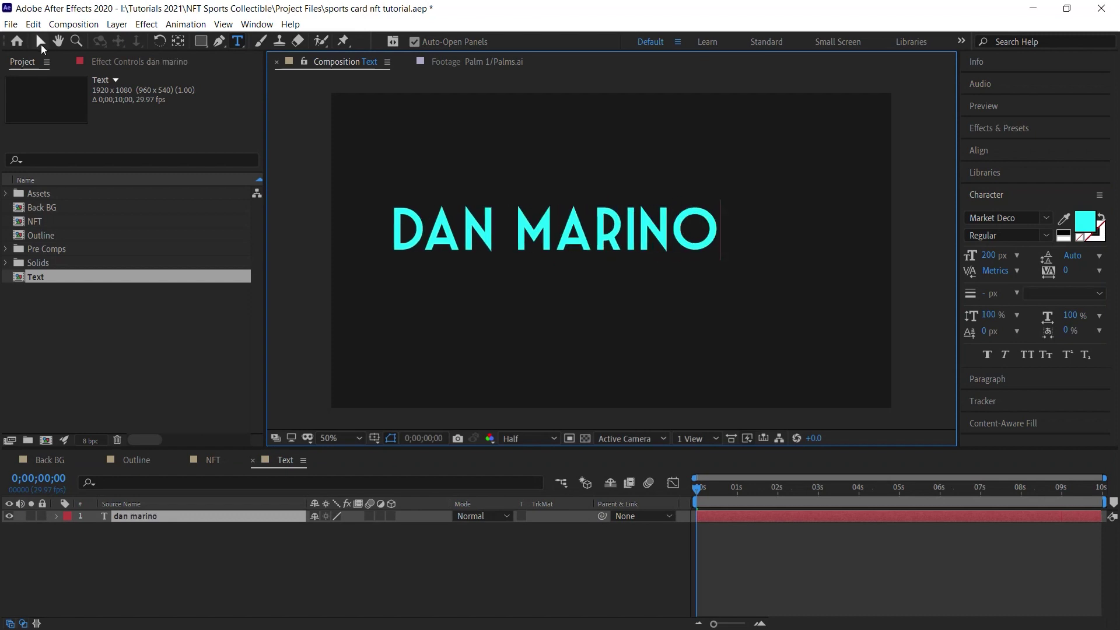
{"action": "left_click", "coordinate": [41, 44]}
Step: Center the text layer horizontally and vertically in the composition
{"action": "left_click", "coordinate": [1011, 153]}
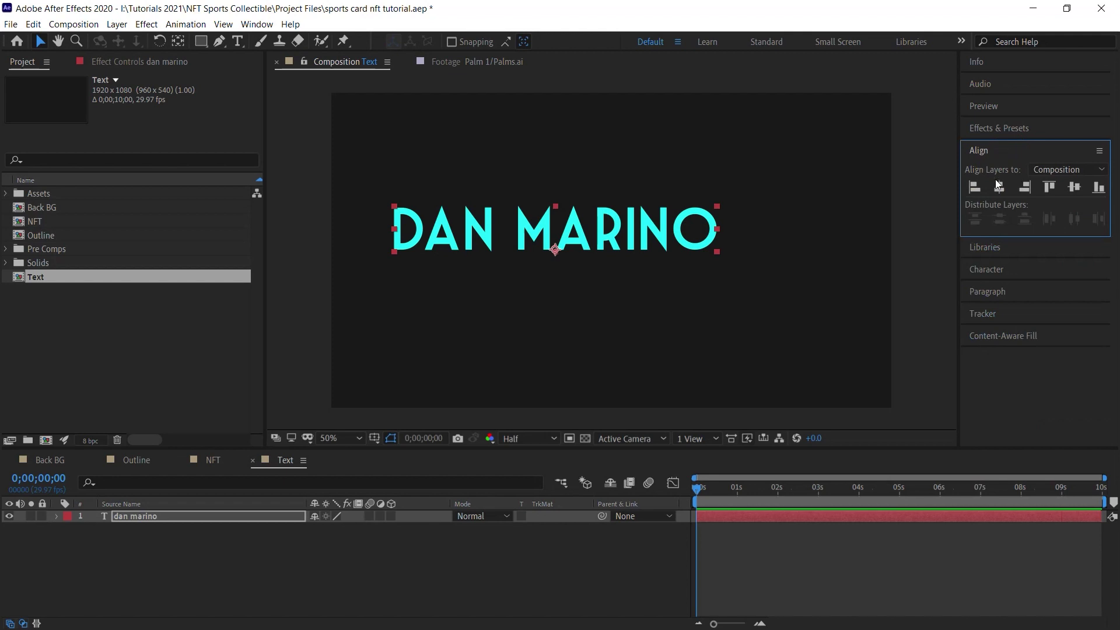
{"action": "left_click", "coordinate": [999, 186]}
{"action": "left_click", "coordinate": [1074, 187]}
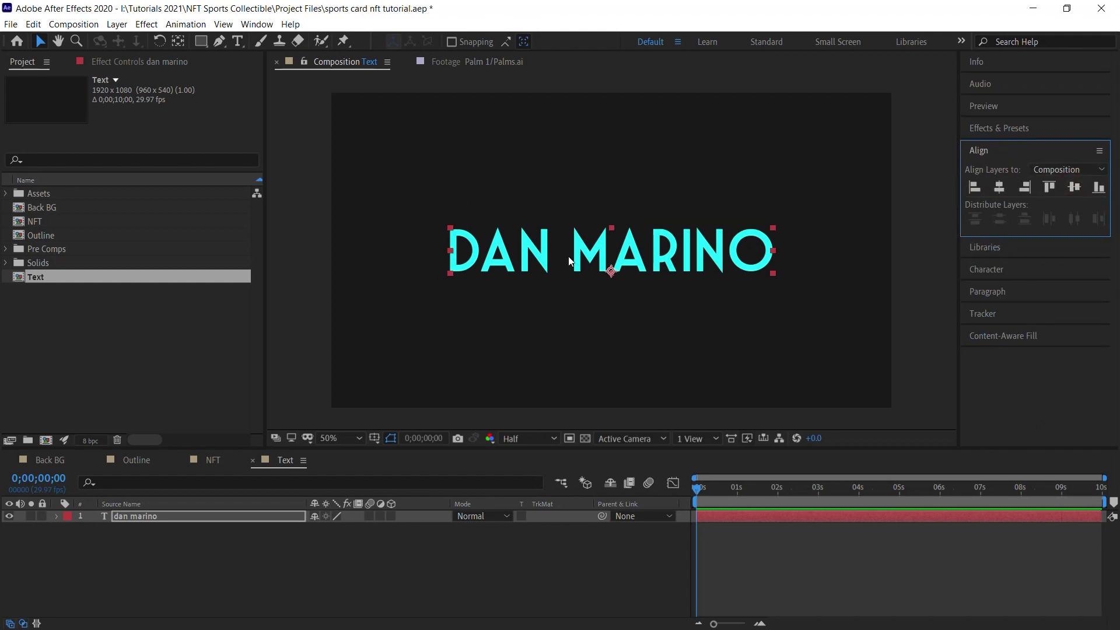
Step: Review the text layer's font, character settings and fill color
{"action": "left_click", "coordinate": [1002, 153]}
{"action": "left_click", "coordinate": [1006, 196]}
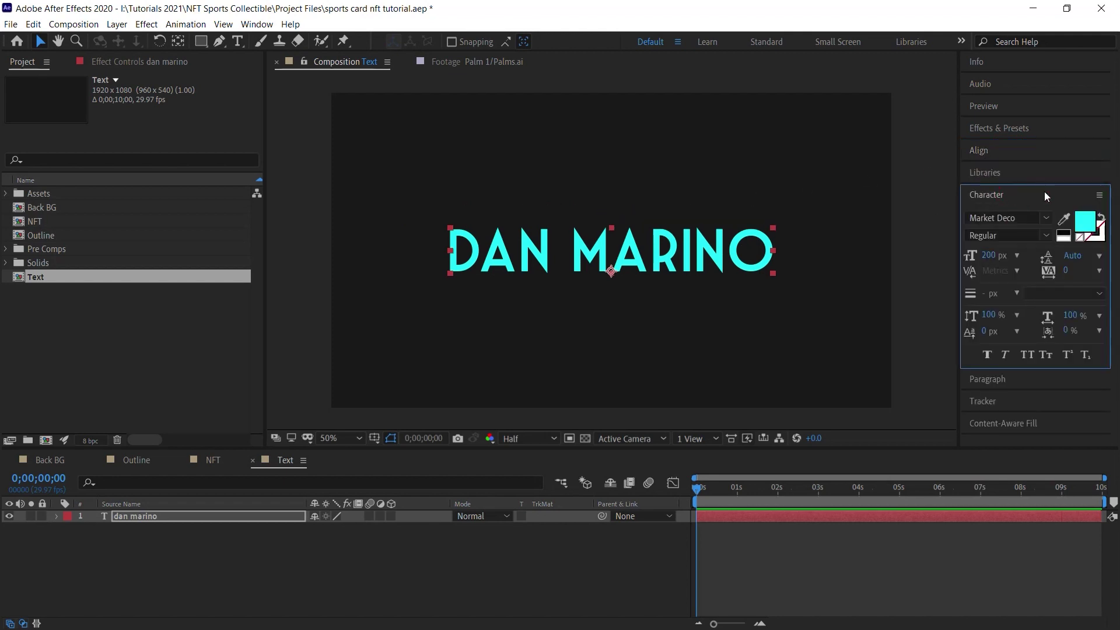
{"action": "left_click", "coordinate": [994, 218]}
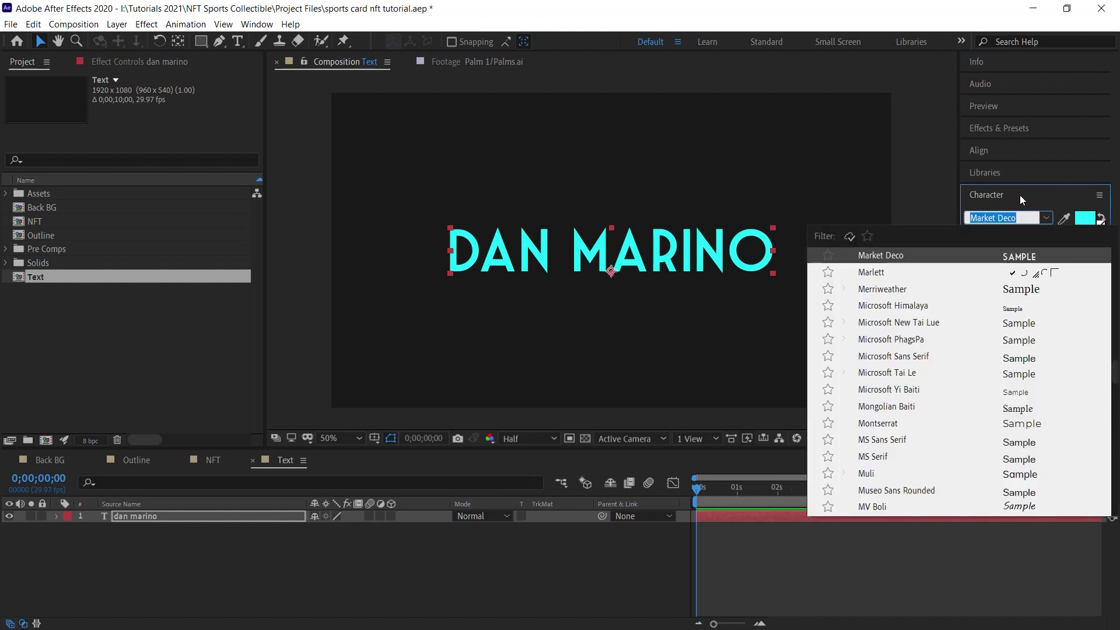
{"action": "left_click", "coordinate": [1020, 201]}
{"action": "left_click", "coordinate": [1017, 200]}
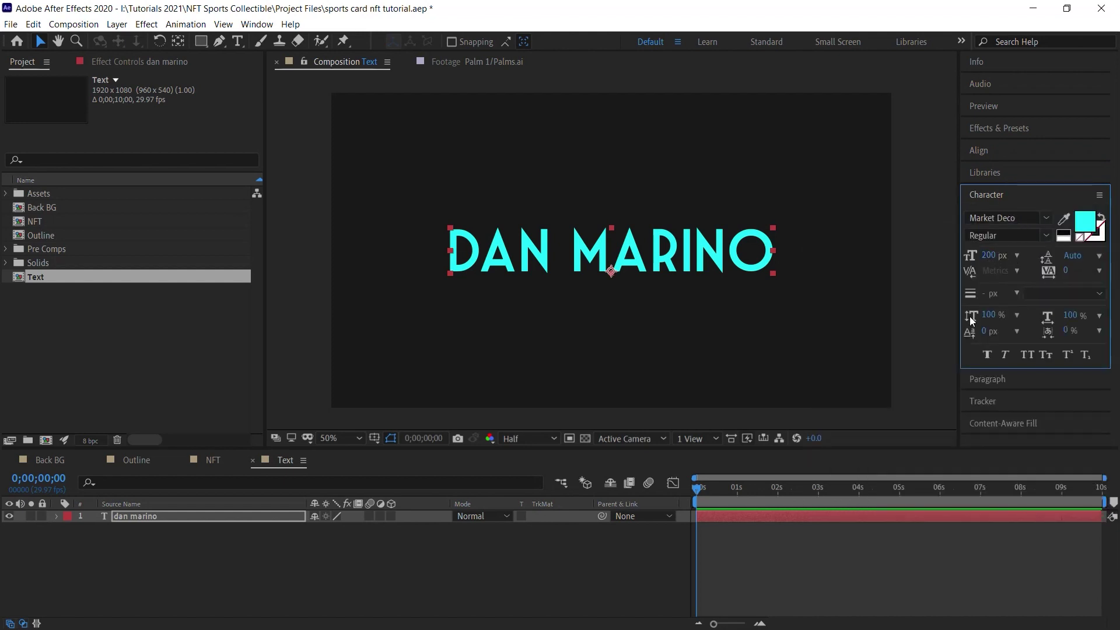
{"action": "left_click", "coordinate": [1090, 226]}
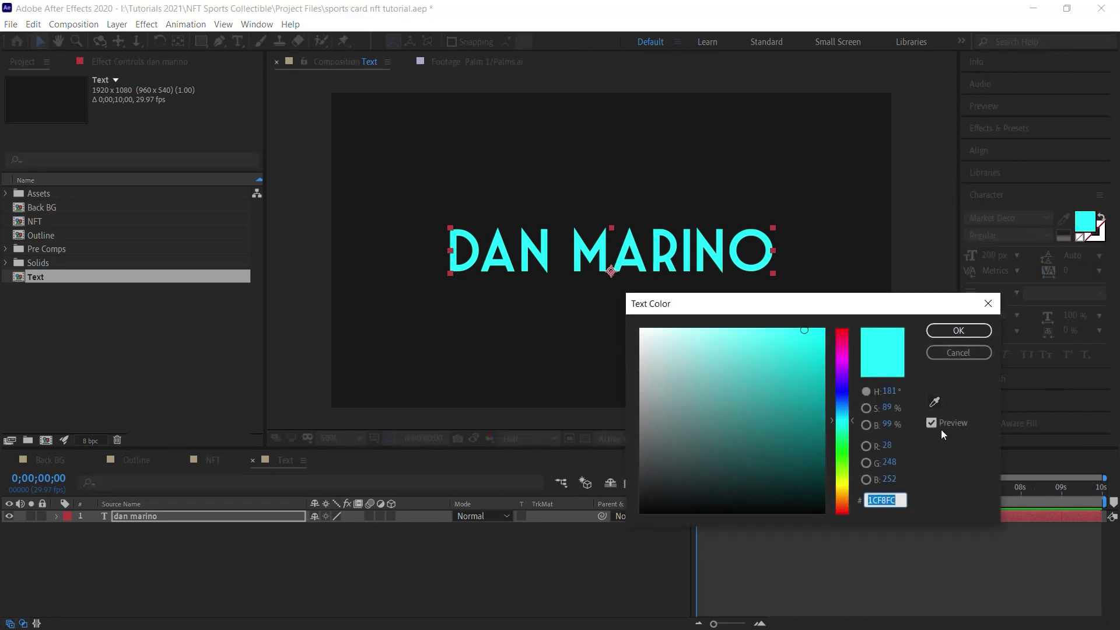
{"action": "left_click", "coordinate": [973, 351]}
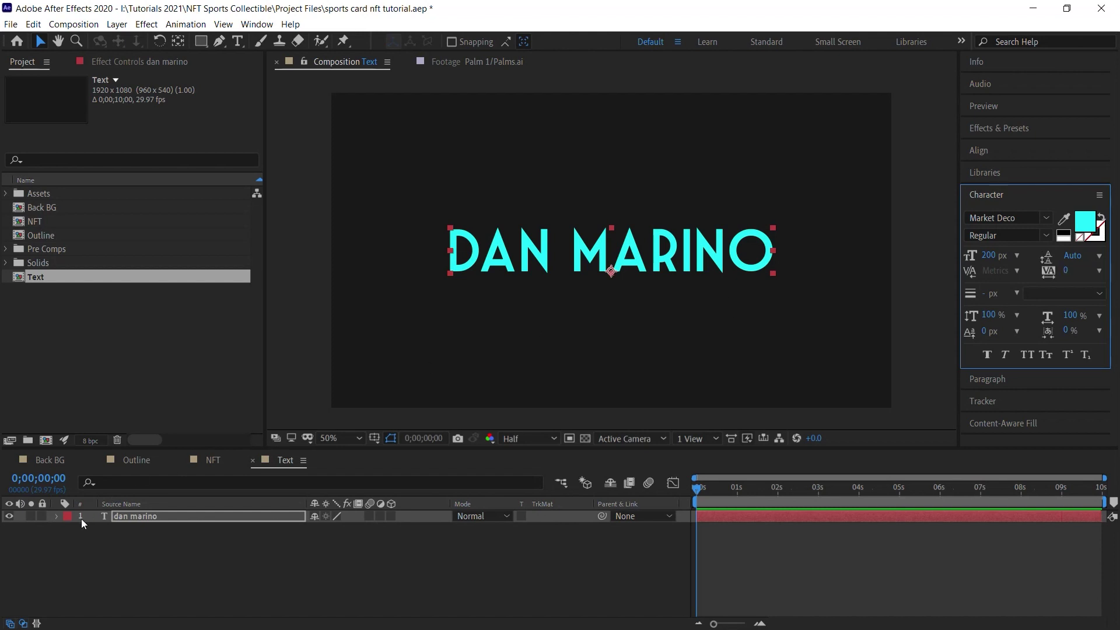
Step: Add a text animator with Position, Scale and Opacity properties to the dan marino layer
{"action": "left_click", "coordinate": [56, 515]}
{"action": "left_click", "coordinate": [91, 531]}
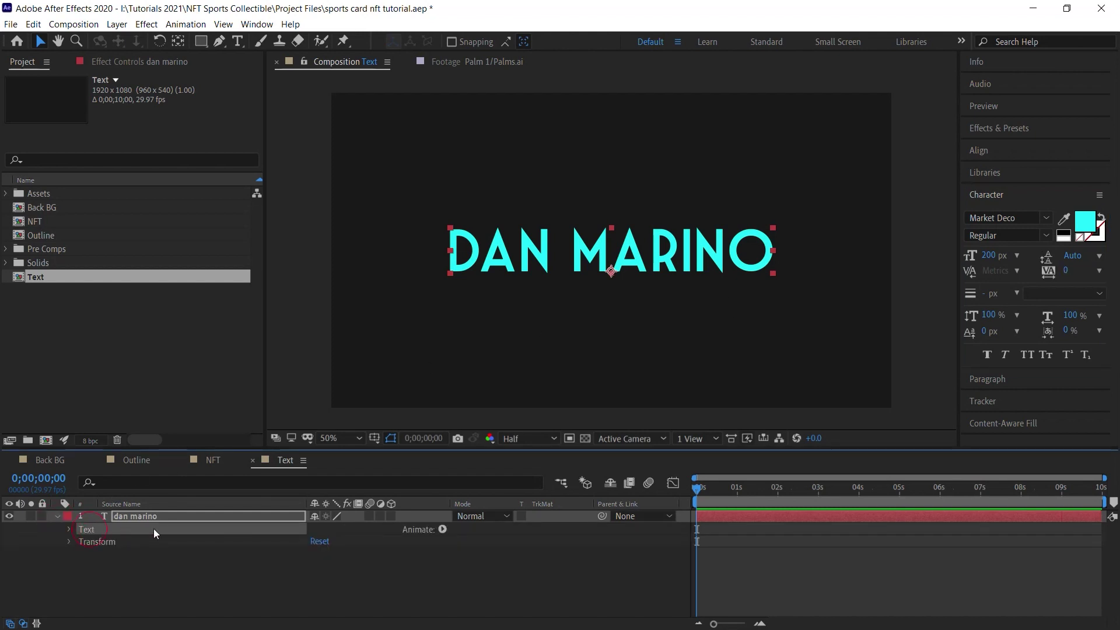
{"action": "left_click", "coordinate": [443, 531]}
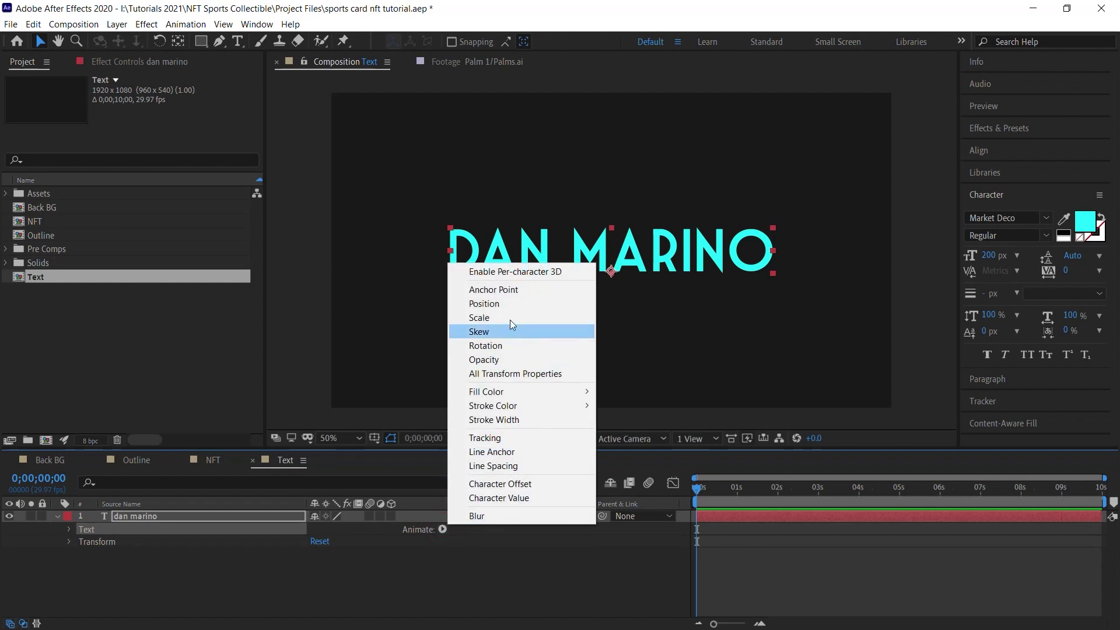
{"action": "left_click", "coordinate": [504, 304]}
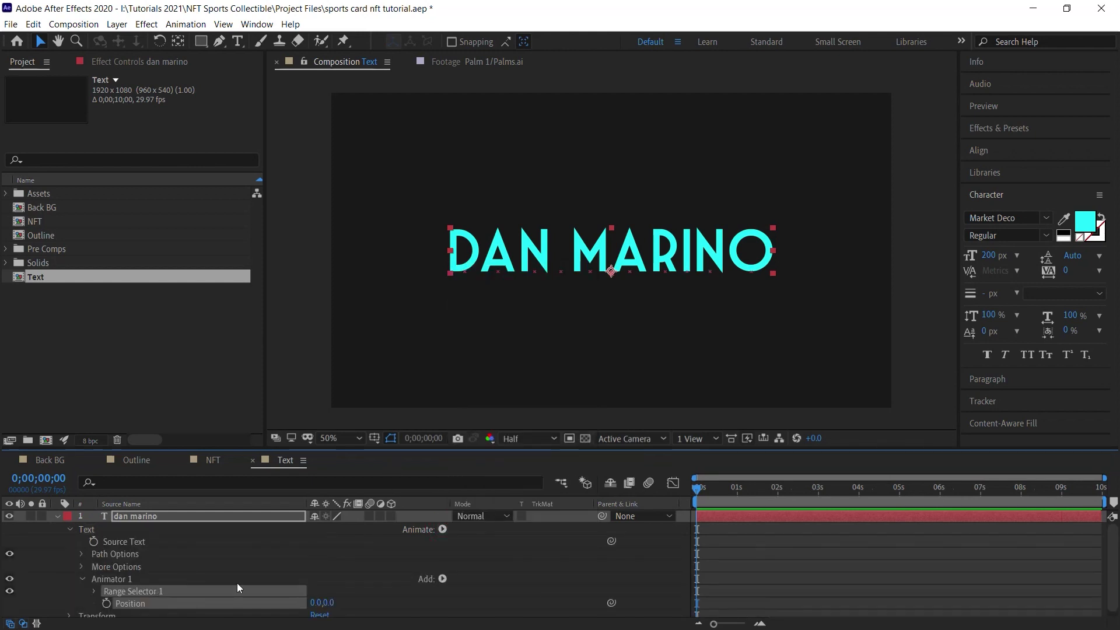
{"action": "left_click", "coordinate": [443, 579]}
{"action": "mouse_move", "coordinate": [446, 582]}
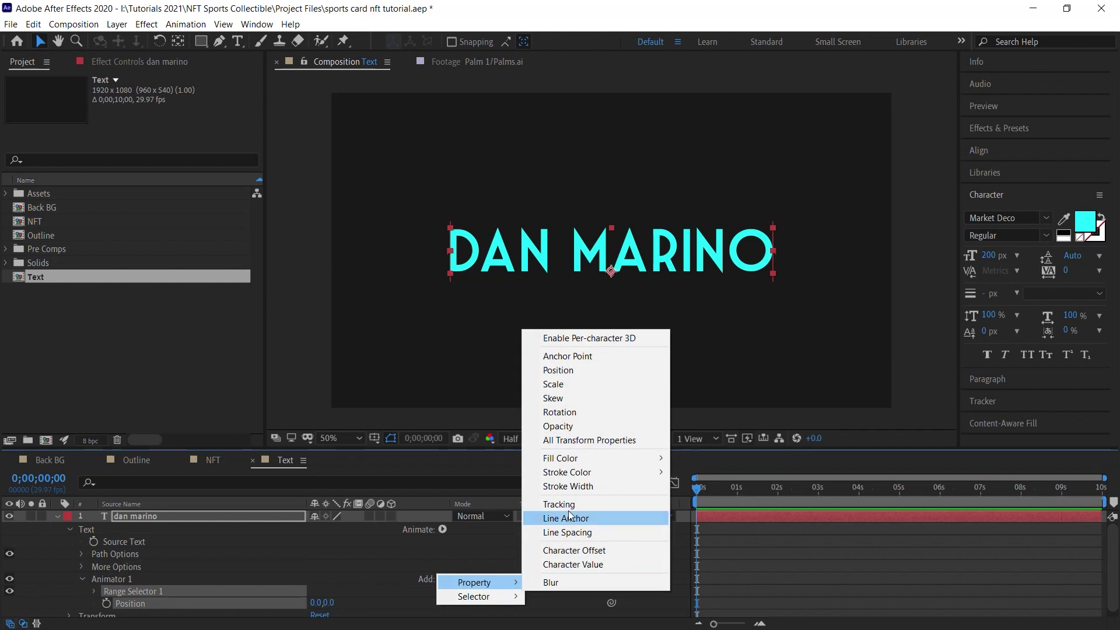
{"action": "left_click", "coordinate": [554, 384]}
{"action": "left_click", "coordinate": [443, 573]}
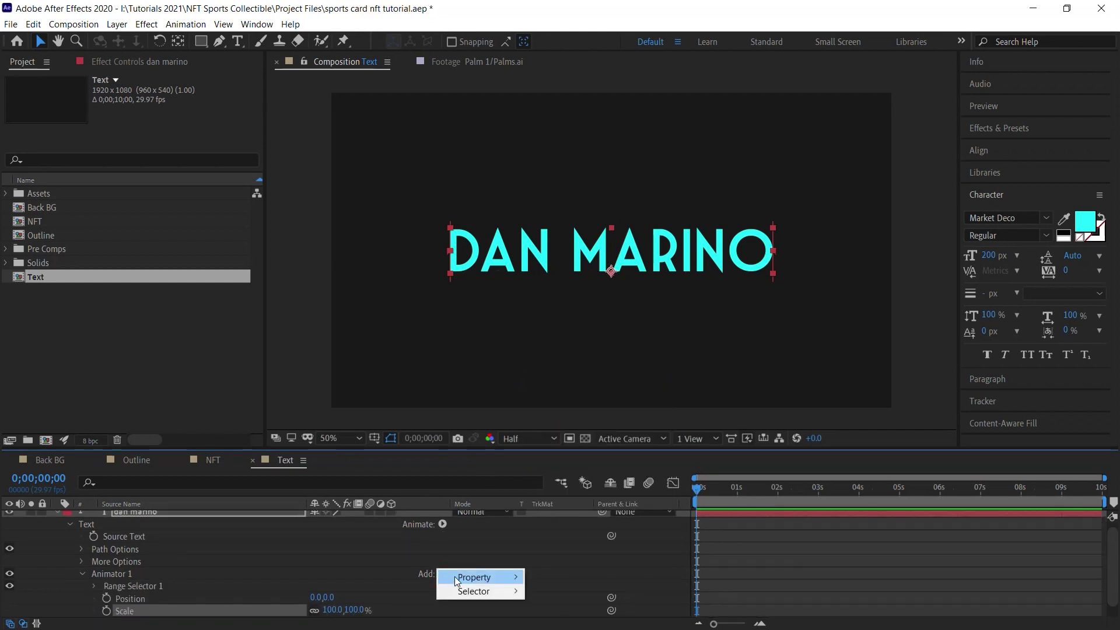
{"action": "mouse_move", "coordinate": [474, 577]}
{"action": "left_click", "coordinate": [579, 421]}
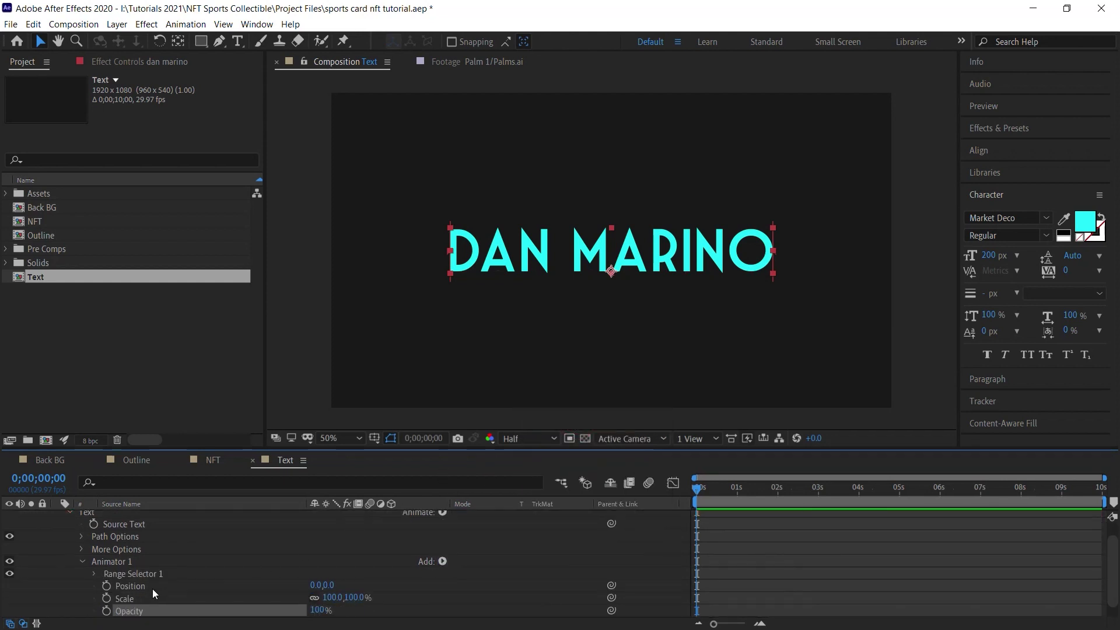
Step: Set the text animator's Position to 0, 100
{"action": "left_click", "coordinate": [178, 587]}
{"action": "left_click", "coordinate": [326, 585]}
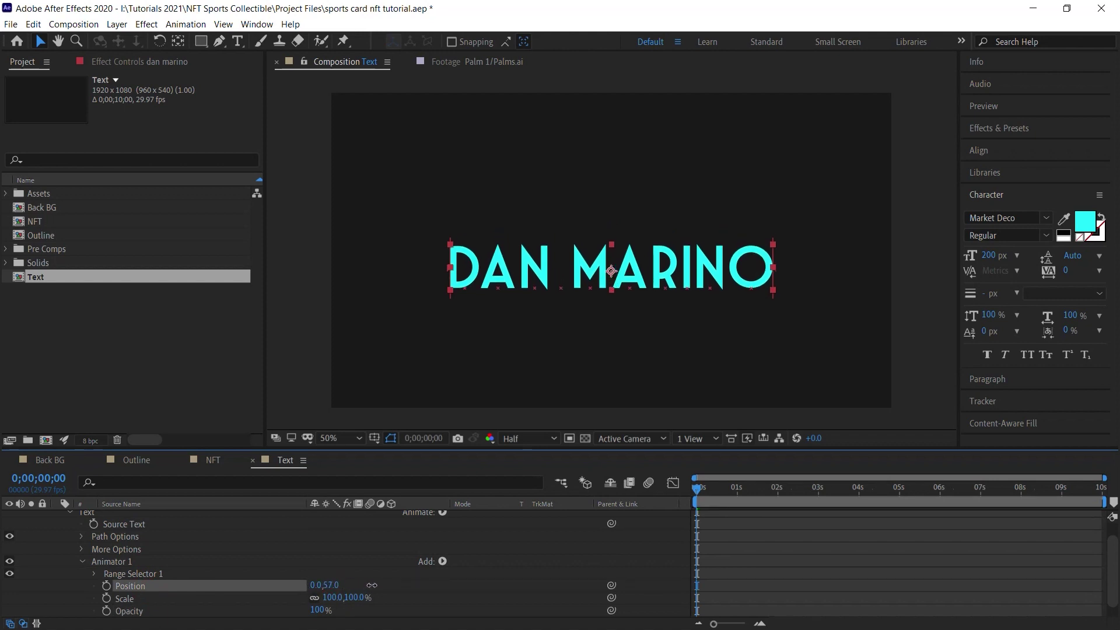
{"action": "type", "text": "100"}
{"action": "key", "text": "Return"}
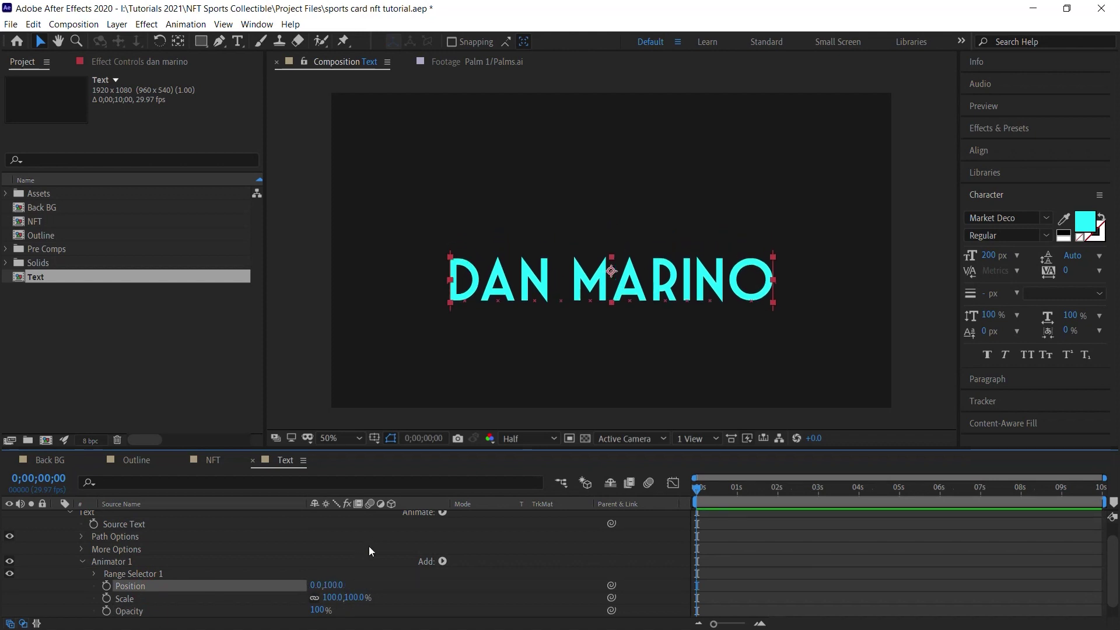
Step: Set the text animator's Scale and Opacity both to 0%
{"action": "left_click", "coordinate": [207, 597]}
{"action": "mouse_move", "coordinate": [329, 598]}
{"action": "left_mouse_down"}
{"action": "mouse_move", "coordinate": [309, 598]}
{"action": "mouse_move", "coordinate": [344, 599]}
{"action": "left_mouse_up"}
{"action": "left_click", "coordinate": [335, 597]}
{"action": "type", "text": "0"}
{"action": "key", "text": "Return"}
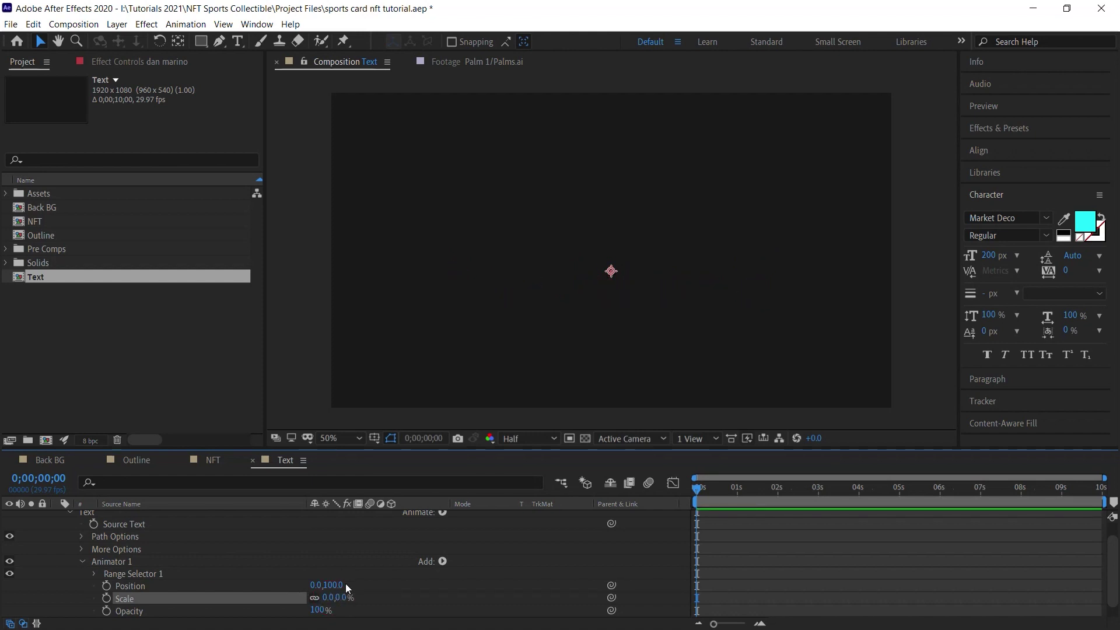
{"action": "left_click", "coordinate": [323, 610]}
{"action": "type", "text": "0"}
{"action": "key", "text": "Return"}
Step: Keyframe the range selector's Offset at -100% at the start of the composition
{"action": "left_click", "coordinate": [126, 574]}
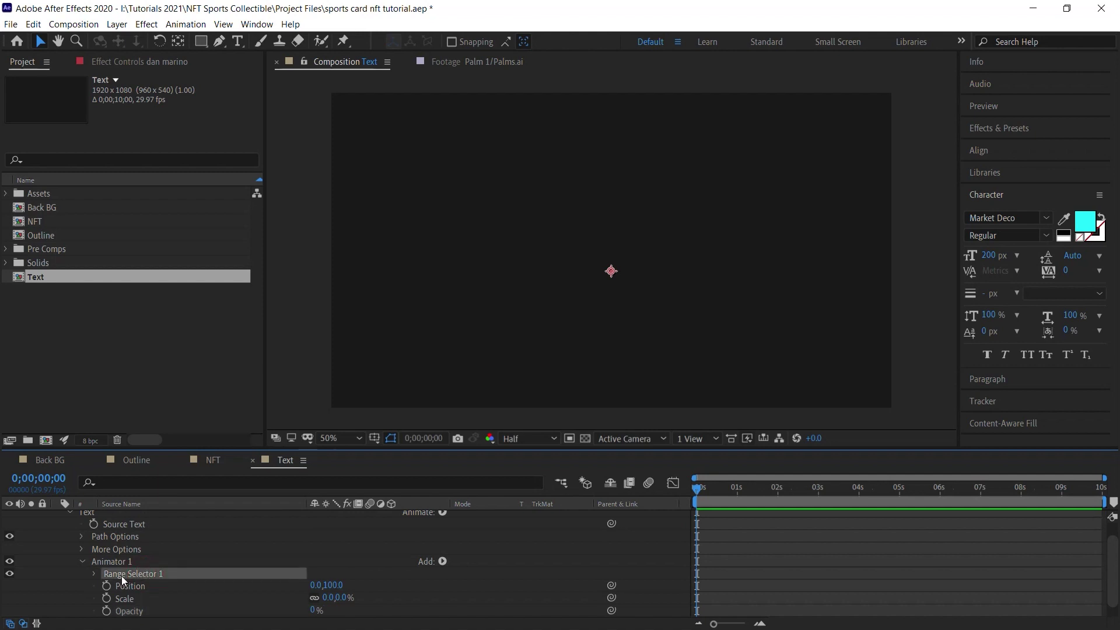
{"action": "left_click", "coordinate": [94, 573]}
{"action": "mouse_move", "coordinate": [697, 493]}
{"action": "left_mouse_down"}
{"action": "mouse_move", "coordinate": [950, 493]}
{"action": "mouse_move", "coordinate": [697, 493]}
{"action": "left_mouse_up"}
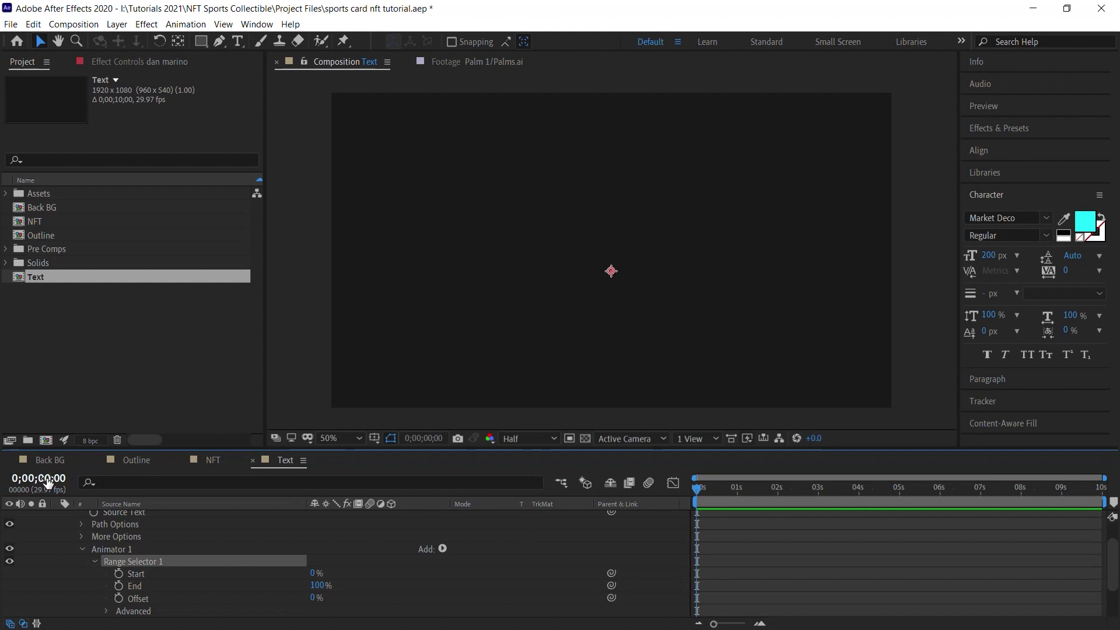
{"action": "left_click_drag", "start_coordinate": [1106, 478], "coordinate": [936, 478]}
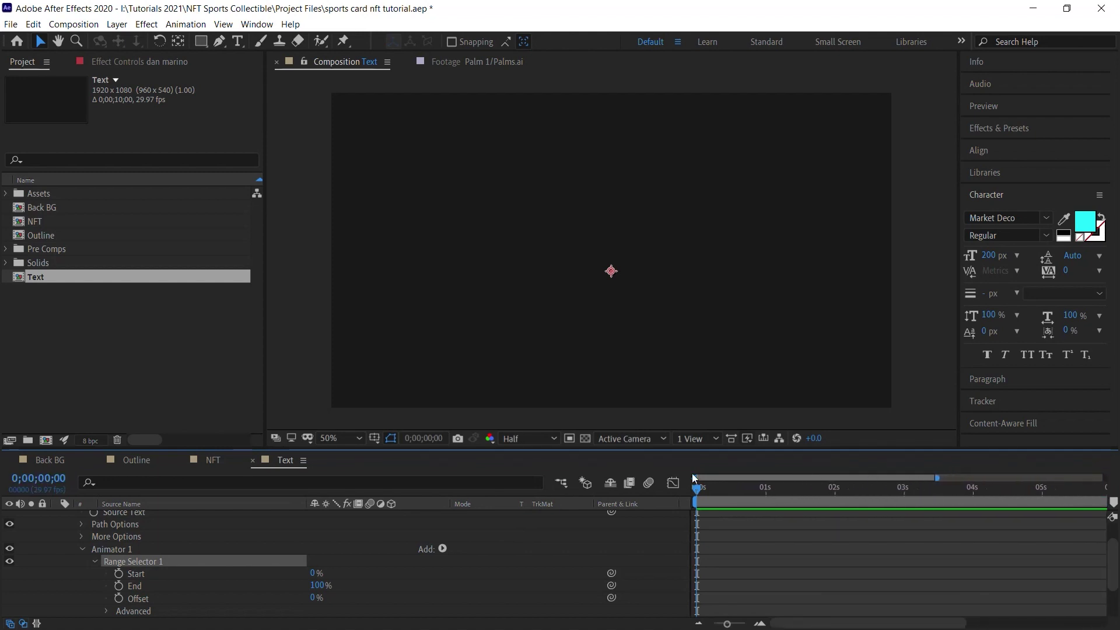
{"action": "left_click", "coordinate": [145, 599]}
{"action": "left_click", "coordinate": [120, 599]}
{"action": "left_click", "coordinate": [315, 597]}
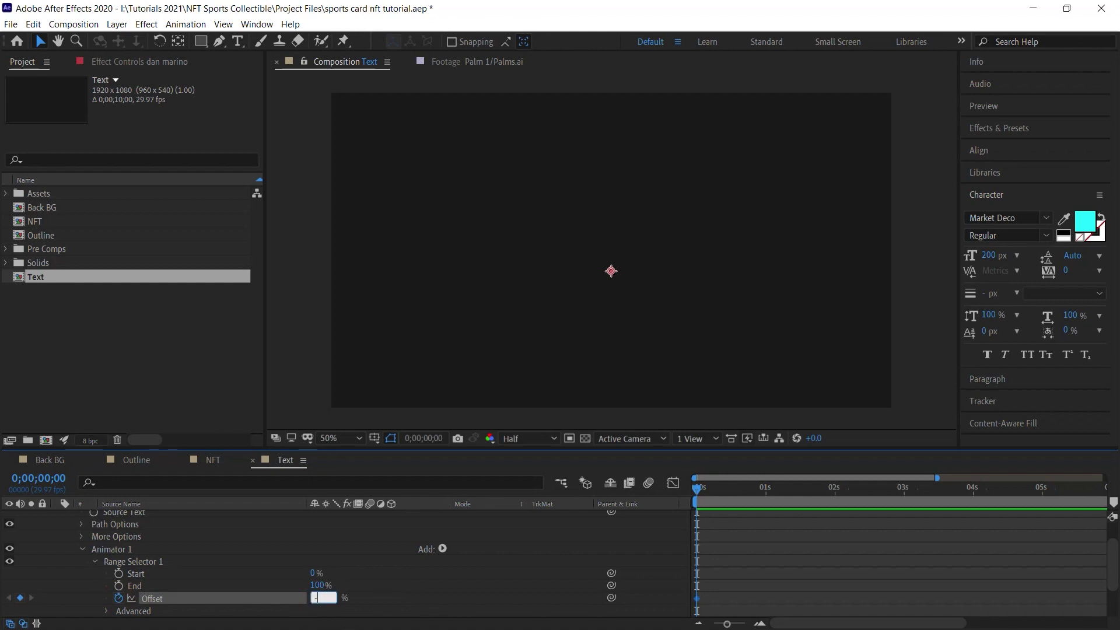
{"action": "type", "text": "-100"}
{"action": "key", "text": "Return"}
Step: Keyframe the range selector's Offset at 100% at 0;00;01;15 and preview the text animation
{"action": "left_click_drag", "start_coordinate": [704, 489], "coordinate": [804, 491]}
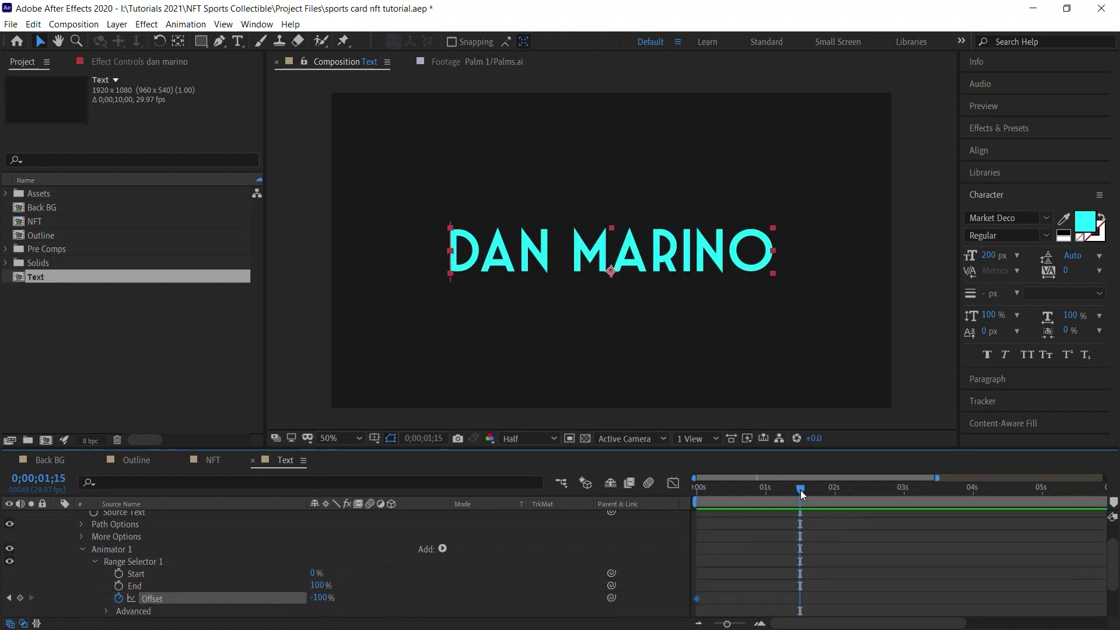
{"action": "type", "text": "100"}
{"action": "key", "text": "Return"}
{"action": "key", "text": "Home"}
{"action": "key", "text": "space"}
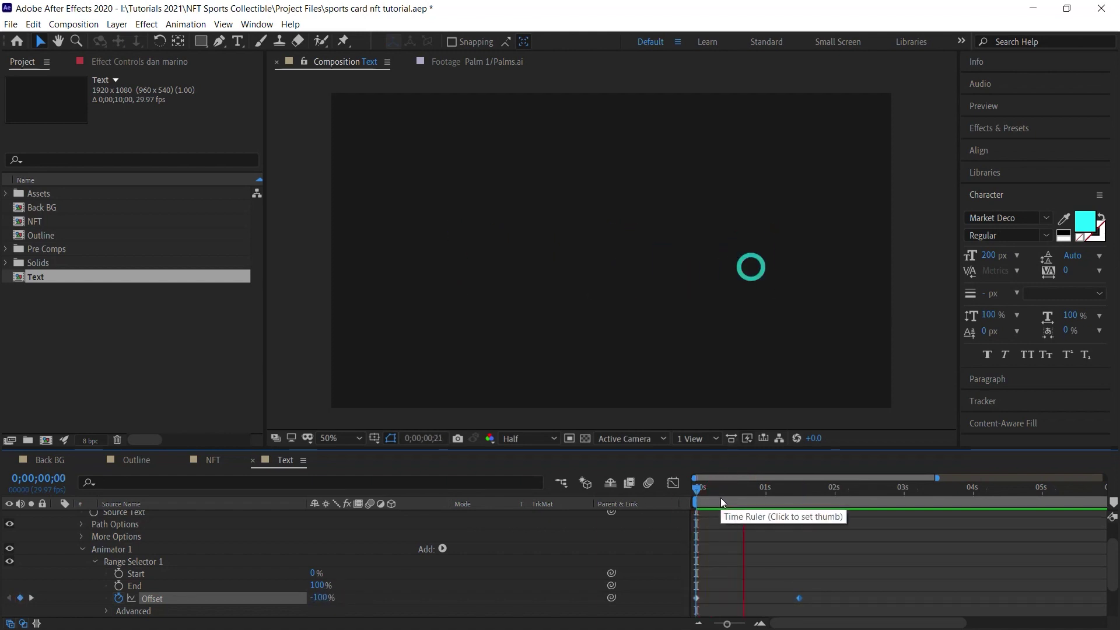
{"action": "key", "text": "space"}
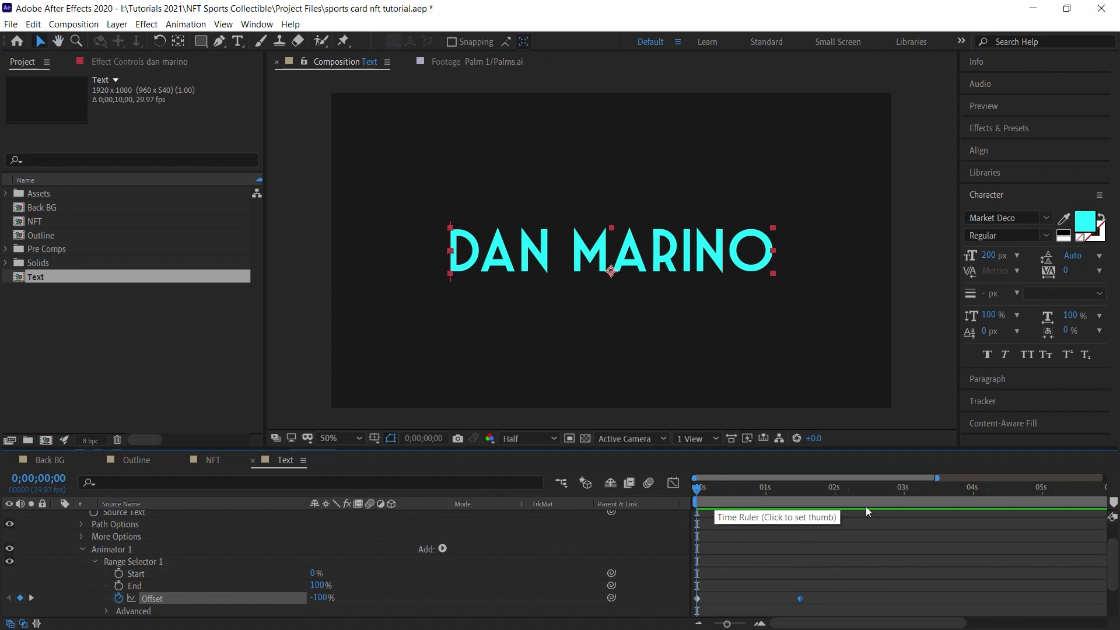
Step: Change the range selector's advanced Shape option to Ramp Up
{"action": "scroll", "coordinate": [1106, 587], "scroll_direction": "down", "scroll_amount": 2}
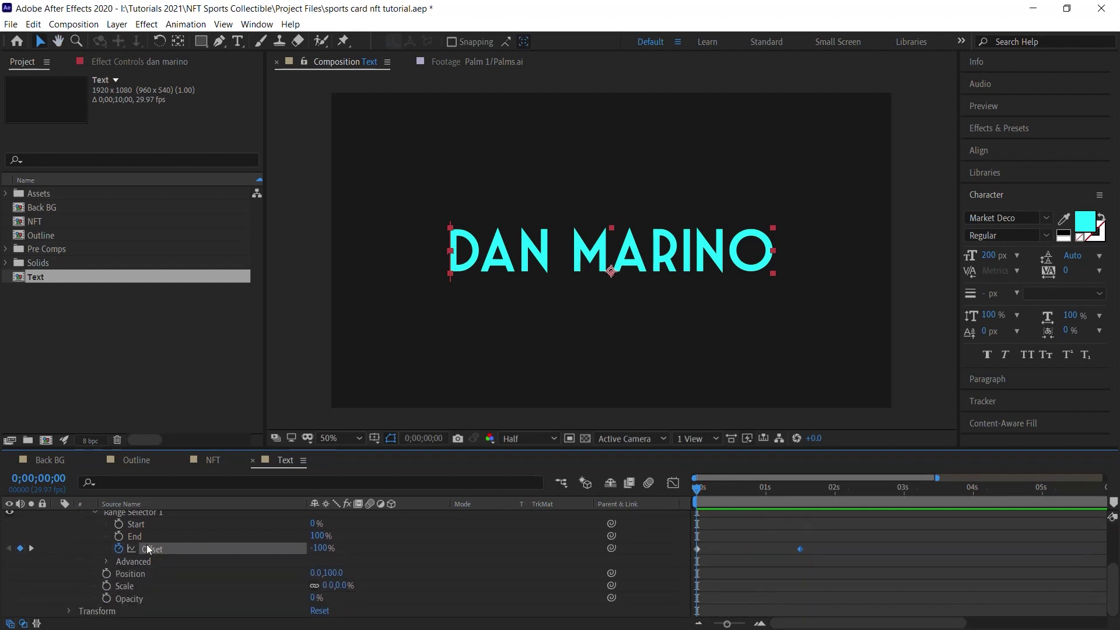
{"action": "left_click", "coordinate": [107, 558]}
{"action": "left_click", "coordinate": [106, 560]}
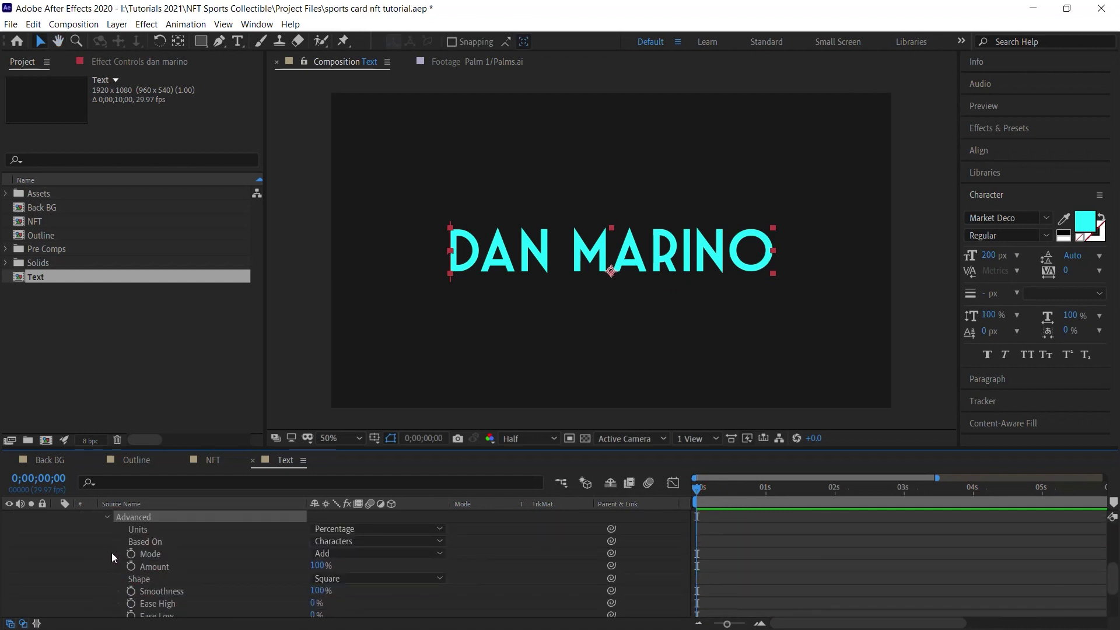
{"action": "left_click", "coordinate": [142, 579]}
{"action": "left_click", "coordinate": [346, 579]}
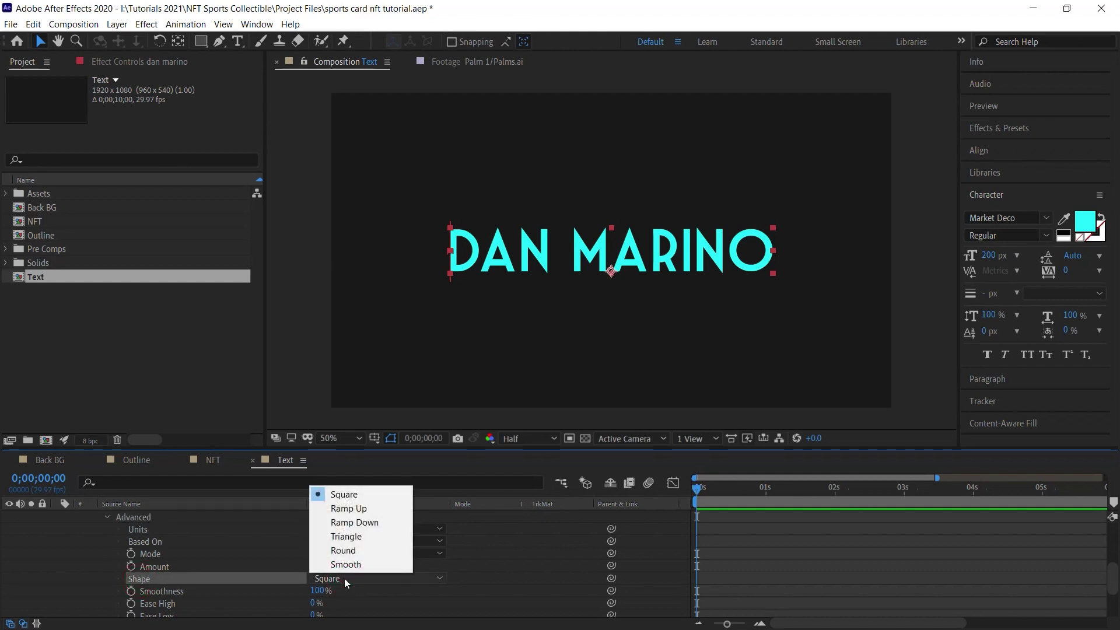
{"action": "left_click", "coordinate": [353, 508]}
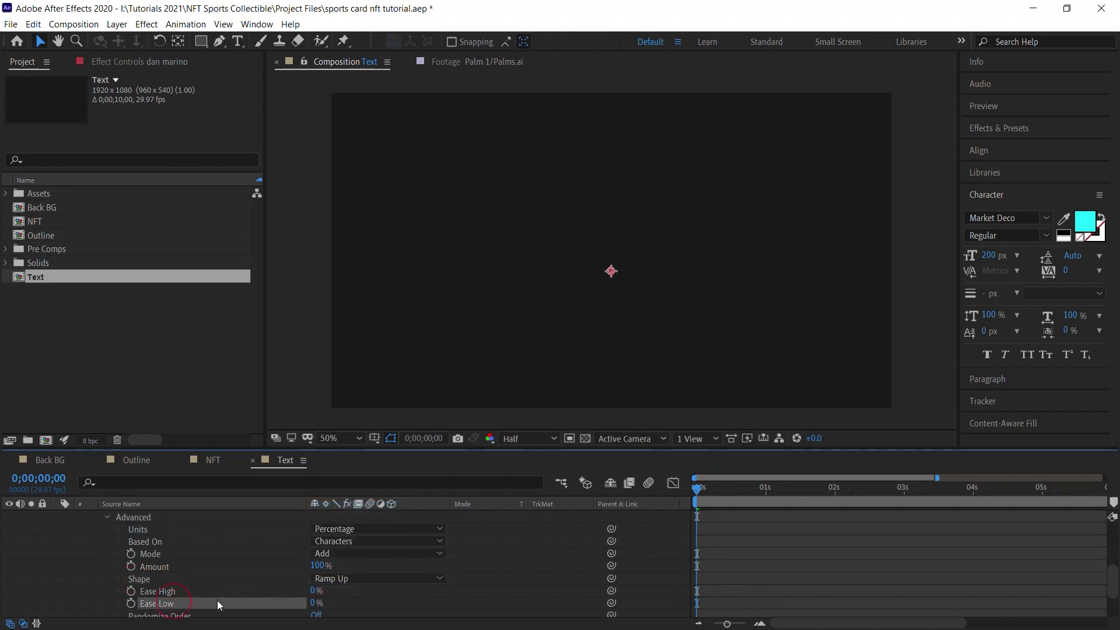
Step: Set the range selector's Ease Low to 100% and preview the text animation
{"action": "left_click", "coordinate": [315, 605]}
{"action": "type", "text": "100"}
{"action": "key", "text": "Return"}
{"action": "key", "text": "space"}
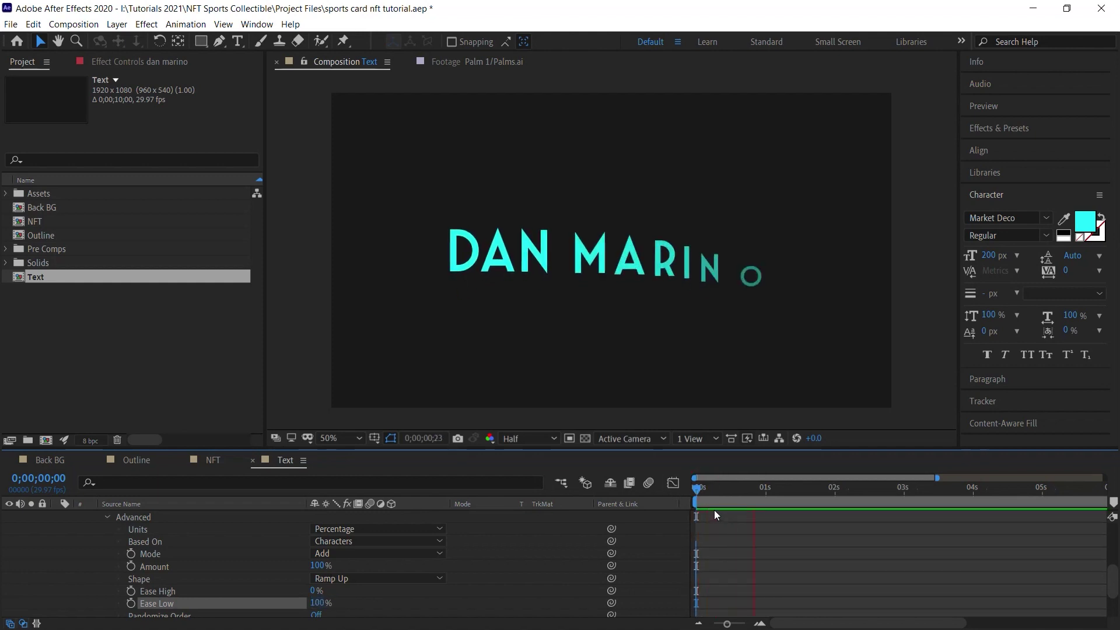
{"action": "left_click", "coordinate": [712, 490]}
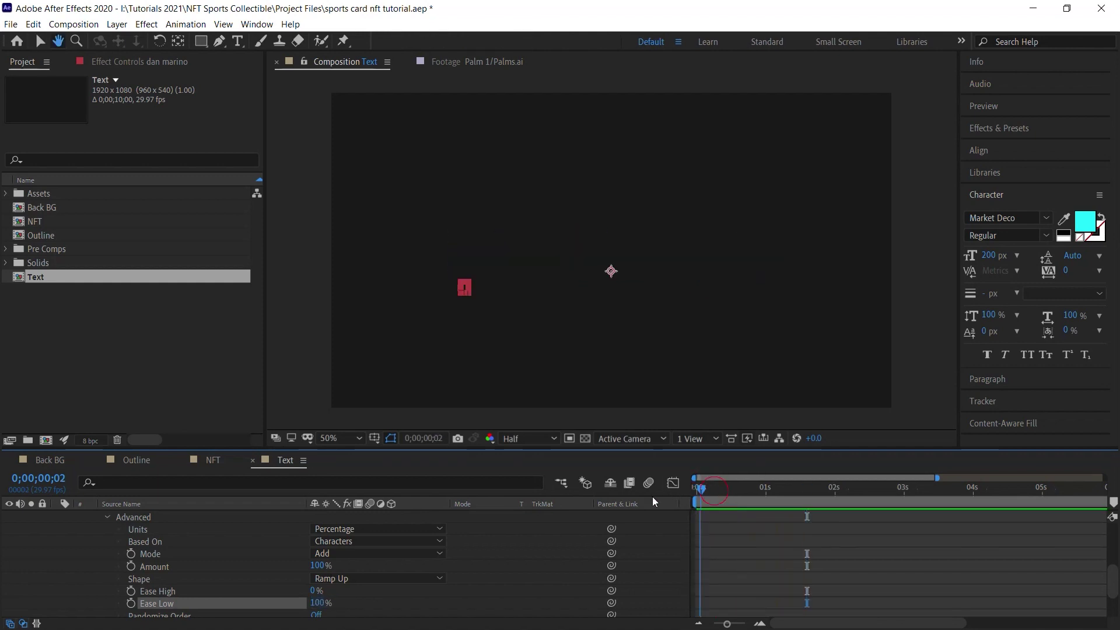
Step: Preview the text animation from the start of the composition
{"action": "left_click", "coordinate": [700, 489]}
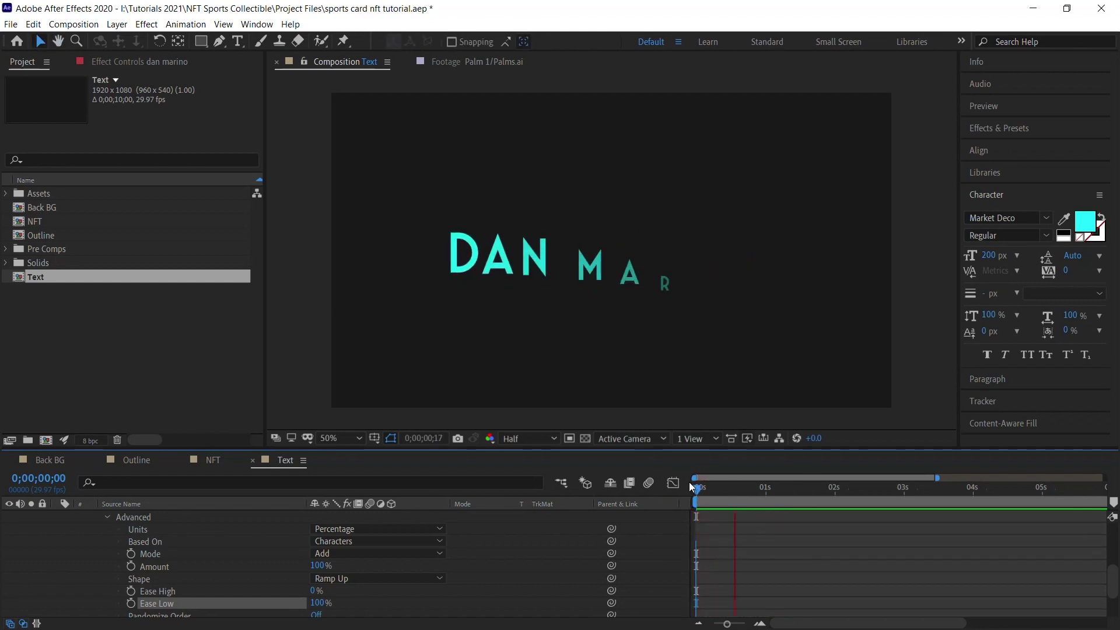
{"action": "key", "text": "space"}
{"action": "scroll", "coordinate": [1097, 577], "scroll_direction": "up", "scroll_amount": 5}
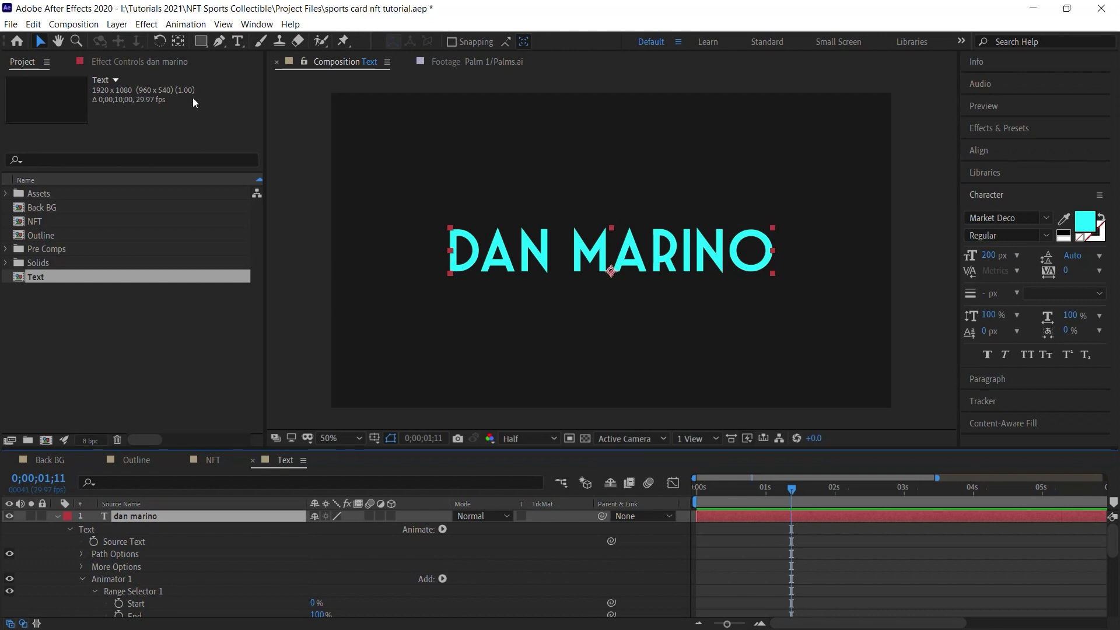
Step: Apply the Warp effect to the dan marino text layer with the Rise warp style
{"action": "left_click", "coordinate": [146, 25]}
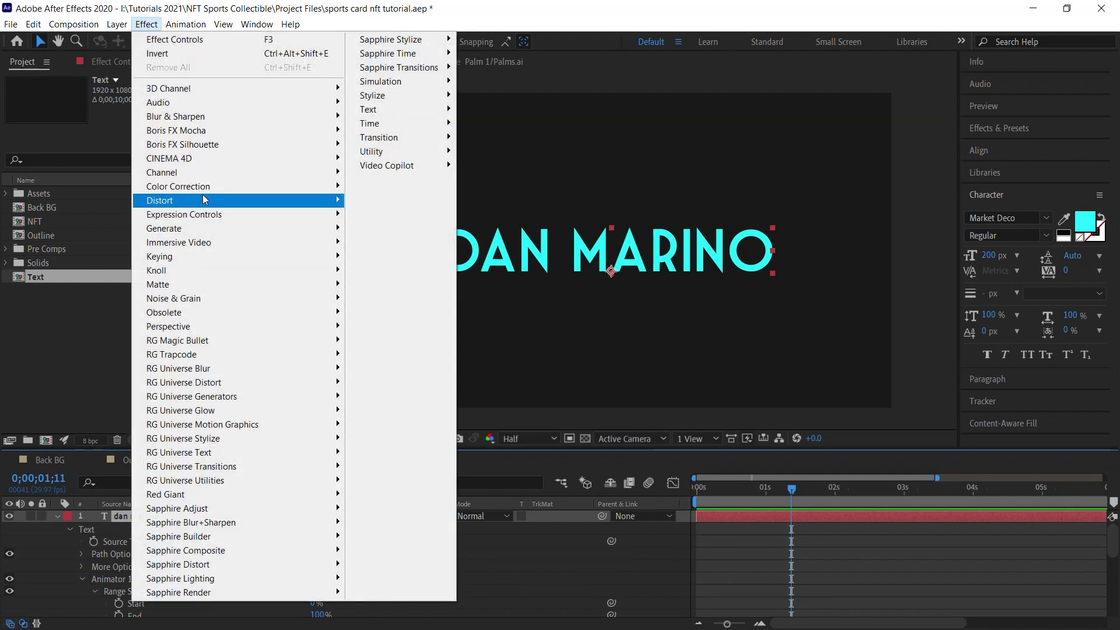
{"action": "mouse_move", "coordinate": [309, 201]}
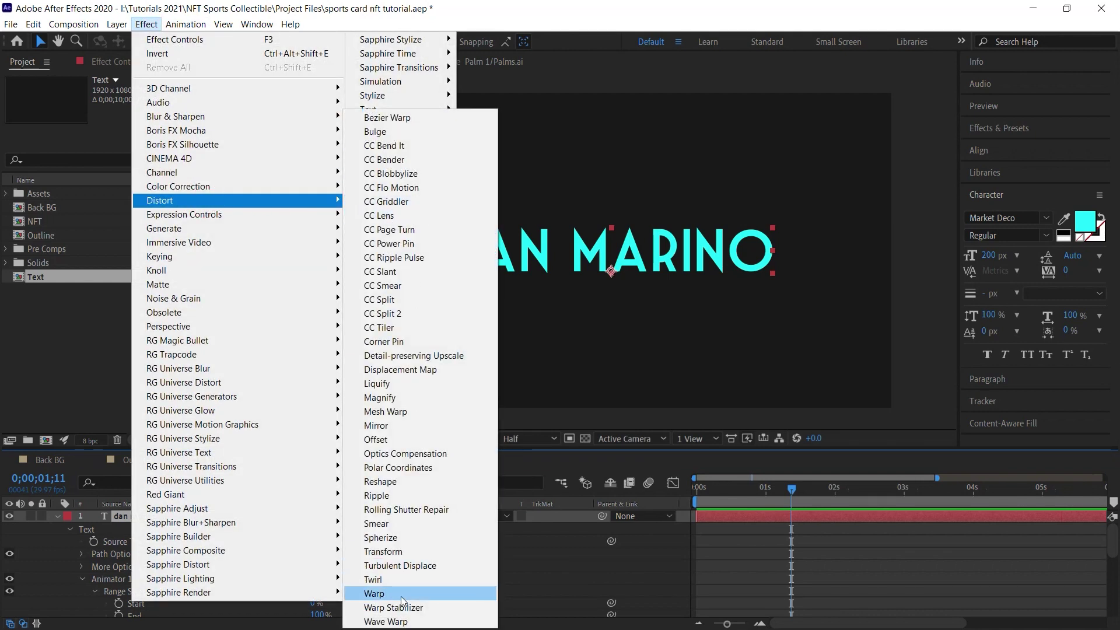
{"action": "left_click", "coordinate": [374, 593]}
{"action": "left_click", "coordinate": [176, 105]}
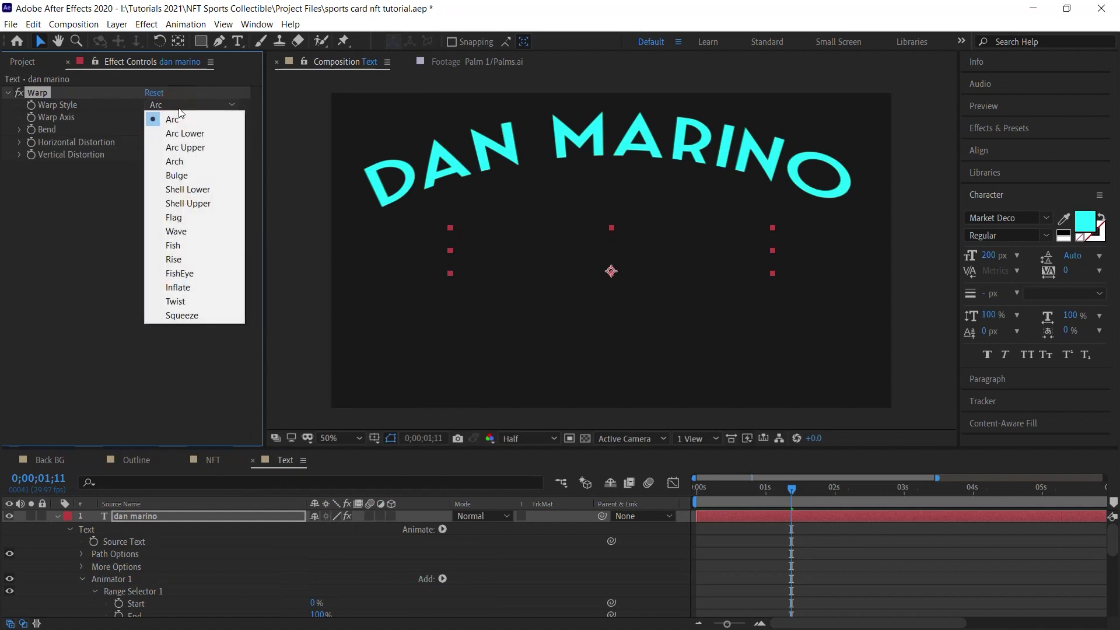
{"action": "left_click", "coordinate": [190, 258]}
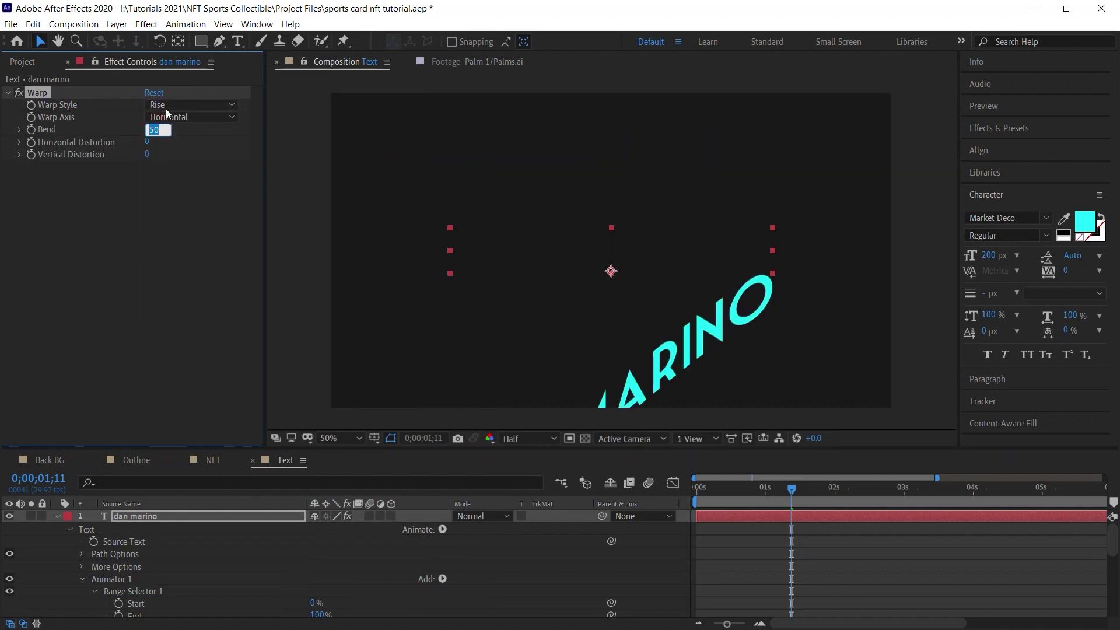
Step: Set the Warp effect's Bend to 15 and preview the warped text animation
{"action": "type", "text": "15"}
{"action": "key", "text": "Return"}
{"action": "left_click_drag", "start_coordinate": [723, 488], "coordinate": [631, 488]}
{"action": "key", "text": "space"}
{"action": "key", "text": "space"}
Step: Raise the dan marino text layer to a Y position of 444 and preview the animation from the start
{"action": "left_click", "coordinate": [145, 518]}
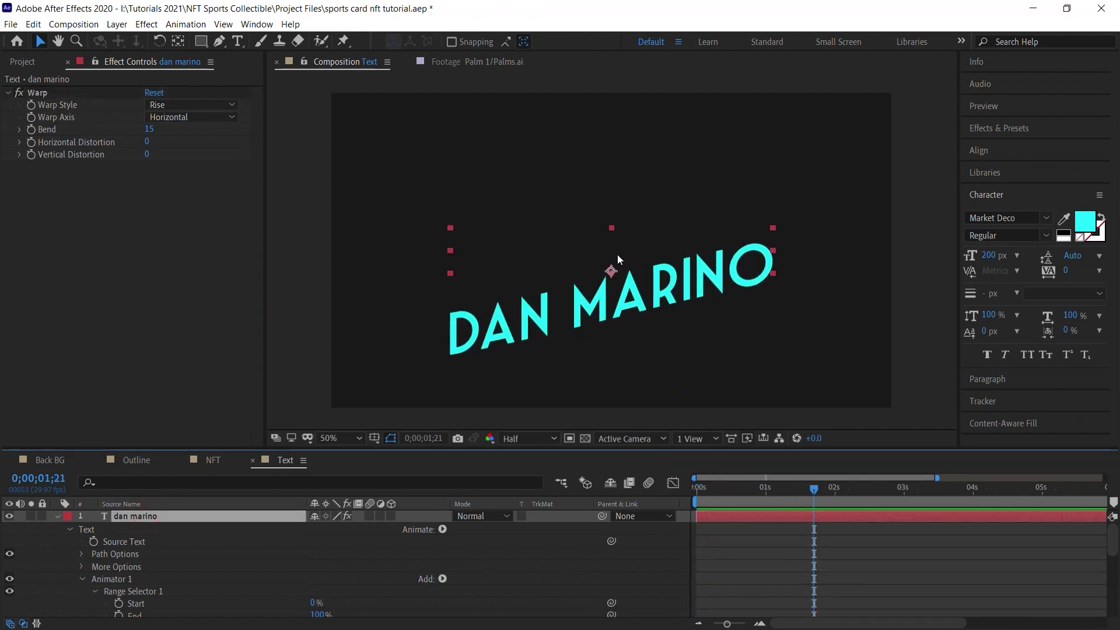
{"action": "key", "text": "p"}
{"action": "left_click_drag", "start_coordinate": [344, 528], "coordinate": [331, 528]}
{"action": "left_click", "coordinate": [693, 495]}
{"action": "key", "text": "space"}
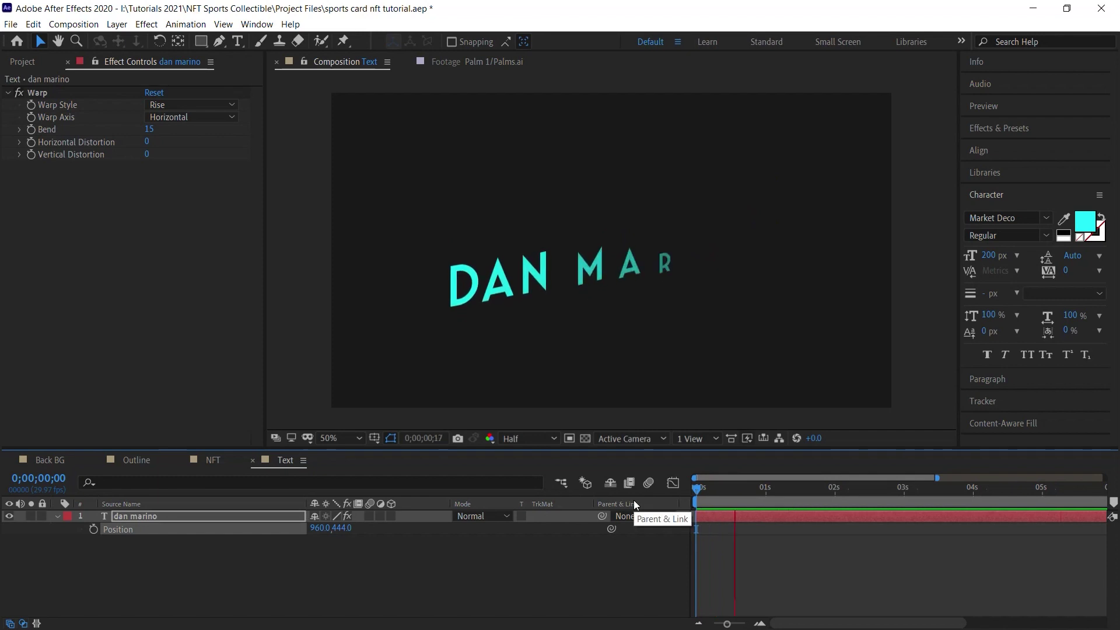
{"action": "key", "text": "space"}
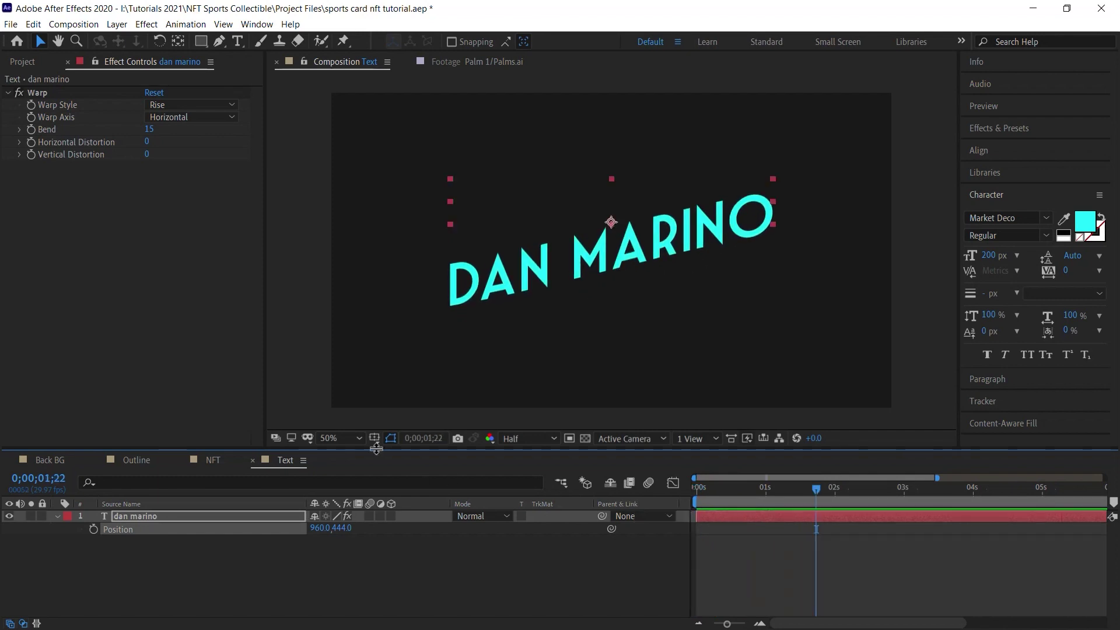
Step: Place the Text composition as the top layer of the NFT composition and make it a 3D layer
{"action": "left_click", "coordinate": [212, 461]}
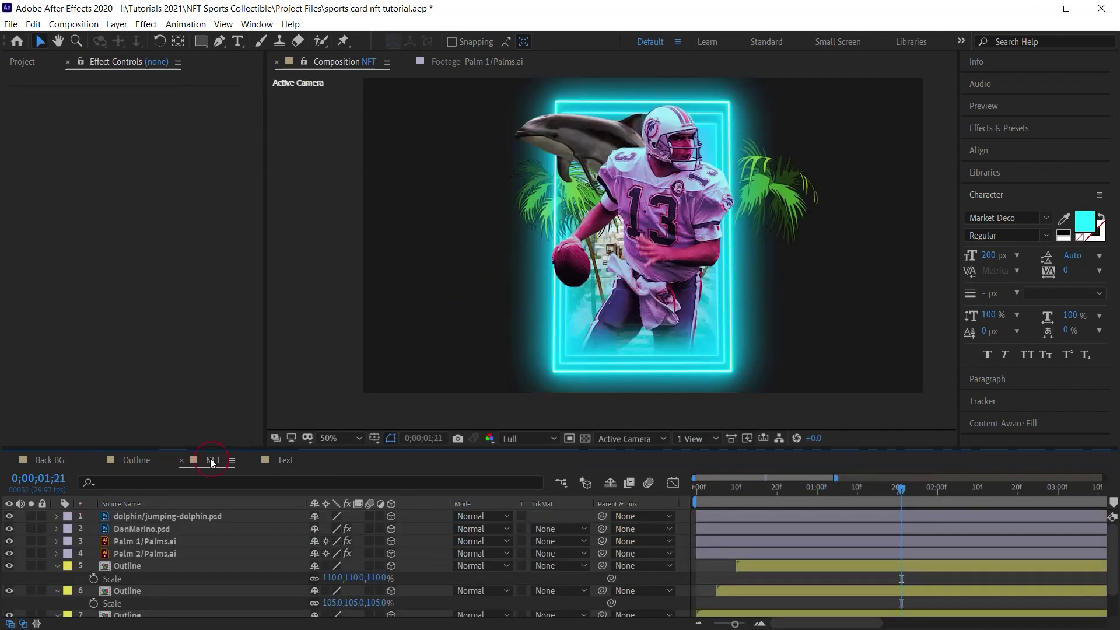
{"action": "left_click", "coordinate": [30, 67]}
{"action": "left_click_drag", "start_coordinate": [50, 278], "coordinate": [200, 515]}
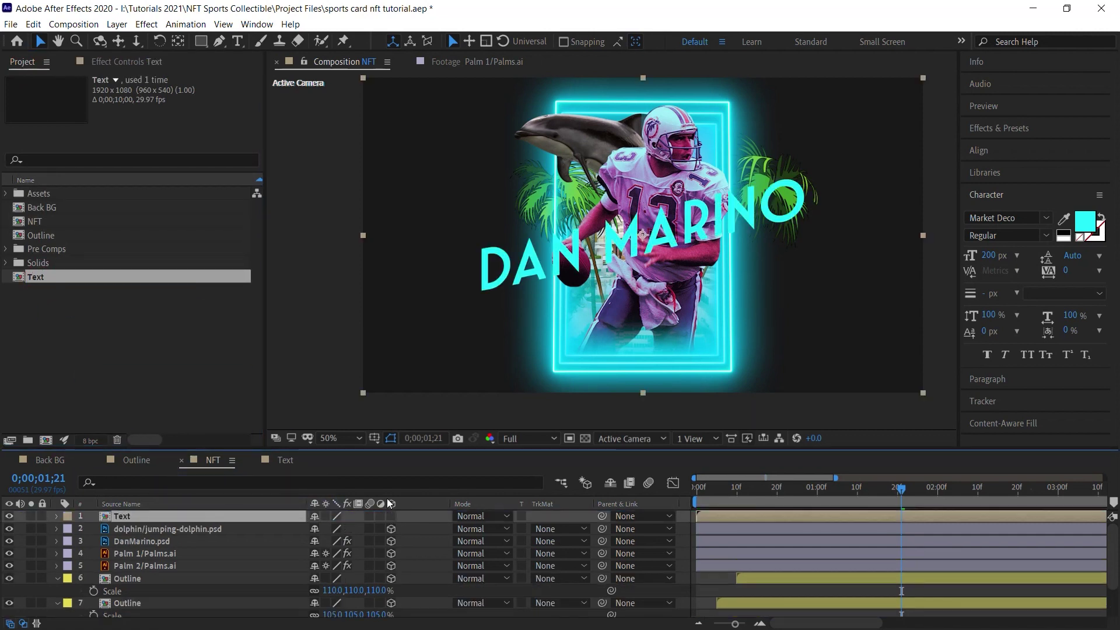
{"action": "left_click", "coordinate": [390, 516]}
Step: Show the composition in two horizontal views and zoom the Top view out to 25%
{"action": "left_click", "coordinate": [703, 439]}
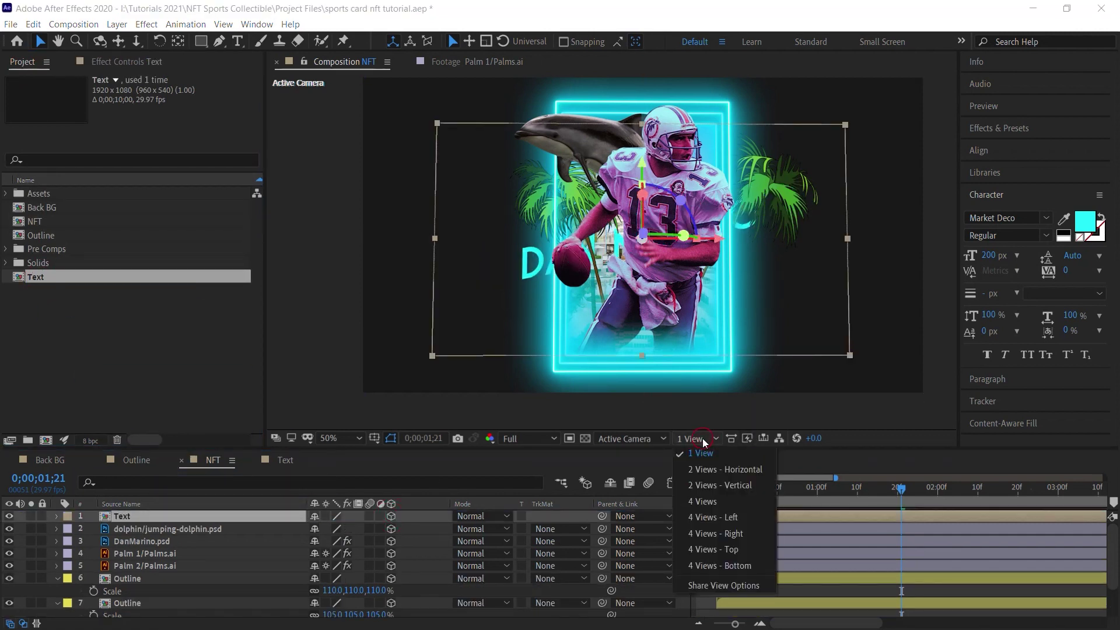
{"action": "left_click", "coordinate": [716, 469]}
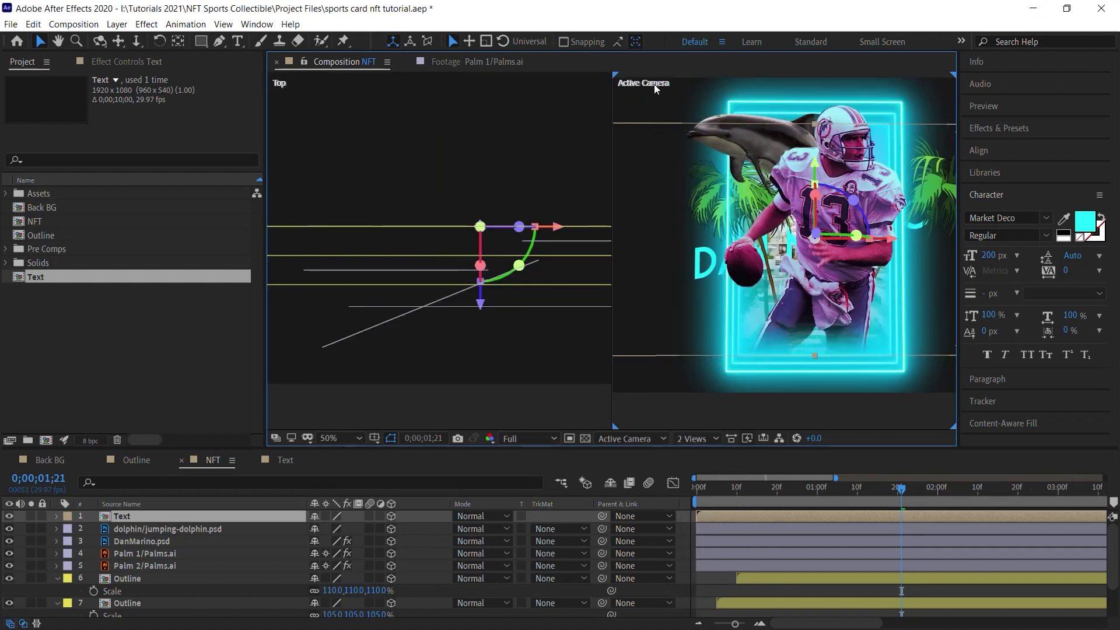
{"action": "scroll", "coordinate": [562, 169], "scroll_direction": "down", "scroll_amount": 3}
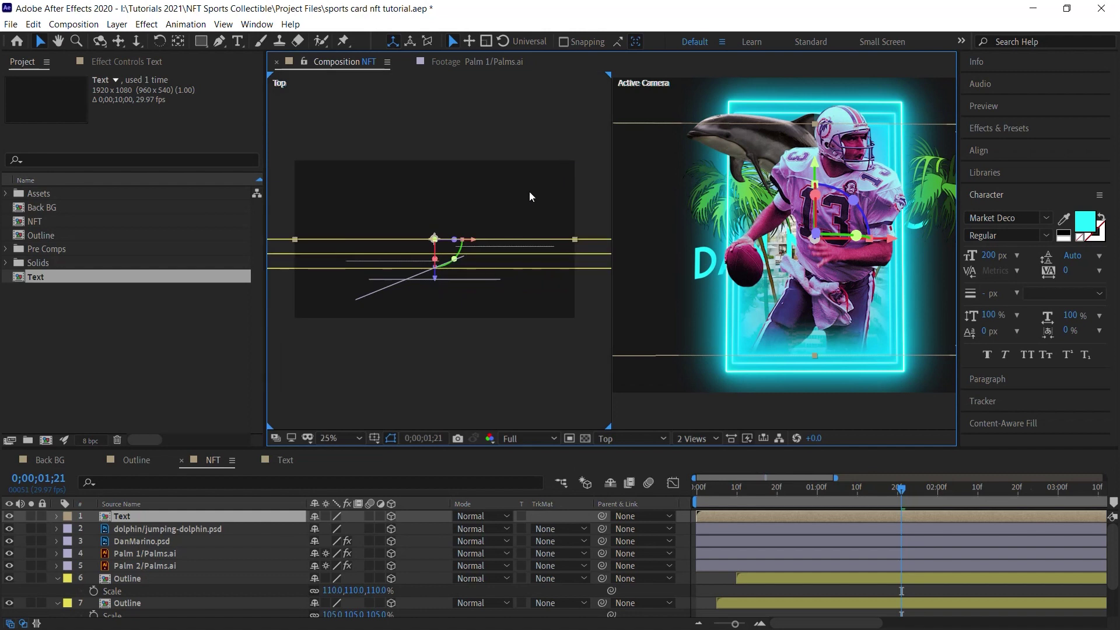
Step: Bring the Text layer forward in front of the player, with its Z position at -500
{"action": "left_click_drag", "start_coordinate": [426, 280], "coordinate": [429, 393]}
{"action": "key", "text": "p"}
{"action": "left_click", "coordinate": [367, 528]}
{"action": "key", "text": "Return"}
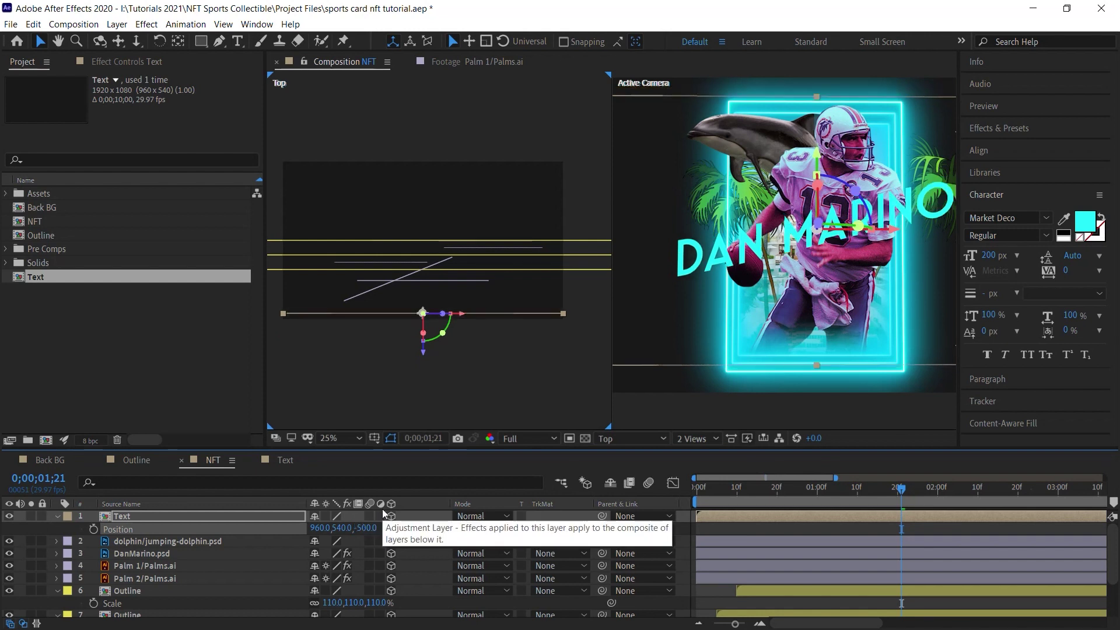
Step: Lower the Text layer to a Y position of about 774 and set its scale to 125%
{"action": "left_click_drag", "start_coordinate": [818, 157], "coordinate": [816, 230]}
{"action": "key", "text": "s"}
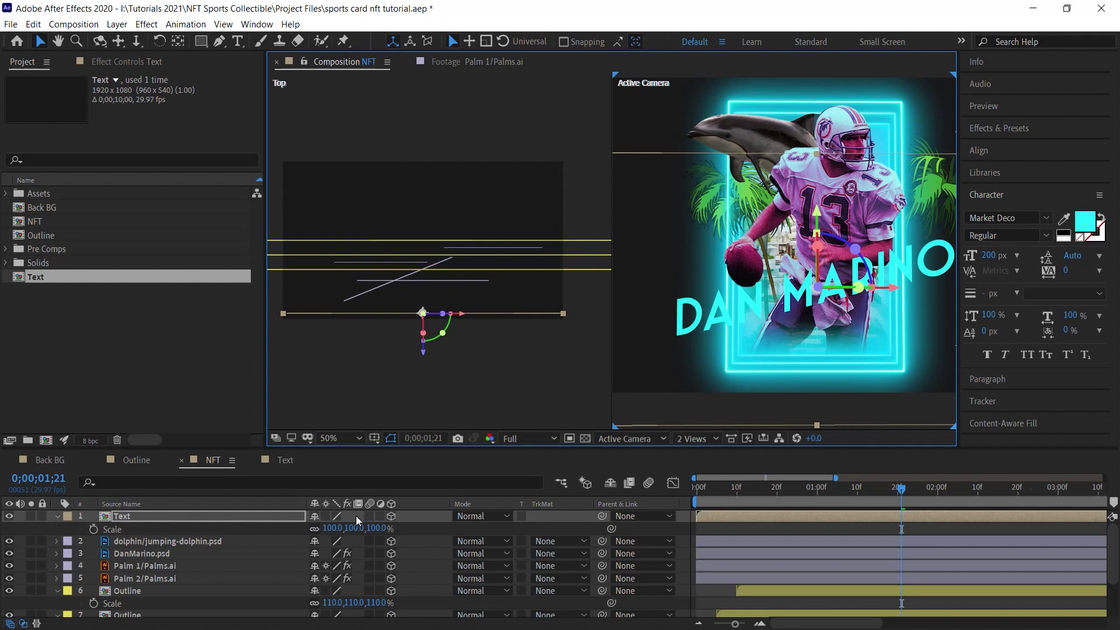
{"action": "left_click", "coordinate": [335, 528]}
{"action": "type", "text": "125"}
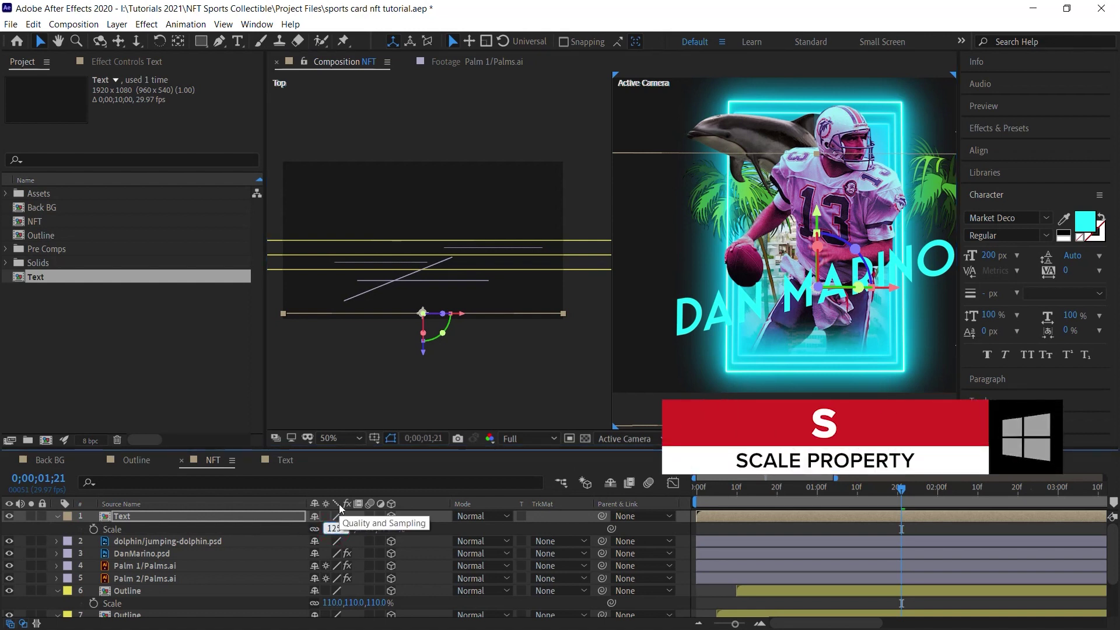
{"action": "key", "text": "Return"}
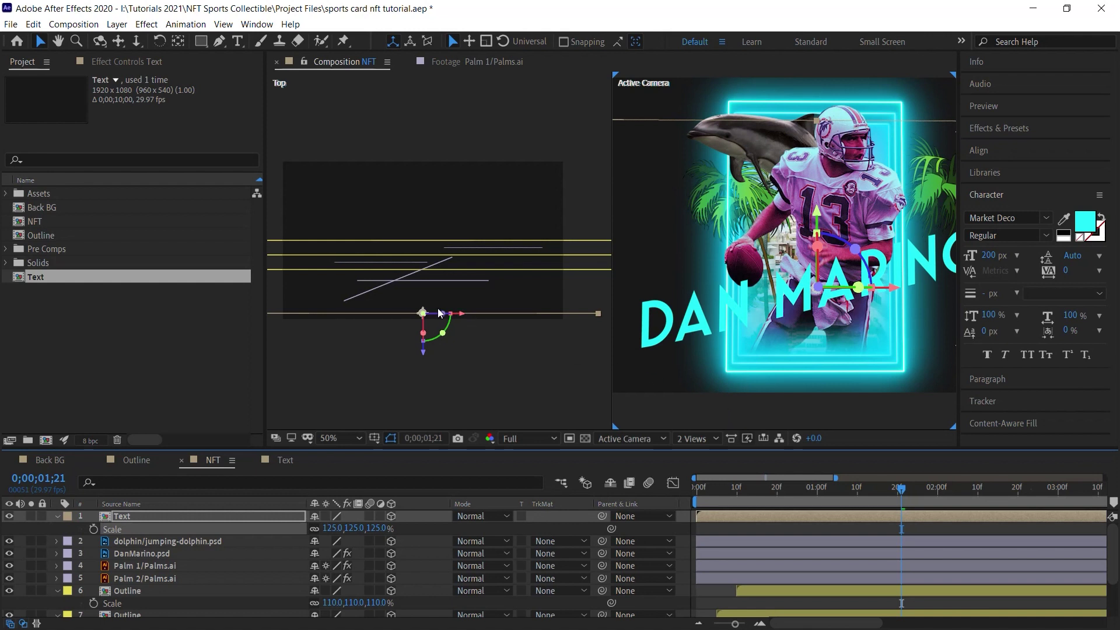
Step: Duplicate the Text layer and rename the lower duplicate as Text Copy
{"action": "key", "text": "/"}
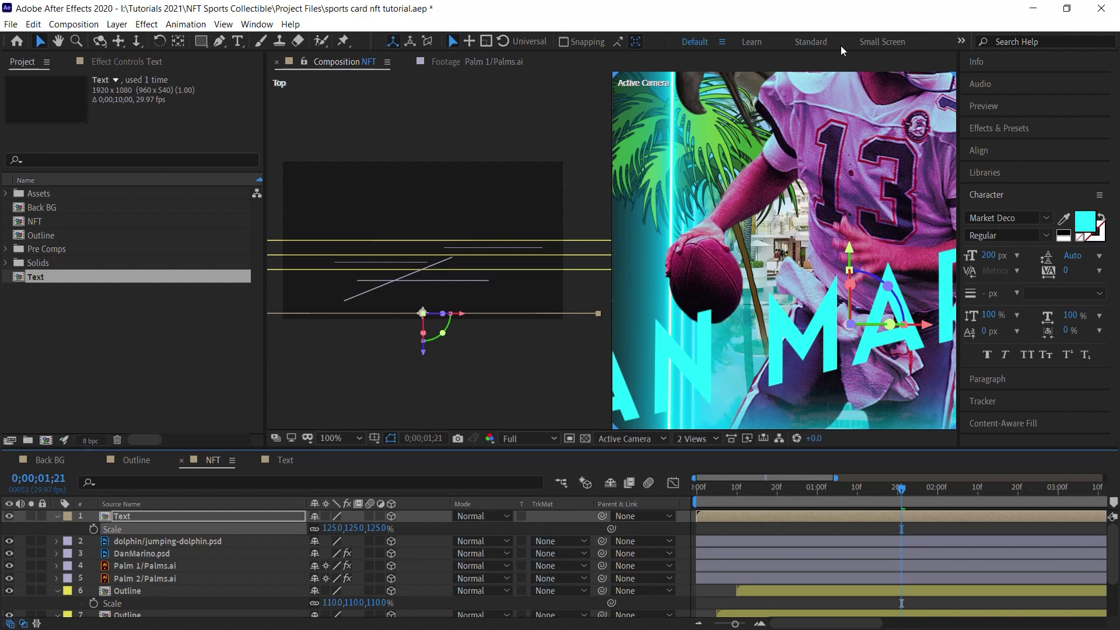
{"action": "key", "text": "comma"}
{"action": "left_click", "coordinate": [500, 303]}
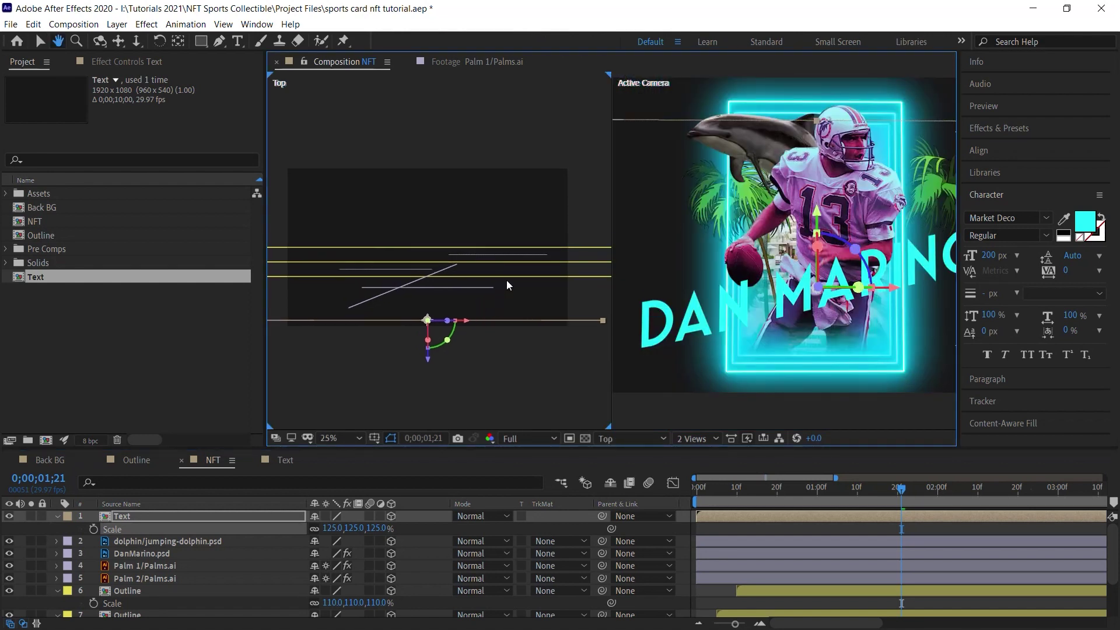
{"action": "key", "text": "period"}
{"action": "scroll", "coordinate": [507, 280], "scroll_direction": "down", "scroll_amount": 2}
{"action": "left_click", "coordinate": [127, 516]}
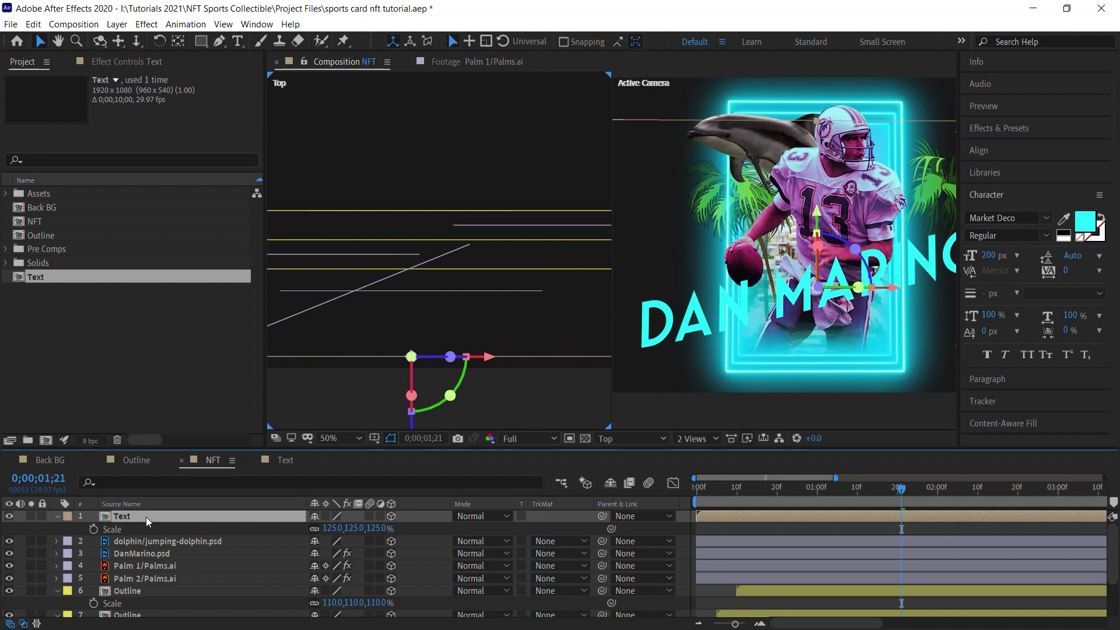
{"action": "key", "text": "ctrl+d"}
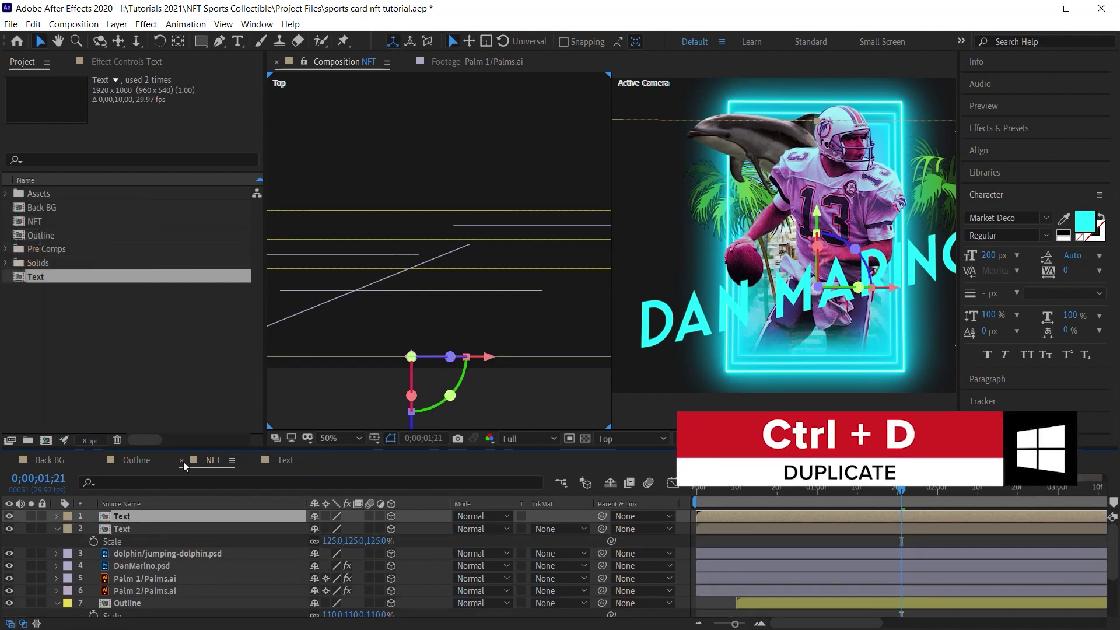
{"action": "key", "text": "Return"}
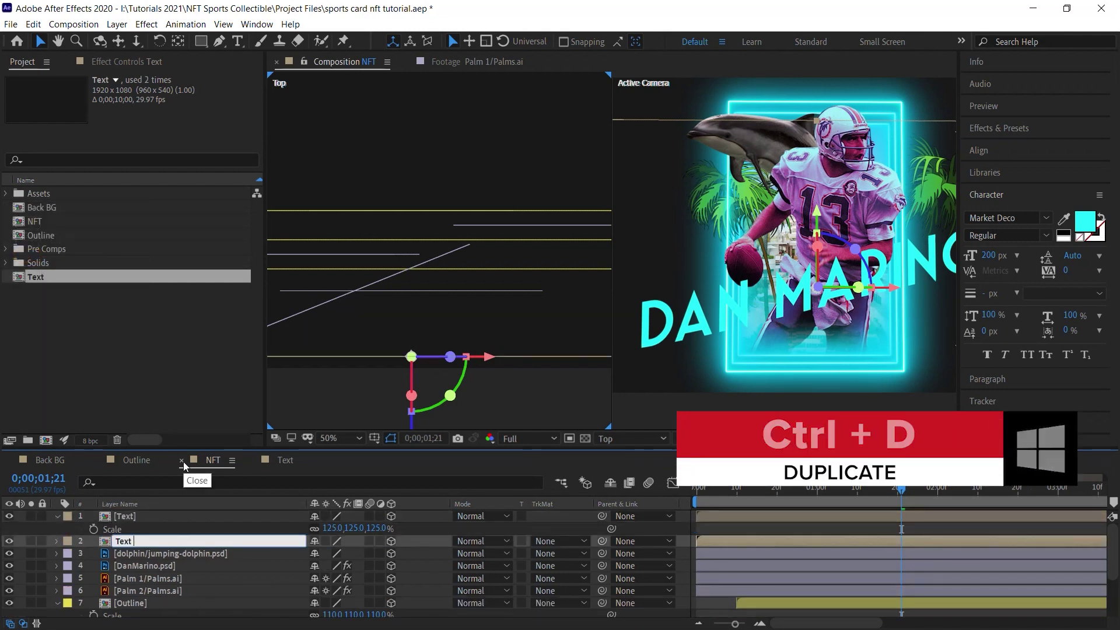
{"action": "type", "text": "Copy"}
{"action": "key", "text": "Return"}
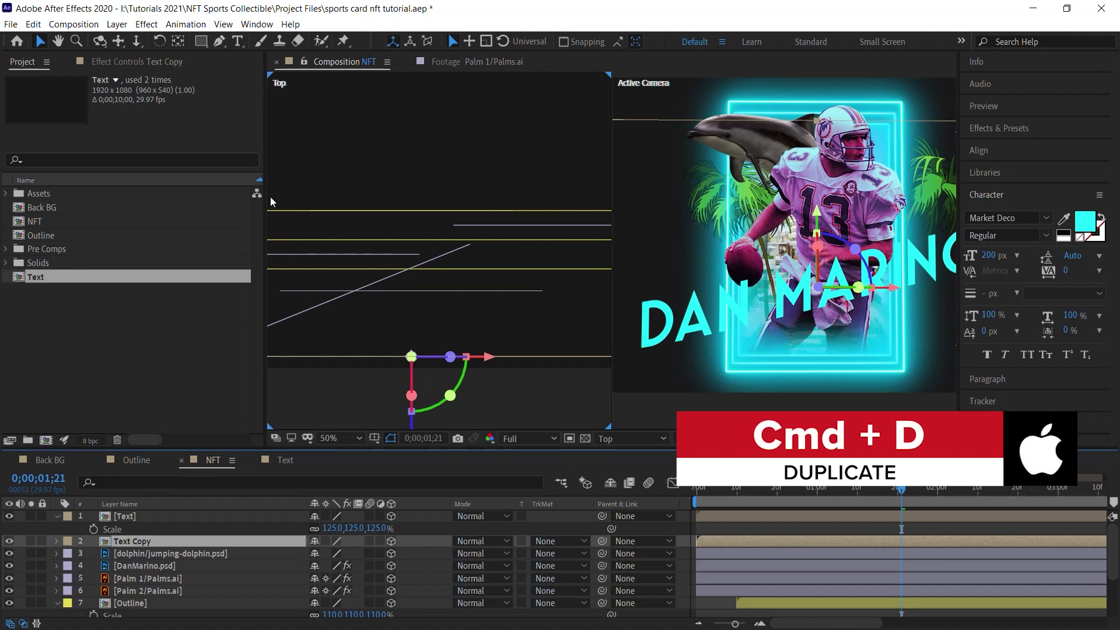
Step: Apply a Fill effect to the Text Copy layer and set its color to magenta, FF00C2
{"action": "left_click", "coordinate": [147, 25]}
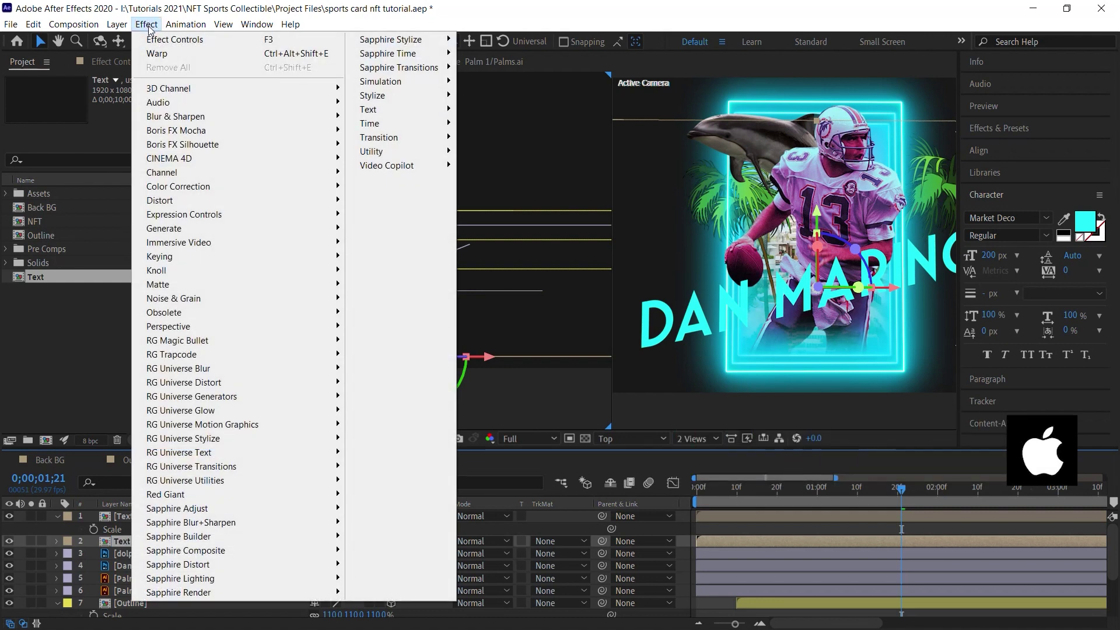
{"action": "mouse_move", "coordinate": [330, 233]}
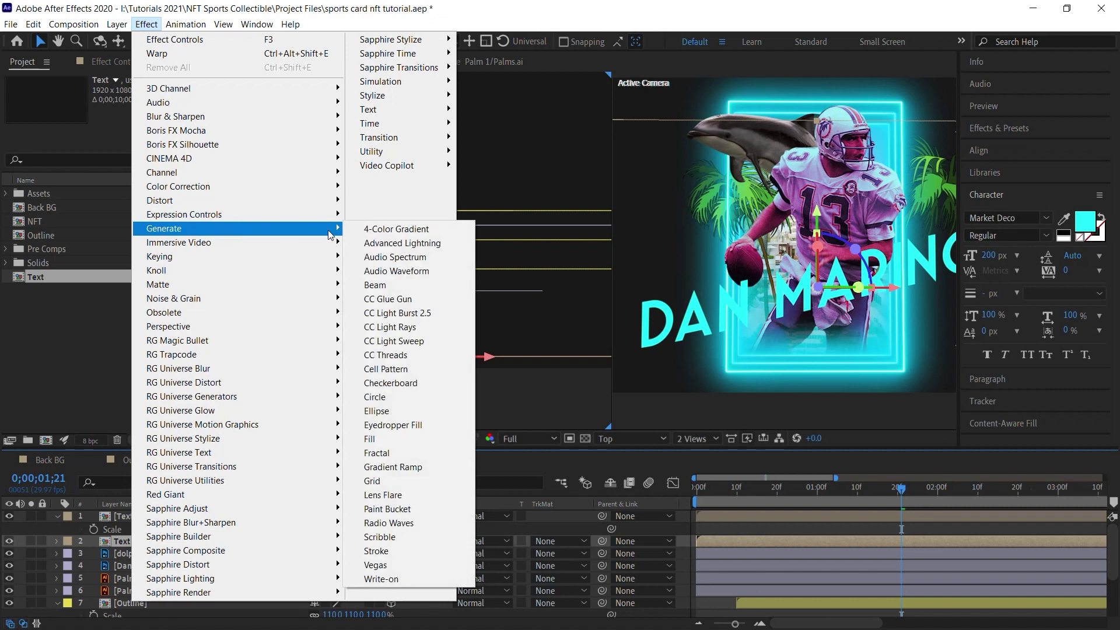
{"action": "left_click", "coordinate": [370, 439]}
{"action": "left_click", "coordinate": [153, 130]}
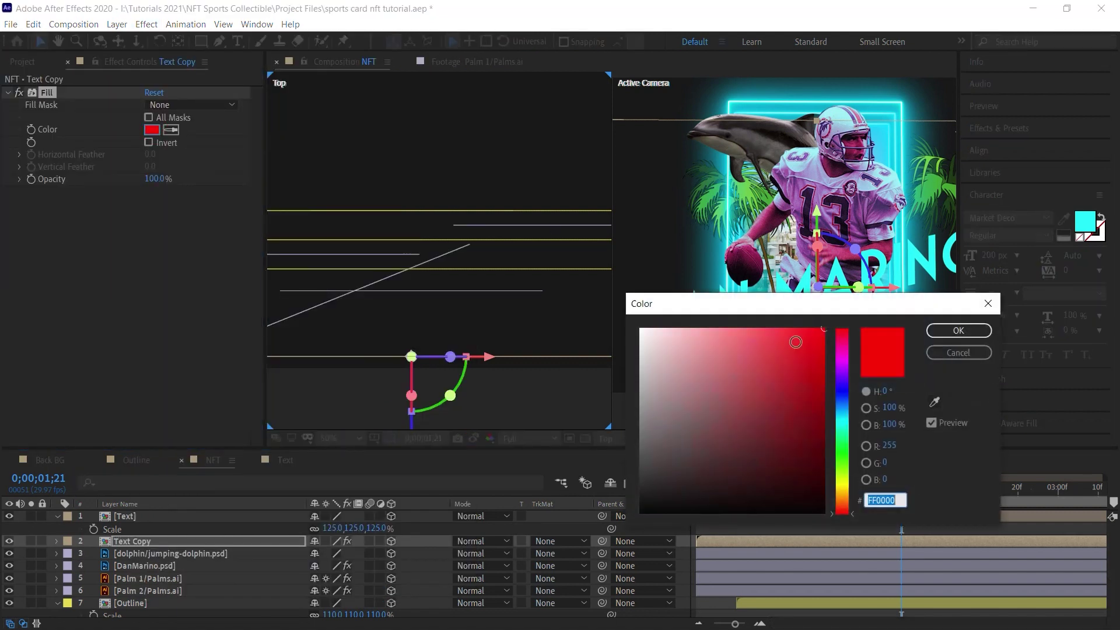
{"action": "left_click_drag", "start_coordinate": [844, 308], "coordinate": [811, 316]}
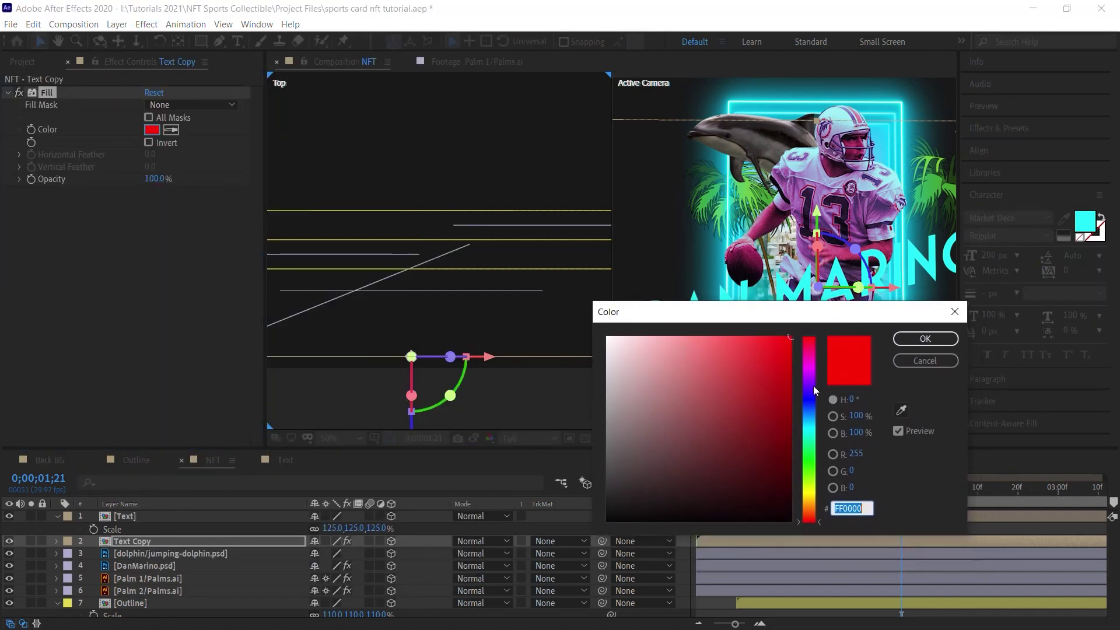
{"action": "left_click", "coordinate": [807, 364]}
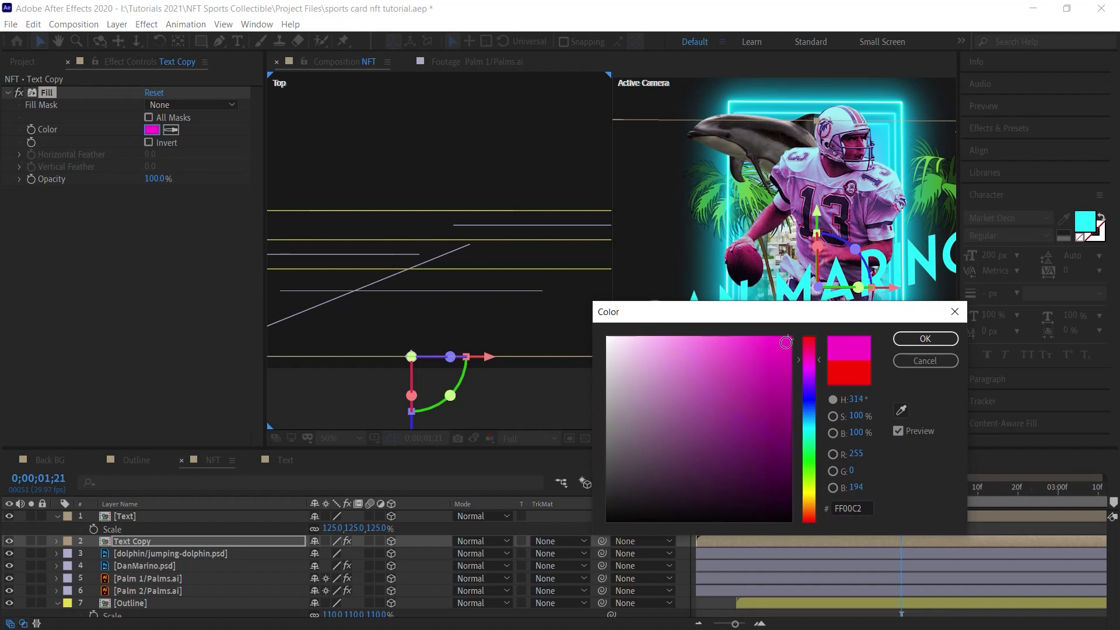
{"action": "left_click", "coordinate": [925, 339]}
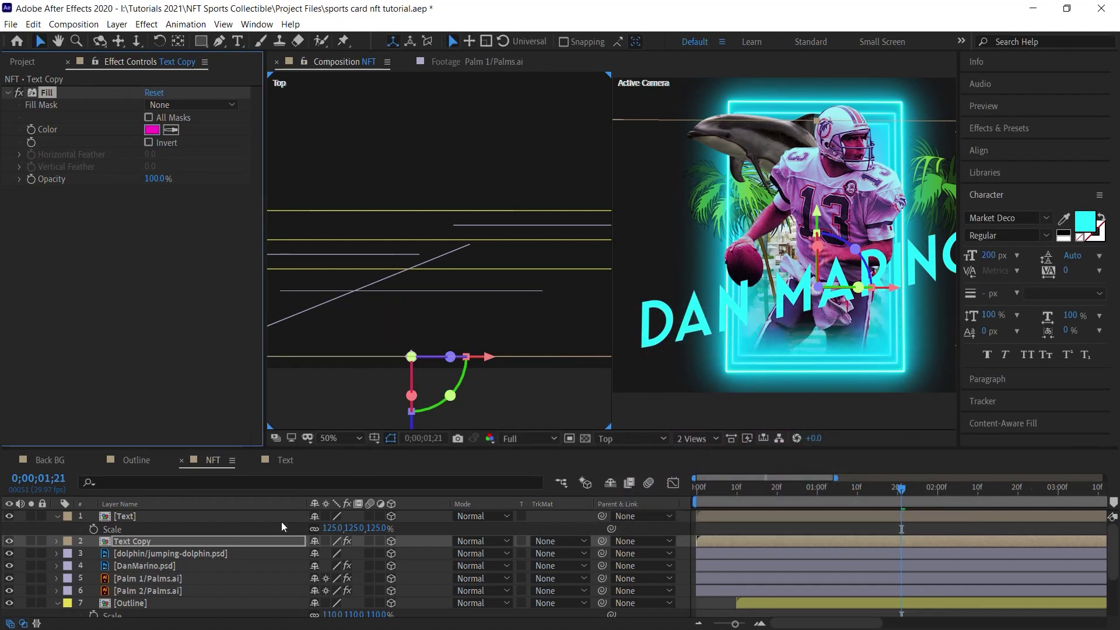
Step: Offset the Text Copy layer slightly behind the Text layer by setting its Z position to -495
{"action": "scroll", "coordinate": [465, 392], "scroll_direction": "down", "scroll_amount": 3}
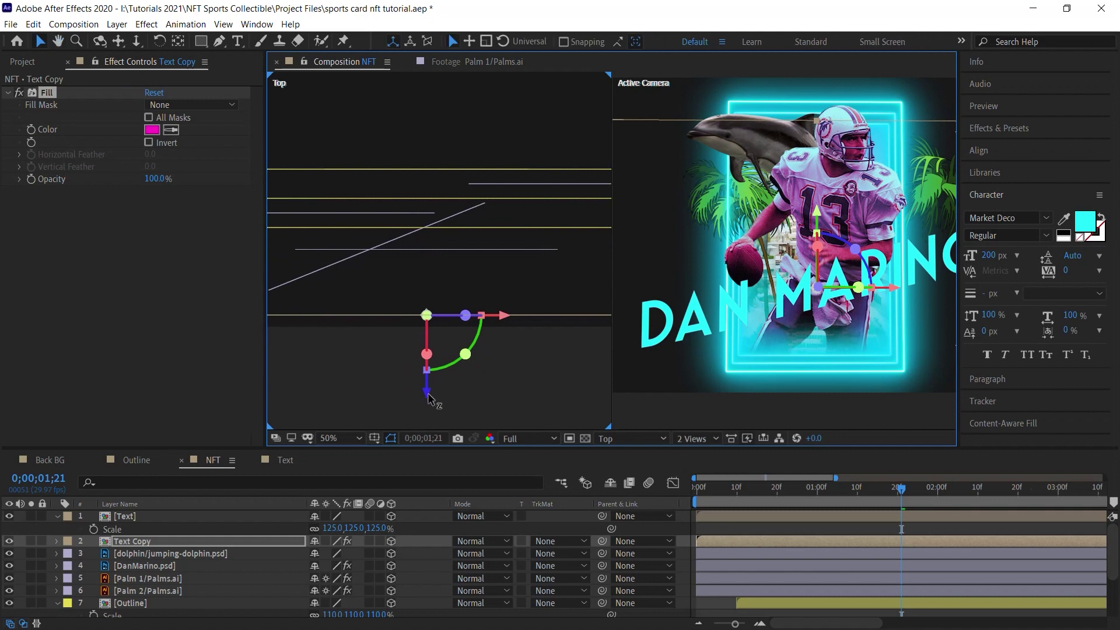
{"action": "left_click_drag", "start_coordinate": [428, 397], "coordinate": [427, 389]}
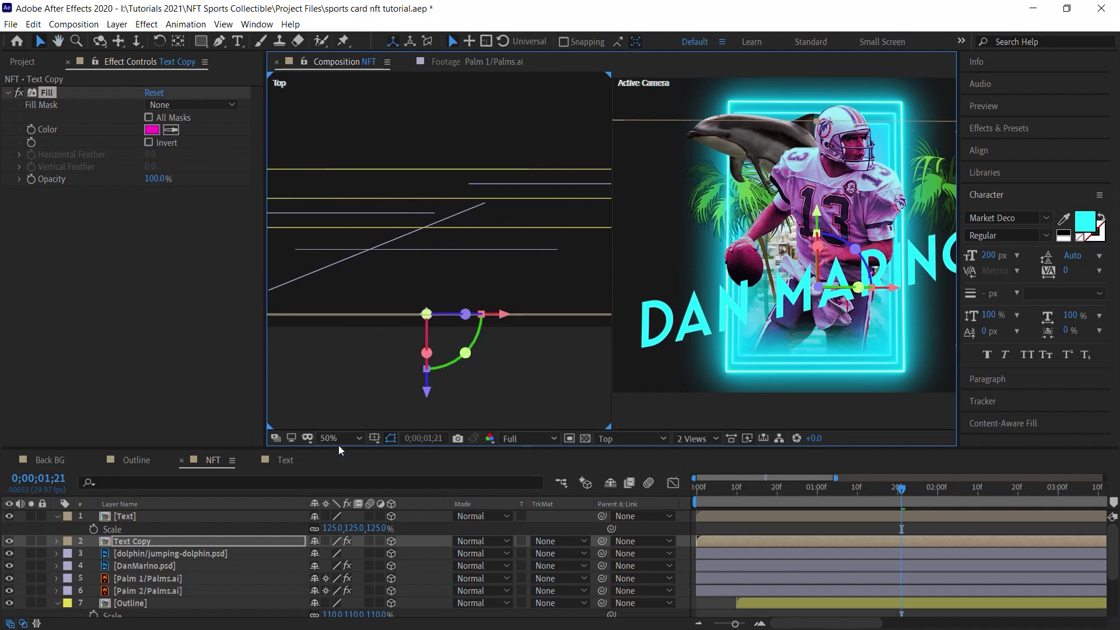
{"action": "left_click", "coordinate": [142, 519]}
{"action": "key", "text": "p"}
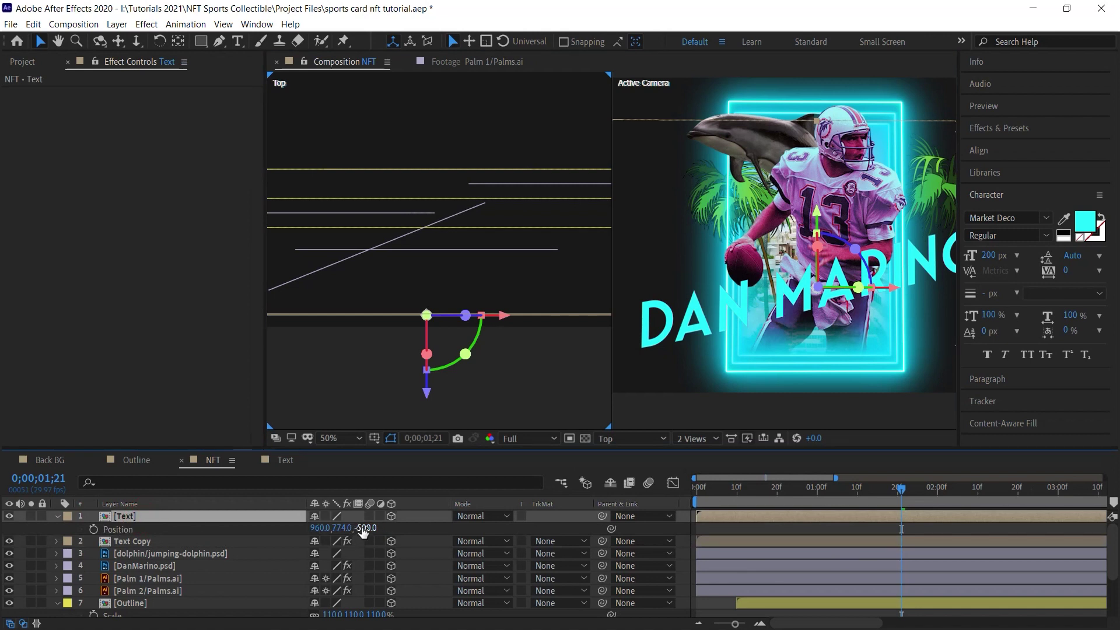
{"action": "left_click", "coordinate": [373, 541]}
{"action": "key", "text": "p"}
{"action": "left_click", "coordinate": [368, 552]}
{"action": "type", "text": "-495"}
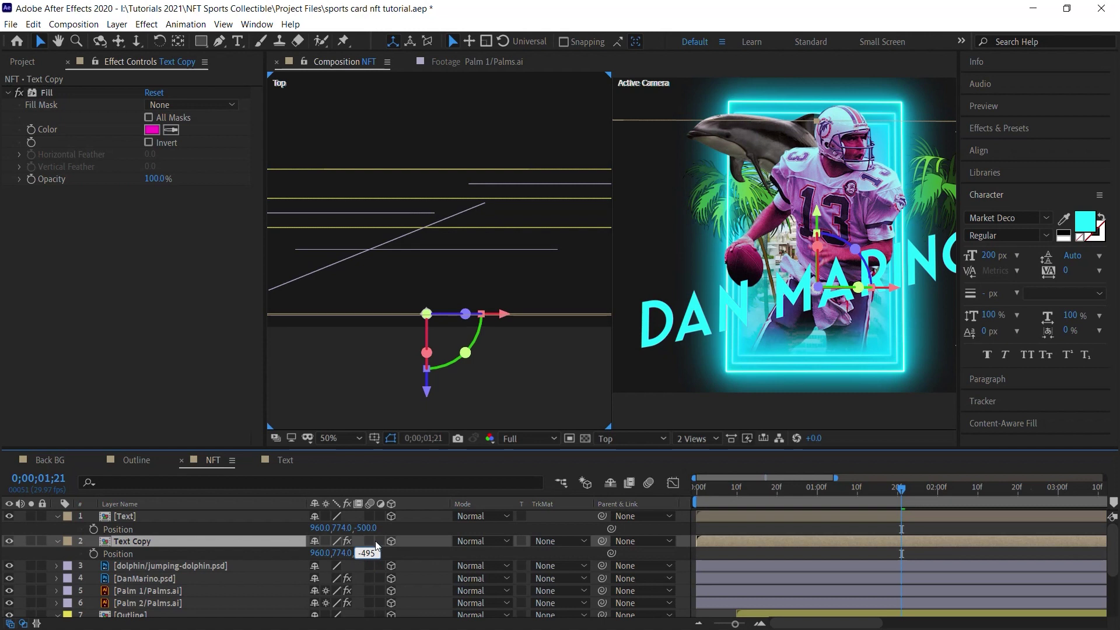
{"action": "key", "text": "Return"}
Step: Duplicate the Text Copy layer beneath the original and set the duplicate's Z position to -490
{"action": "left_click", "coordinate": [136, 542]}
{"action": "key", "text": "ctrl+d"}
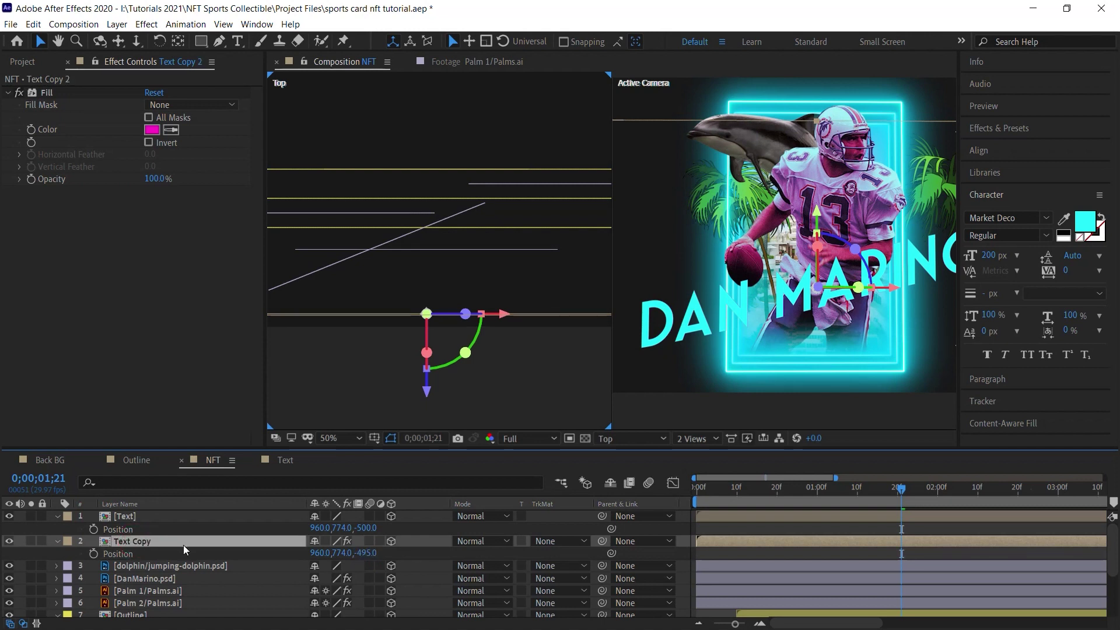
{"action": "key", "text": "p"}
{"action": "left_click", "coordinate": [367, 578]}
{"action": "type", "text": "-490"}
{"action": "key", "text": "Return"}
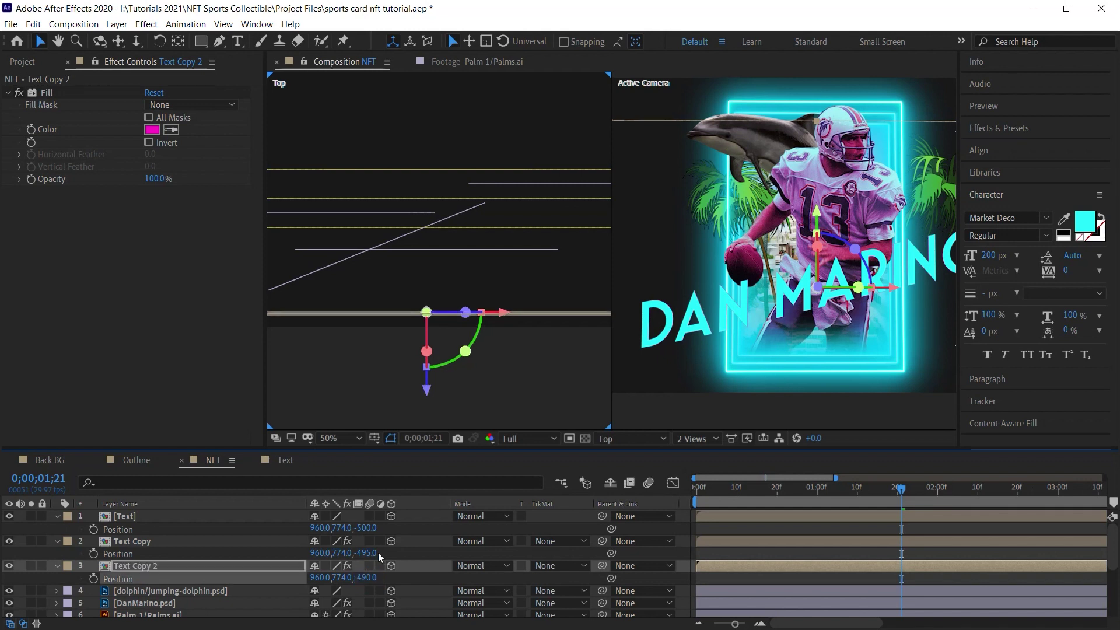
Step: Duplicate the Text Copy 2 layer, move the duplicate below it, and set its Z position to -485
{"action": "left_click", "coordinate": [126, 563]}
{"action": "key", "text": "ctrl+d"}
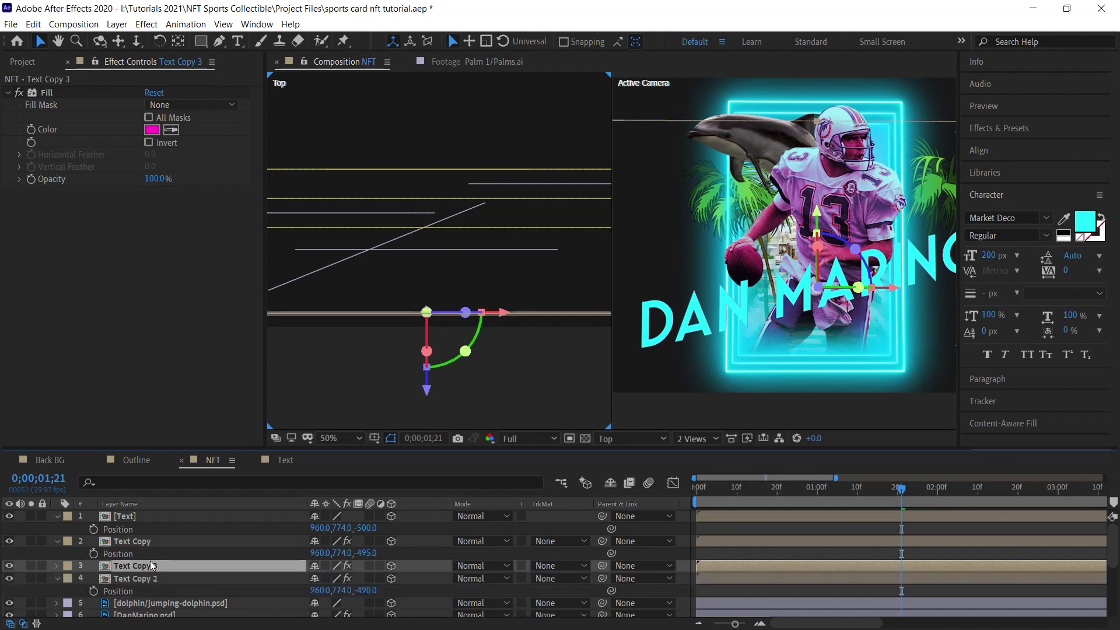
{"action": "key", "text": "ctrl+bracketleft"}
{"action": "key", "text": "p"}
{"action": "left_click", "coordinate": [368, 602]}
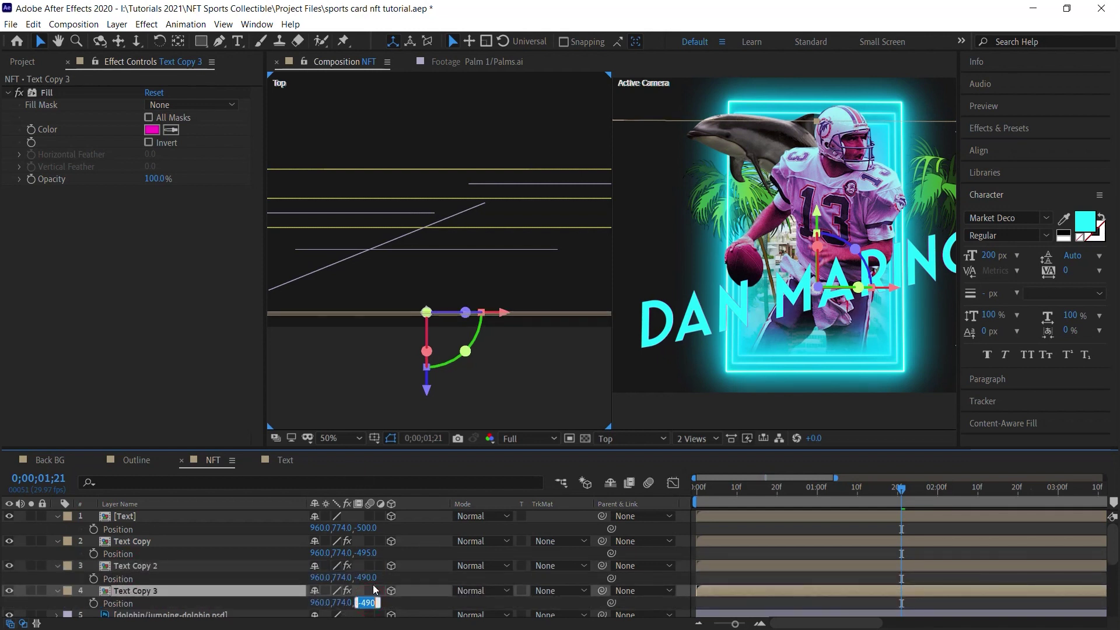
{"action": "type", "text": "-485"}
{"action": "key", "text": "Return"}
Step: Duplicate the Text Copy 3 layer, move the duplicate below it, and set its Z position to -480
{"action": "left_click", "coordinate": [144, 591]}
{"action": "key", "text": "ctrl+d"}
{"action": "key", "text": "ctrl+bracketleft"}
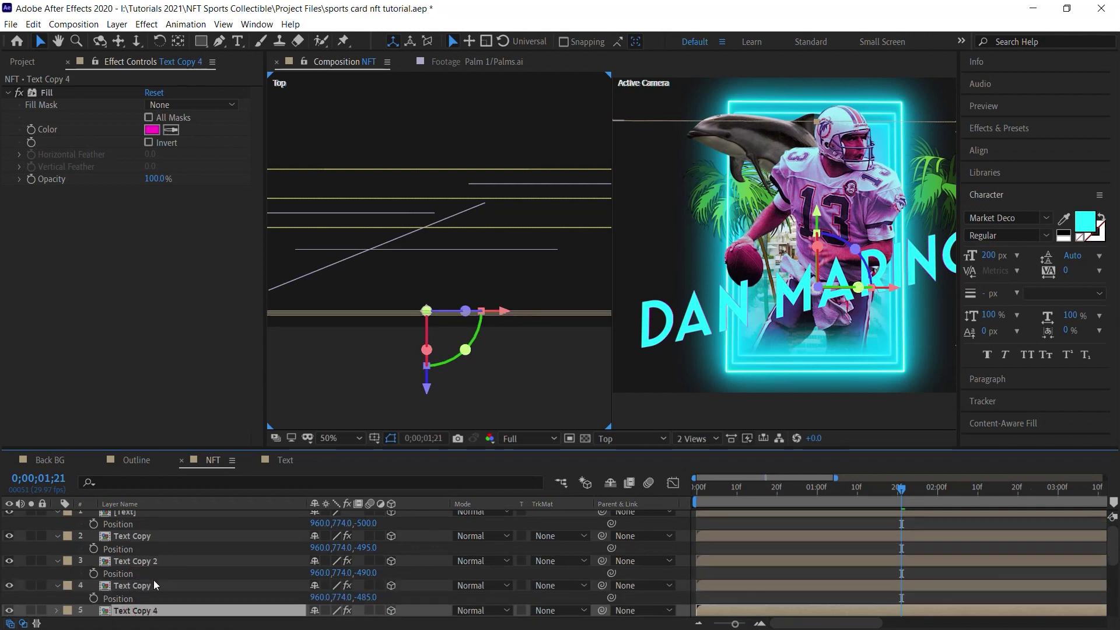
{"action": "key", "text": "p"}
{"action": "left_click", "coordinate": [367, 610]}
{"action": "type", "text": "-480"}
{"action": "key", "text": "Return"}
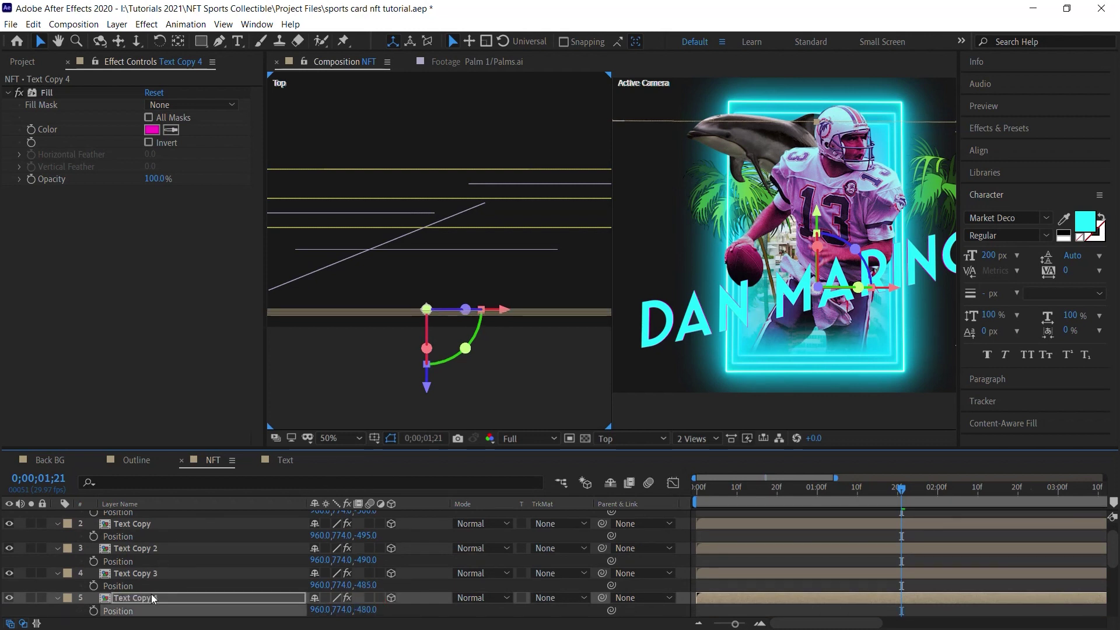
Step: Duplicate the Text Copy 4 layer, move the duplicate below it, and set its Z position to -475
{"action": "key", "text": "ctrl+d"}
{"action": "key", "text": "p"}
{"action": "key", "text": "ctrl+bracketleft"}
{"action": "left_click", "coordinate": [373, 610]}
{"action": "type", "text": "-475"}
{"action": "key", "text": "Return"}
Step: Parent all five layers from Text Copy through Text Copy 5 to the main Text layer
{"action": "key", "text": "h"}
{"action": "scroll", "coordinate": [519, 314], "scroll_direction": "up", "scroll_amount": 2}
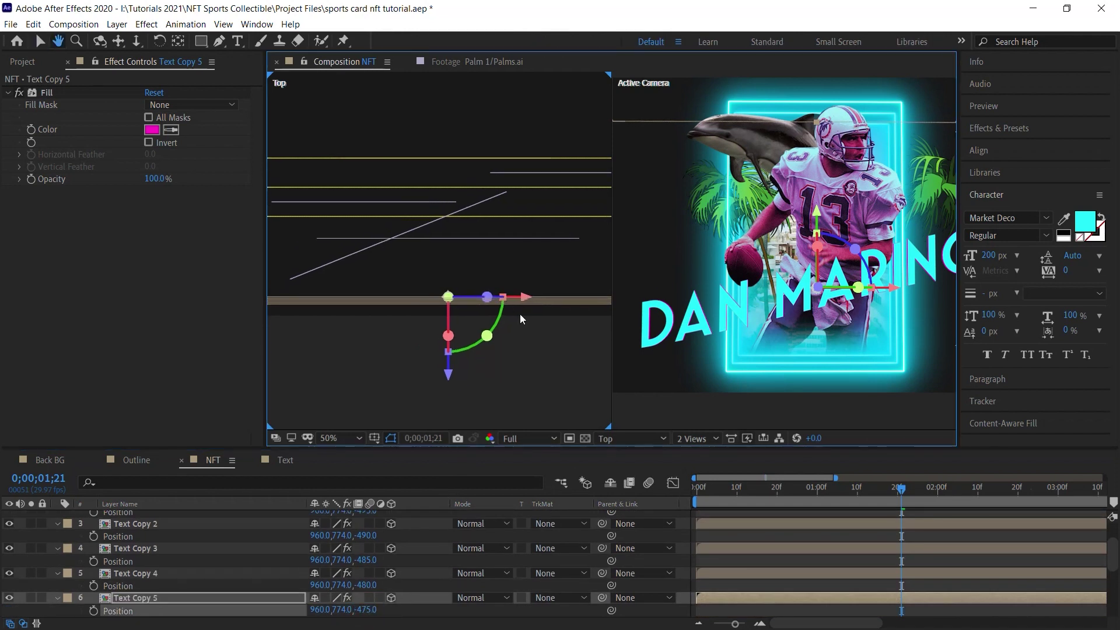
{"action": "left_click_drag", "start_coordinate": [431, 359], "coordinate": [444, 334]}
{"action": "key", "text": "v"}
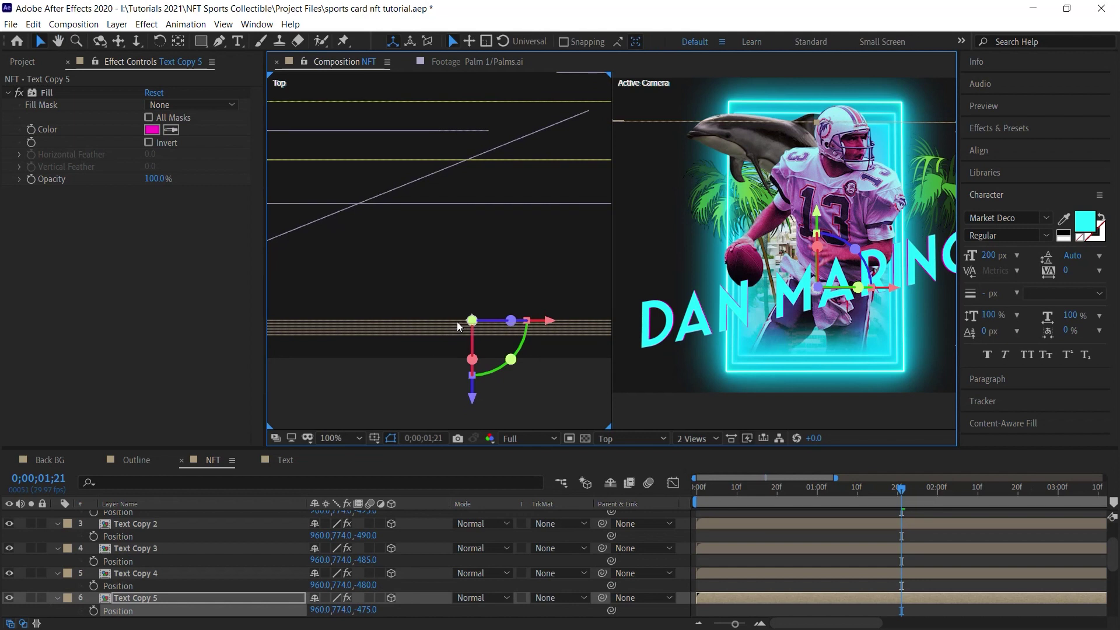
{"action": "left_click", "coordinate": [132, 598]}
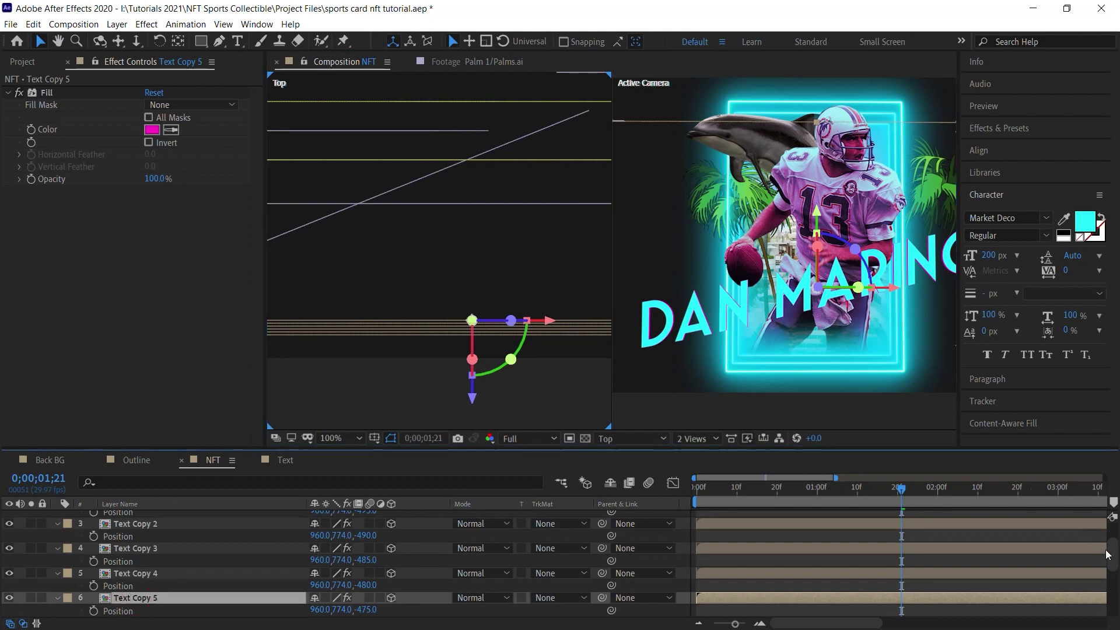
{"action": "scroll", "coordinate": [1106, 554], "scroll_direction": "up", "scroll_amount": 2}
{"action": "left_click", "coordinate": [170, 541], "text": "shift"}
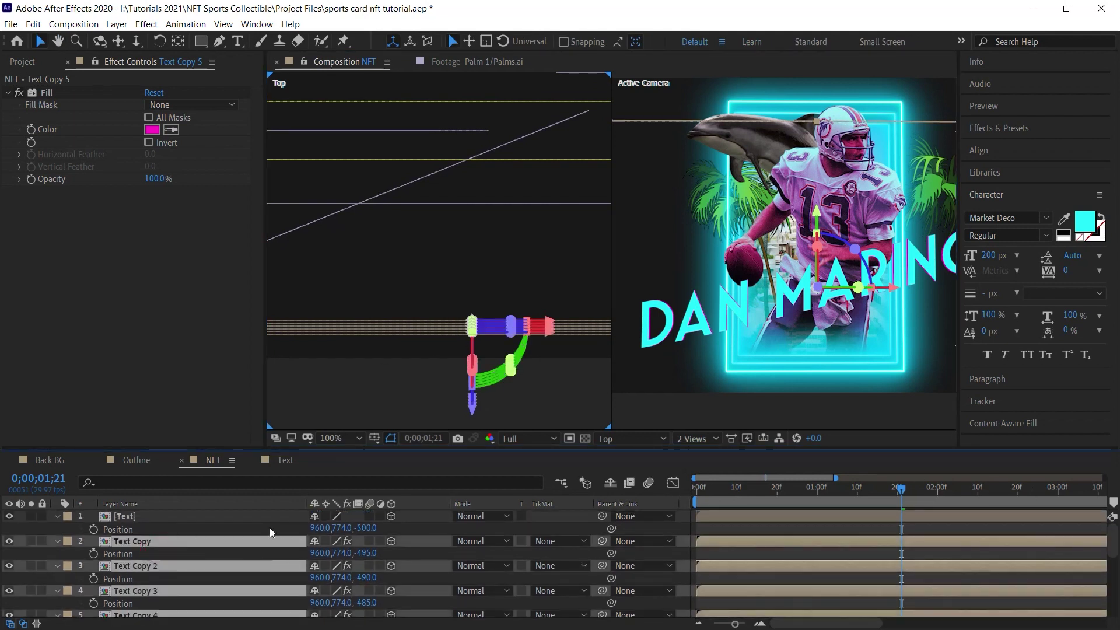
{"action": "left_click_drag", "start_coordinate": [603, 539], "coordinate": [129, 517]}
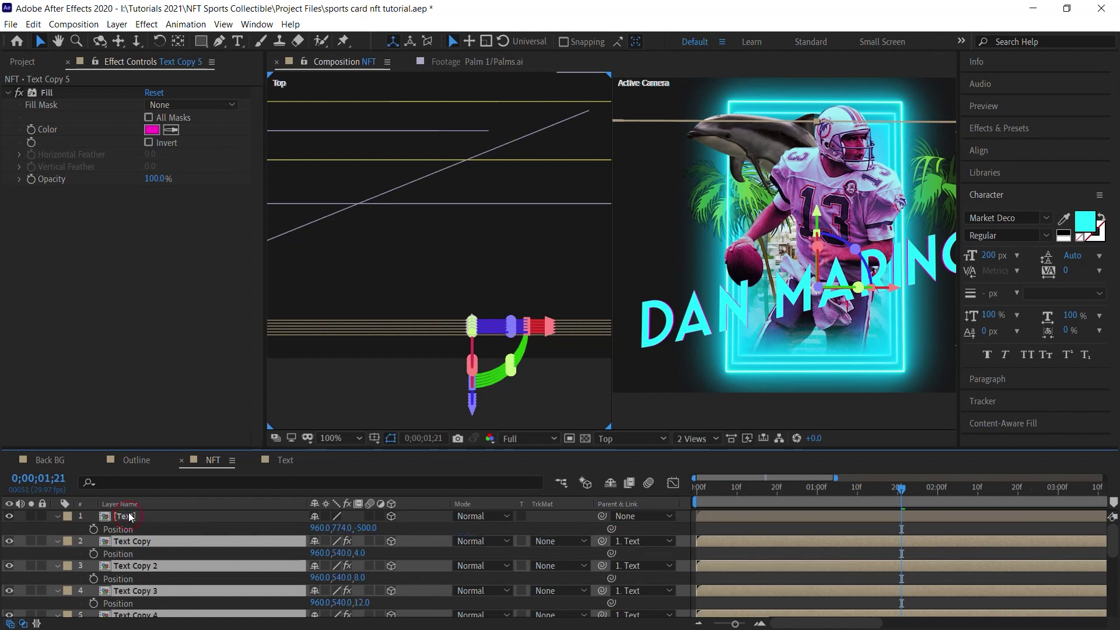
Step: Switch the composition to 1 View and orbit the active camera slightly to show the depth of the stacked title
{"action": "left_click", "coordinate": [129, 517]}
{"action": "left_click", "coordinate": [705, 438]}
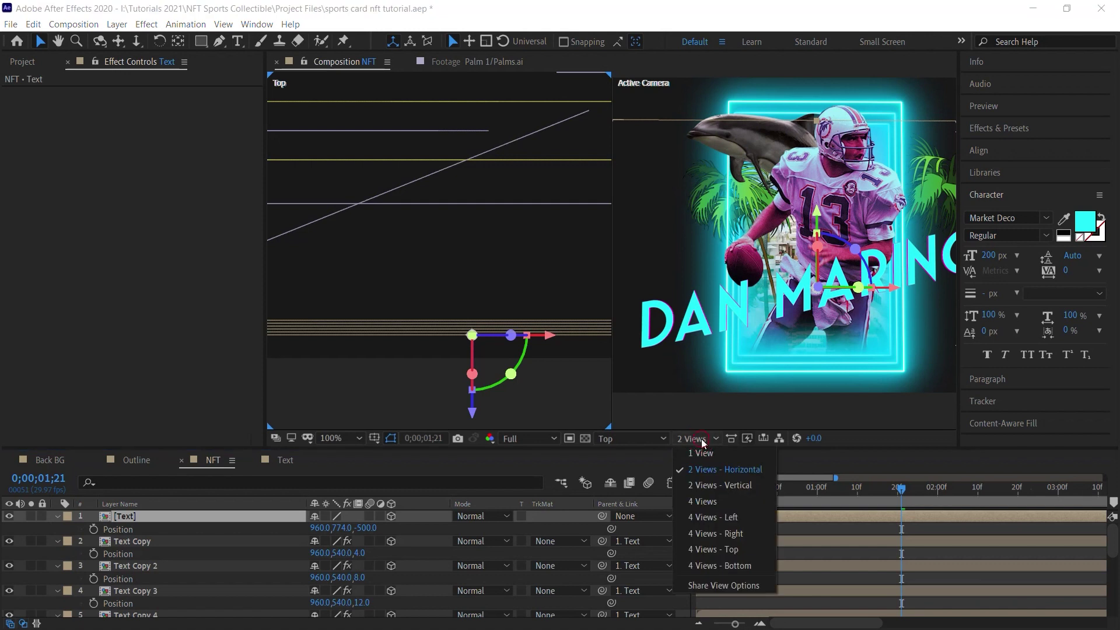
{"action": "left_click", "coordinate": [699, 463]}
{"action": "key", "text": "c"}
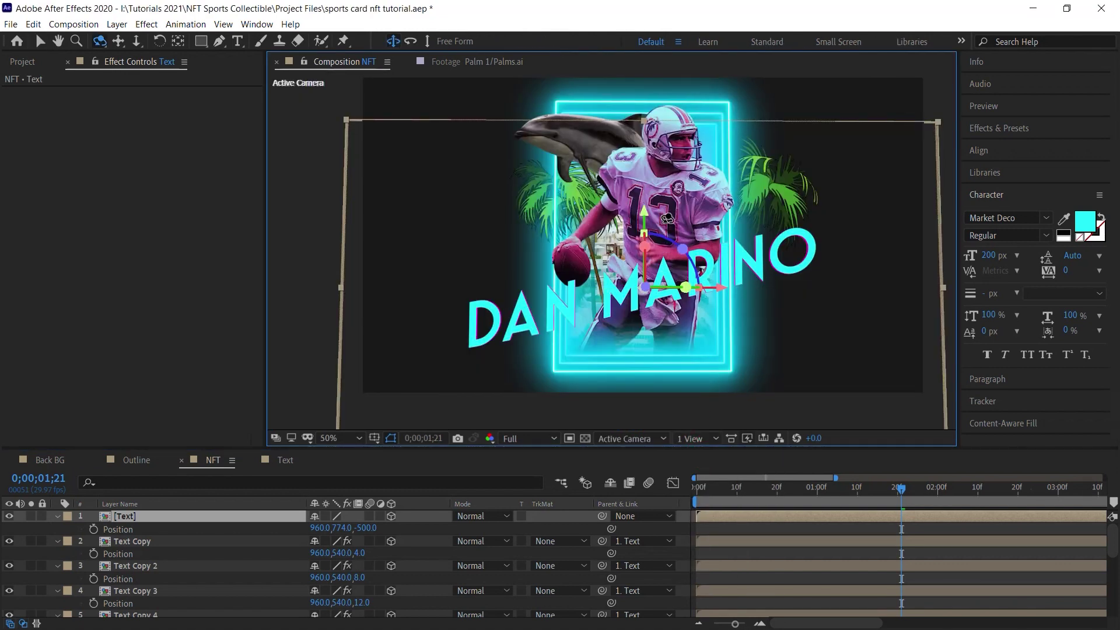
{"action": "left_click_drag", "start_coordinate": [668, 234], "coordinate": [706, 212]}
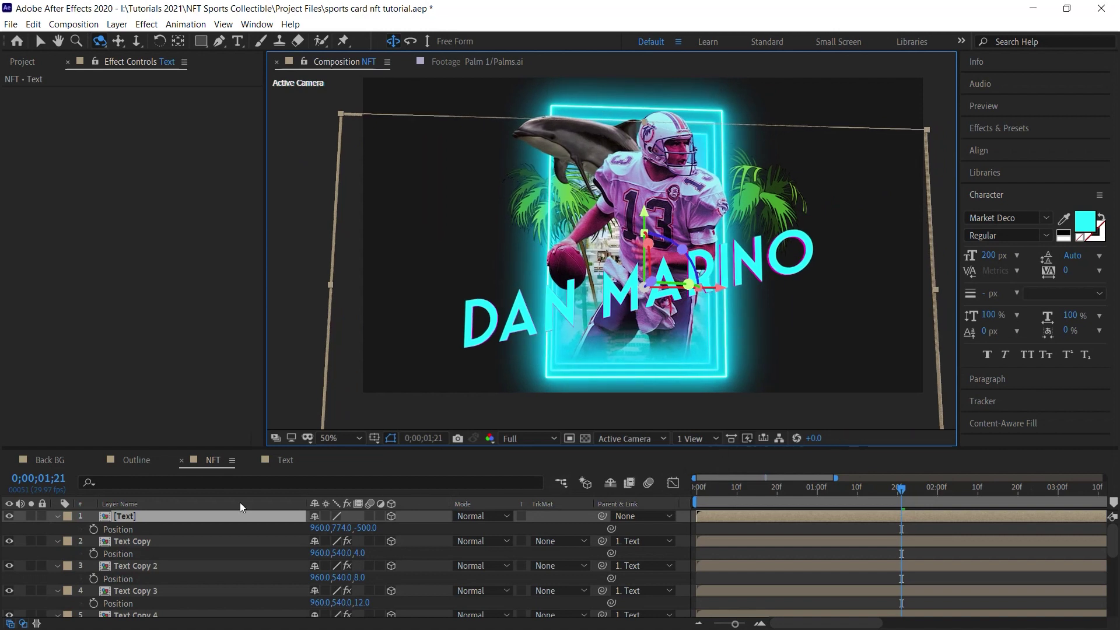
Step: Apply a Stylize Glow effect to the Text Copy layer and set its glow radius to 75
{"action": "left_click", "coordinate": [131, 541]}
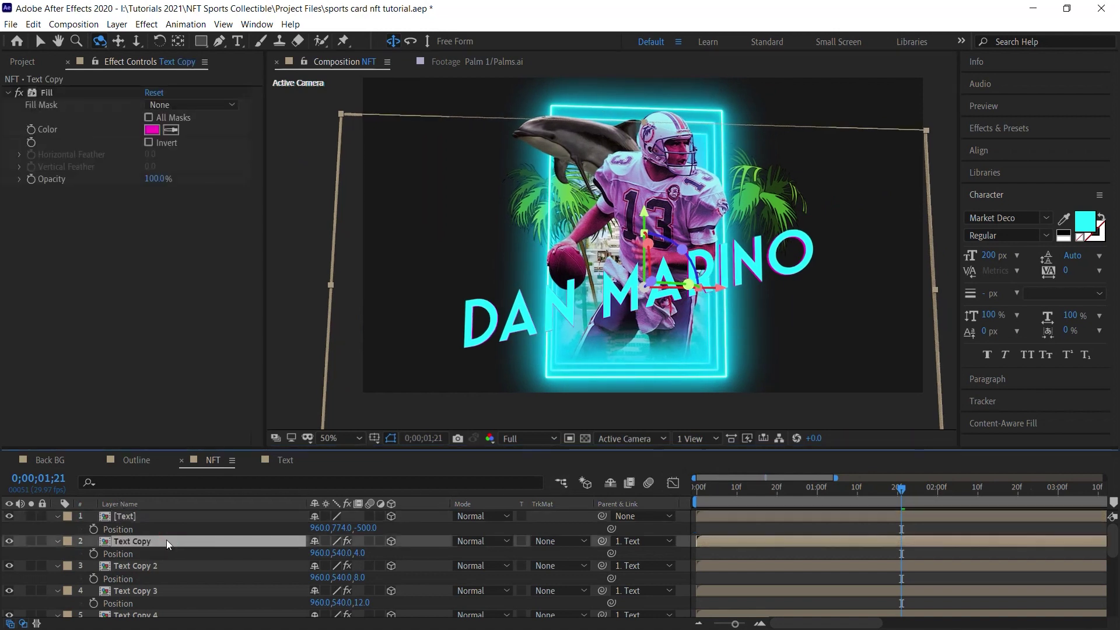
{"action": "left_click", "coordinate": [147, 24]}
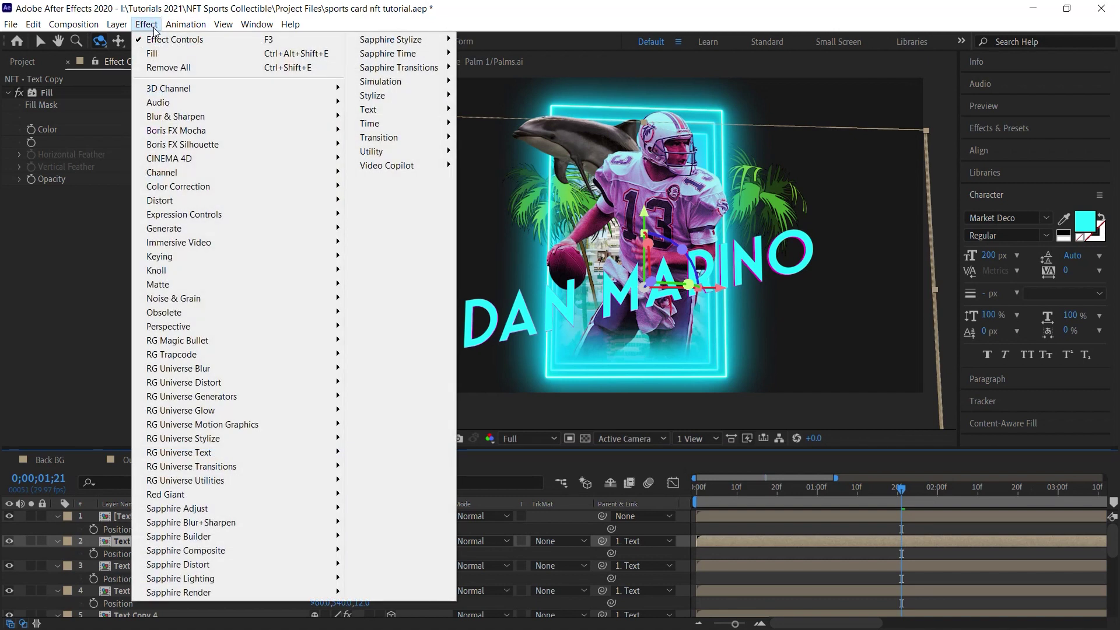
{"action": "mouse_move", "coordinate": [379, 95]}
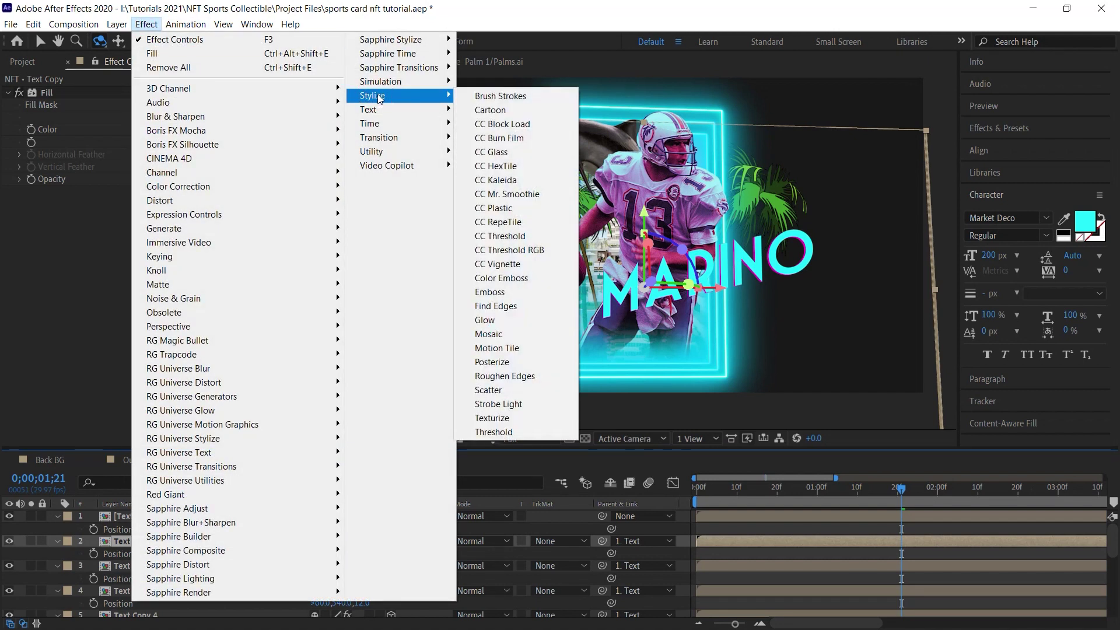
{"action": "left_click", "coordinate": [497, 322]}
{"action": "left_click", "coordinate": [157, 229]}
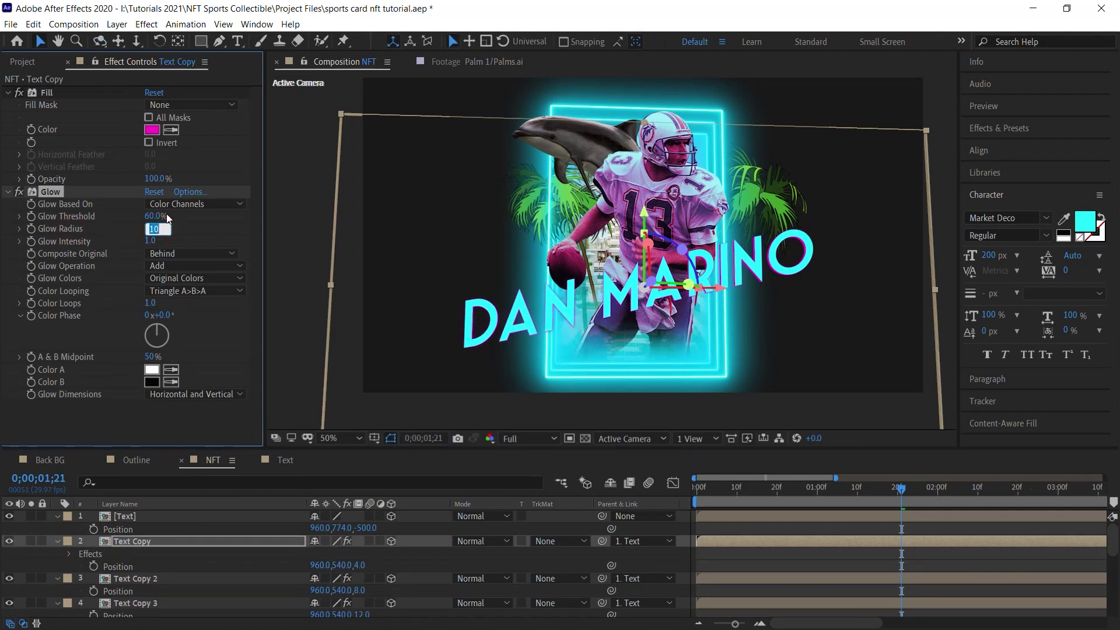
{"action": "key", "text": "Return"}
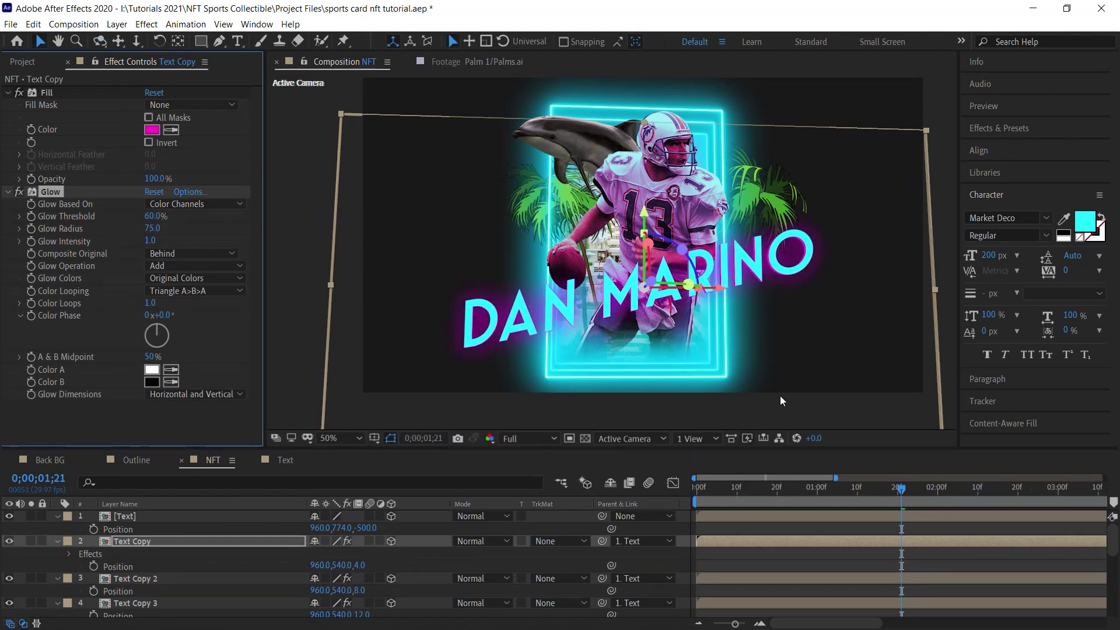
Step: Set the preview resolution to Half and play the animation from the first frame to about 0;00;01;11
{"action": "left_click", "coordinate": [527, 438]}
{"action": "left_click", "coordinate": [522, 467]}
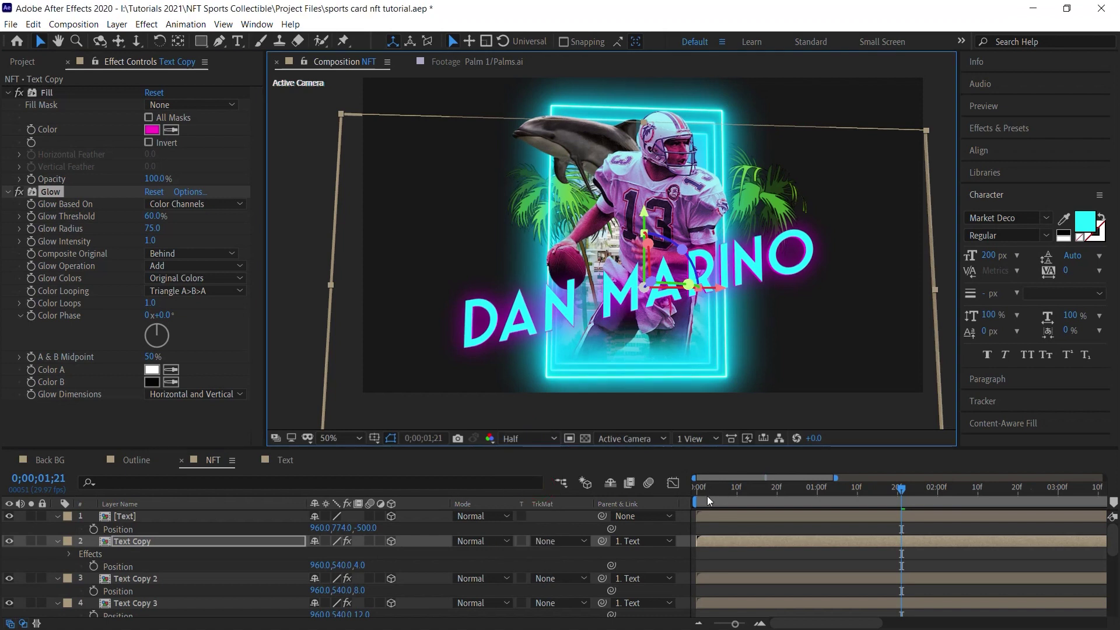
{"action": "left_click_drag", "start_coordinate": [707, 495], "coordinate": [684, 493]}
{"action": "key", "text": "space"}
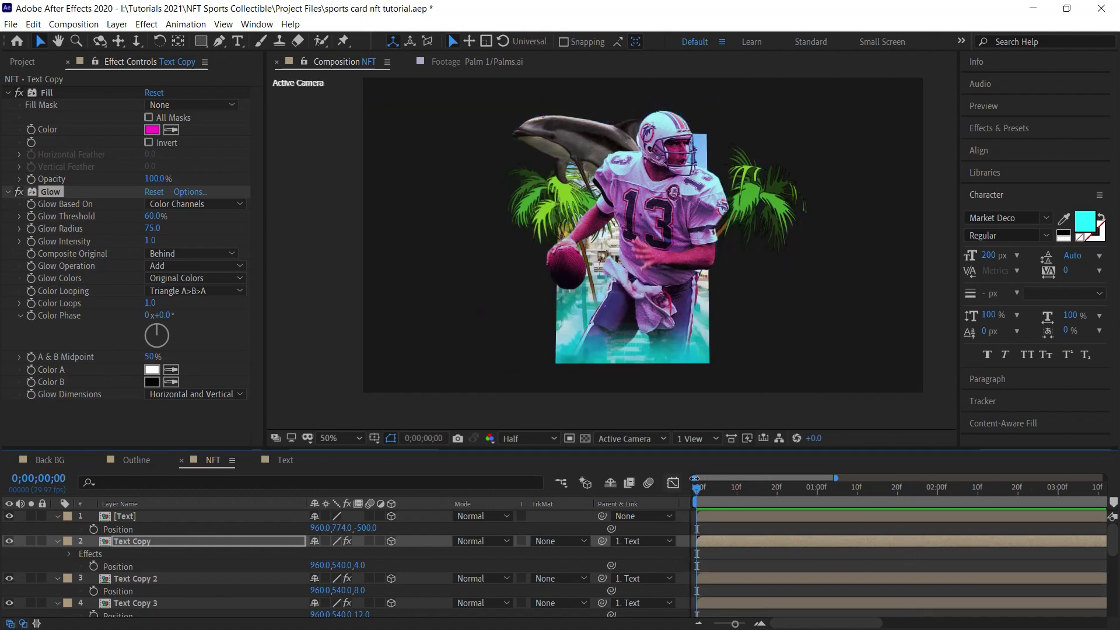
{"action": "key", "text": "space"}
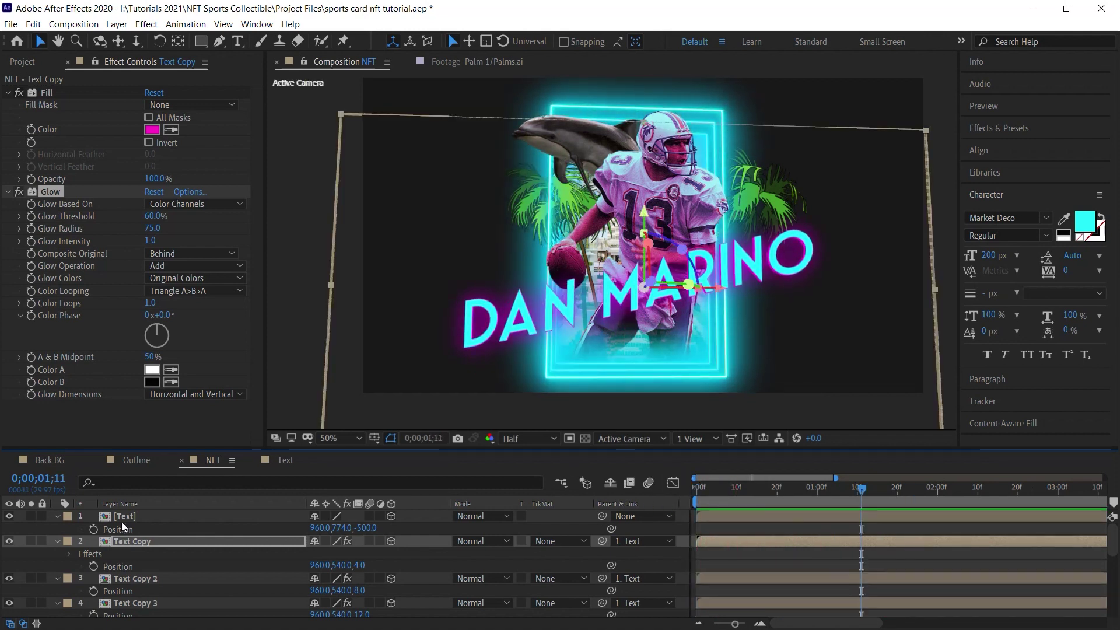
Step: Collapse the open properties of all layers in the NFT composition and deselect everything
{"action": "left_click", "coordinate": [121, 517]}
{"action": "key", "text": "ctrl+a"}
{"action": "key", "text": "u"}
{"action": "key", "text": "F2"}
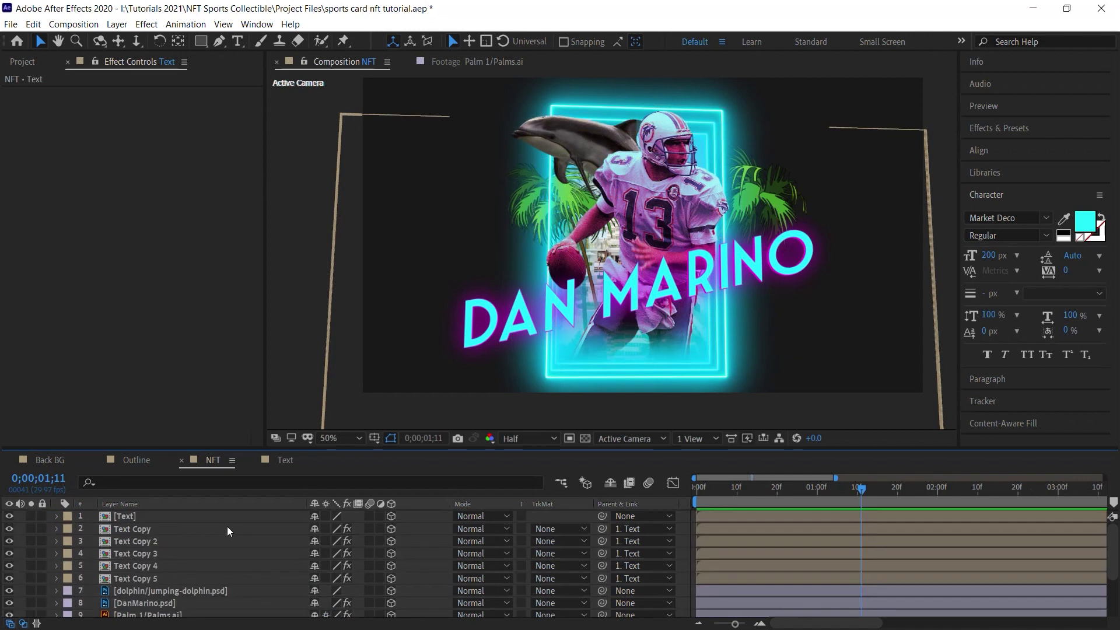
Step: Create a black comp-size solid, move it to the bottom of the layer stack, and rename it BG
{"action": "key", "text": "ctrl+y"}
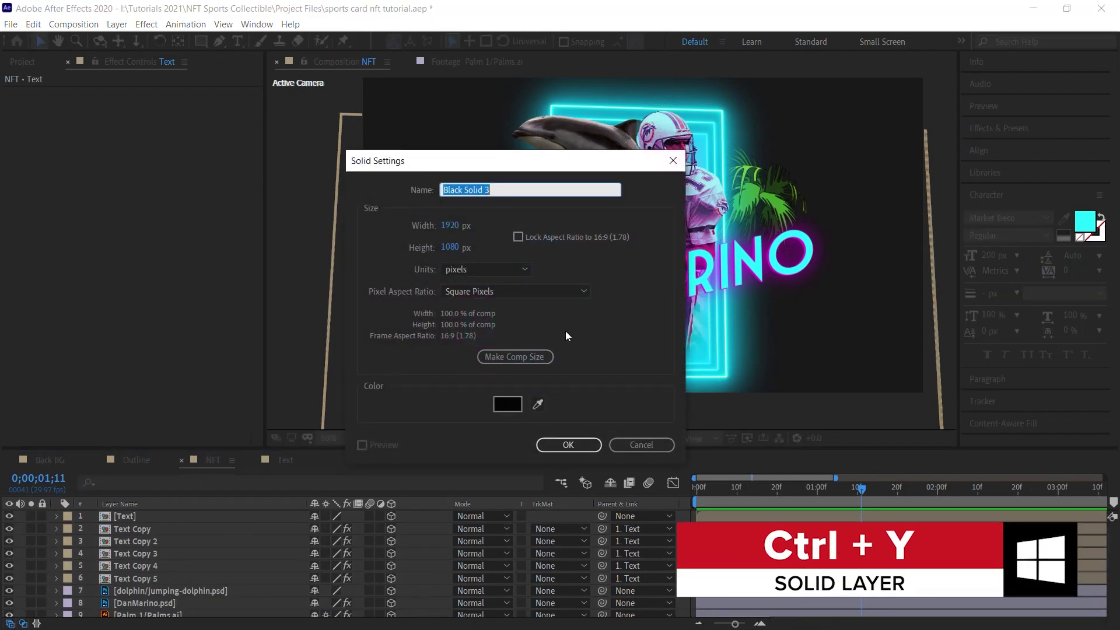
{"action": "left_click", "coordinate": [497, 356]}
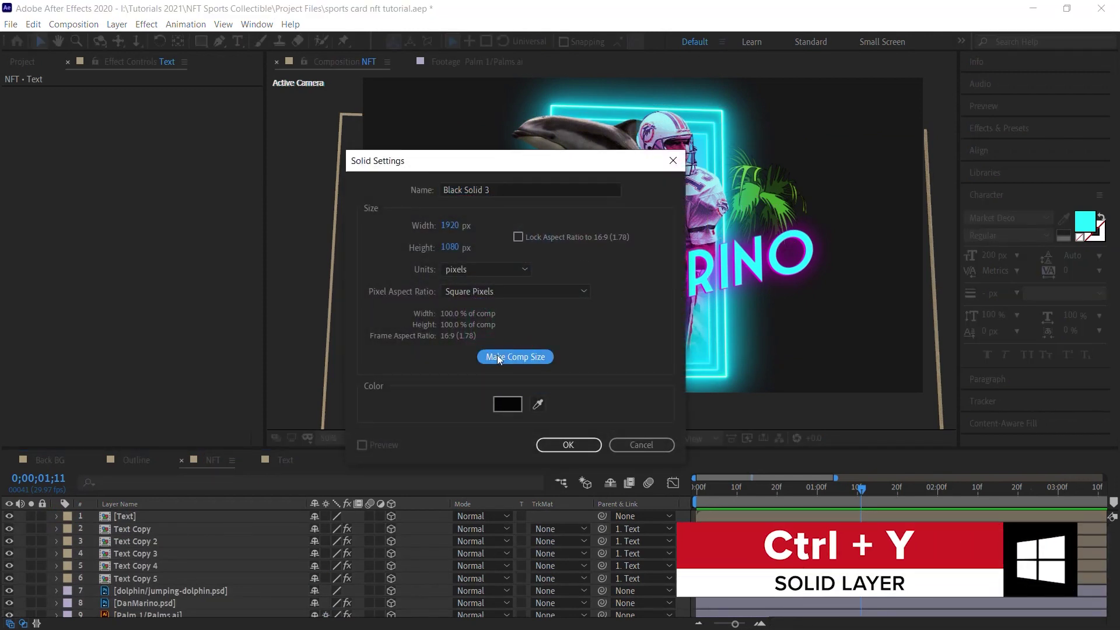
{"action": "left_click", "coordinate": [571, 445]}
{"action": "key", "text": "grave"}
{"action": "left_click_drag", "start_coordinate": [155, 119], "coordinate": [180, 327]}
{"action": "key", "text": "Return"}
{"action": "type", "text": "B"}
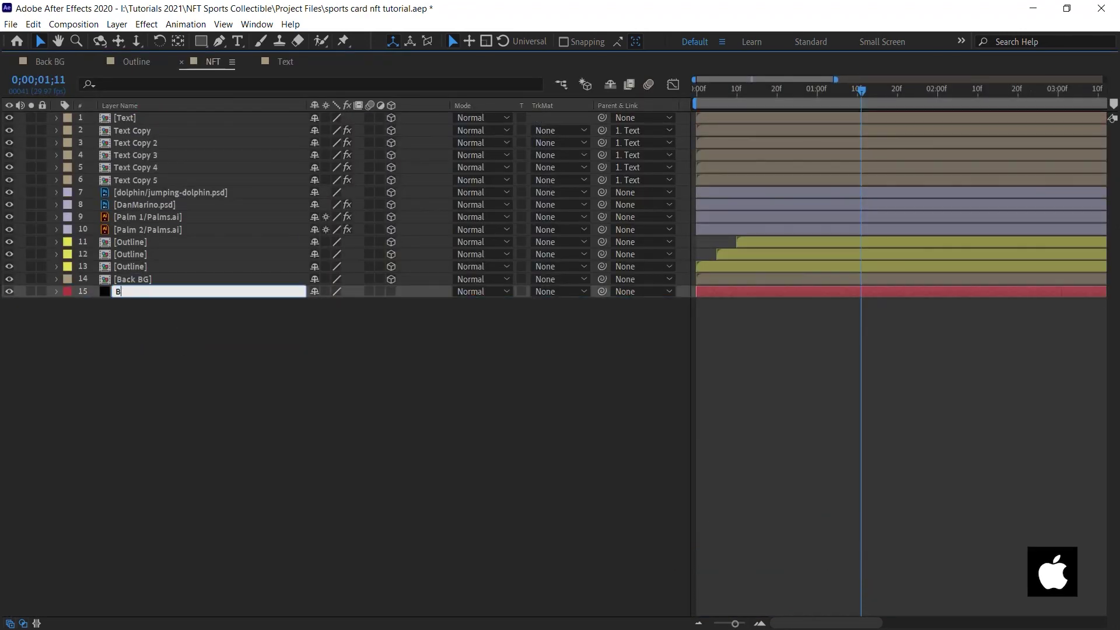
{"action": "type", "text": "G"}
{"action": "key", "text": "Return"}
{"action": "key", "text": "grave"}
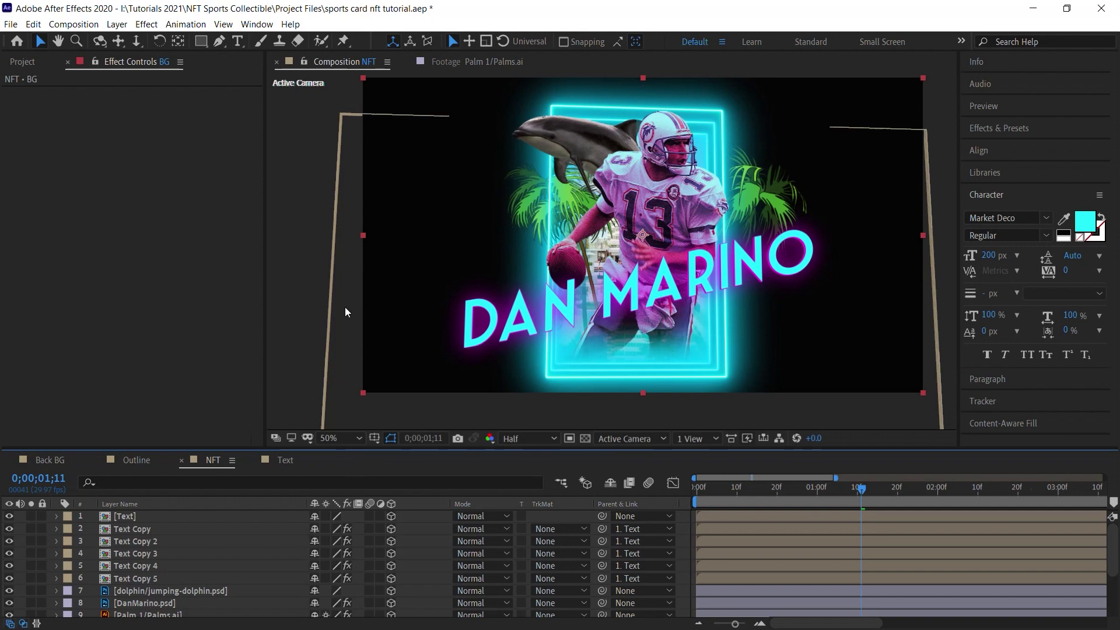
Step: Apply a Gradient Ramp effect to the BG layer and set its start color to a bright purple with hue 277
{"action": "left_click", "coordinate": [147, 24]}
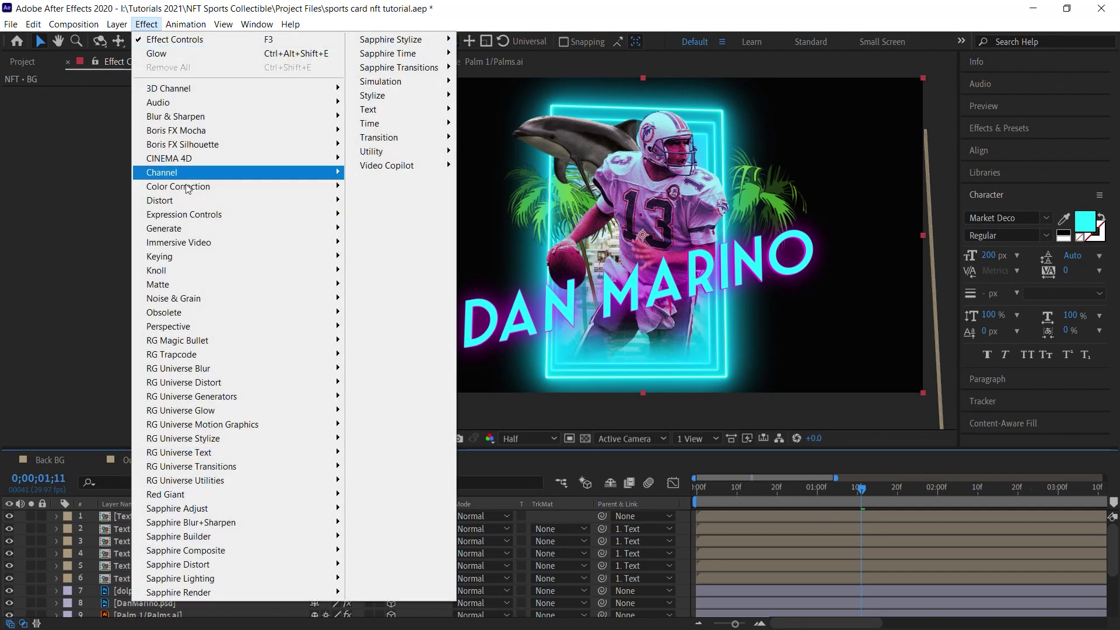
{"action": "mouse_move", "coordinate": [198, 228]}
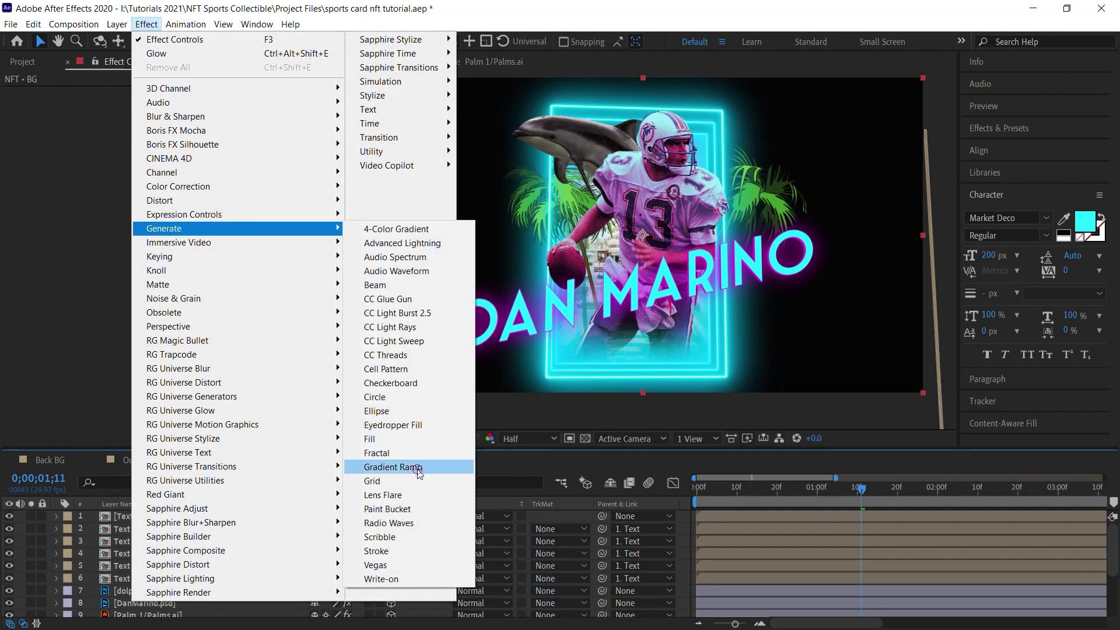
{"action": "left_click", "coordinate": [418, 469]}
{"action": "left_click", "coordinate": [152, 118]}
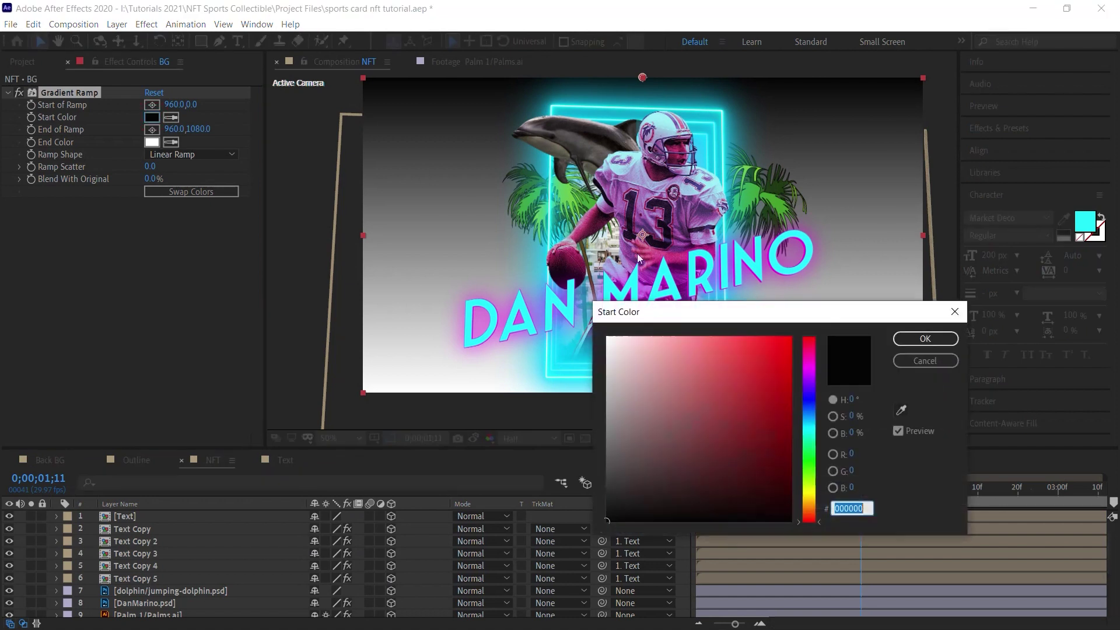
{"action": "left_click", "coordinate": [810, 382]}
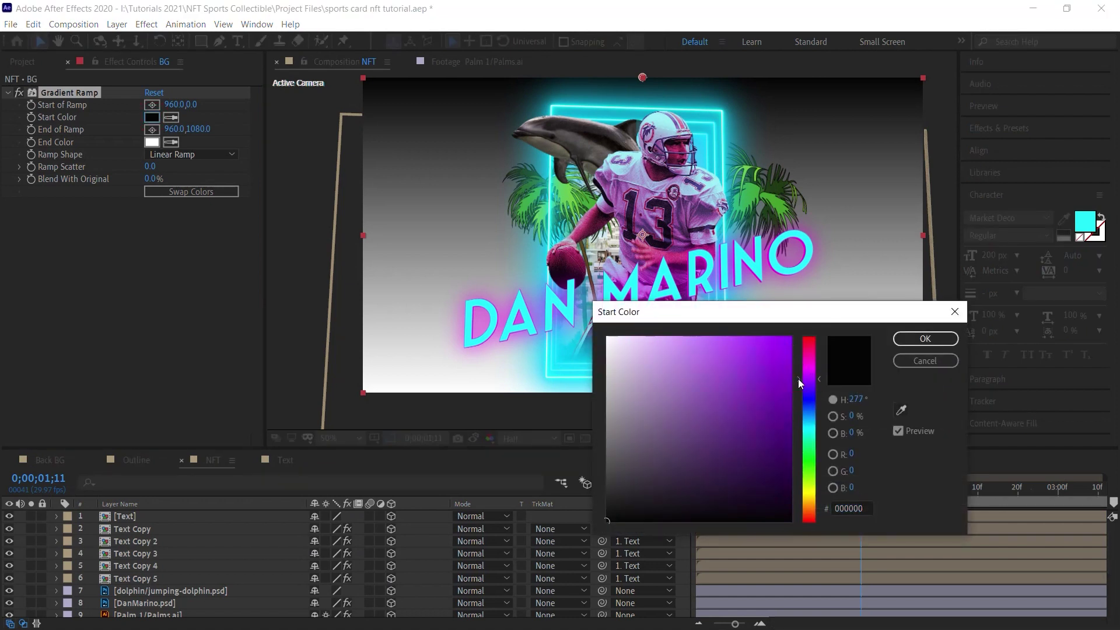
{"action": "left_click", "coordinate": [787, 347]}
{"action": "left_click", "coordinate": [925, 338]}
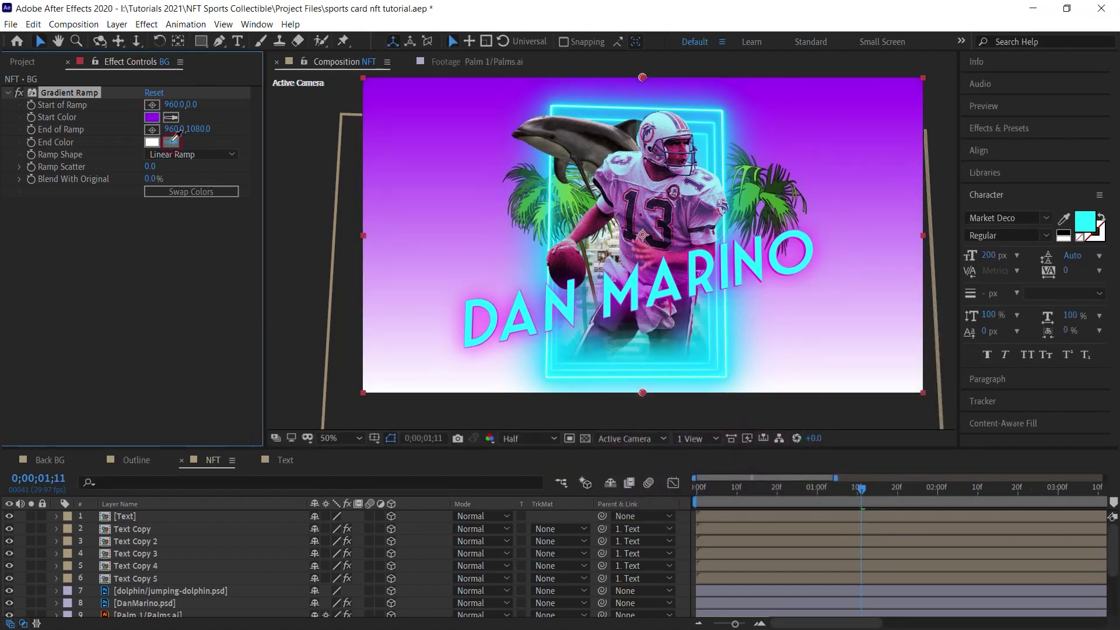
Step: Set the Gradient Ramp's end color to a very dark purple, 14021F
{"action": "left_click", "coordinate": [152, 118]}
{"action": "left_click", "coordinate": [152, 141]}
{"action": "left_click", "coordinate": [776, 498]}
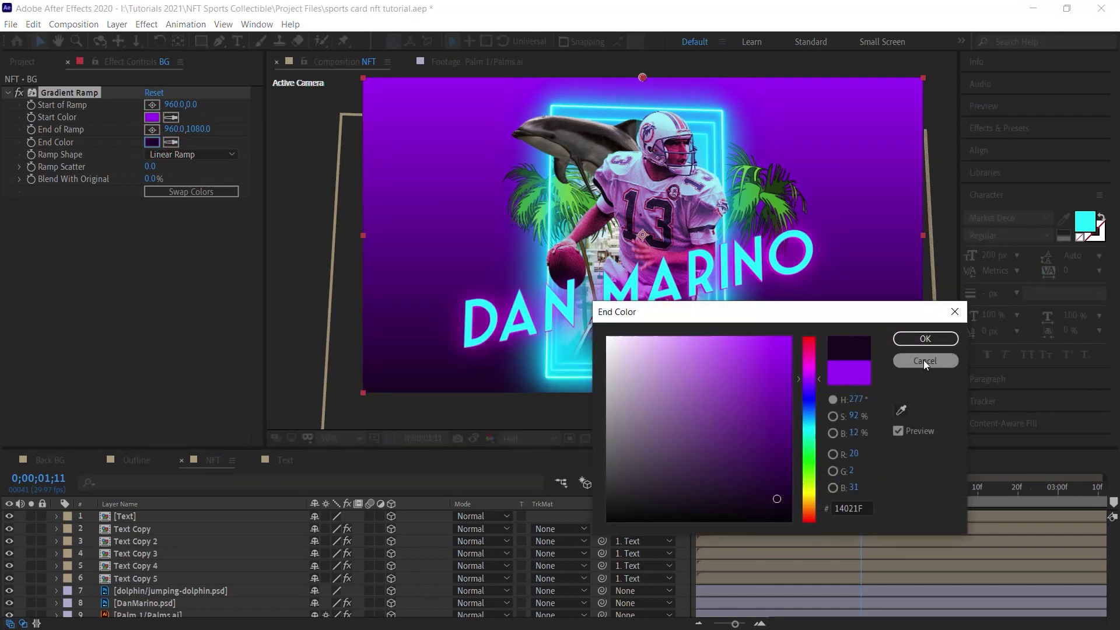
{"action": "left_click", "coordinate": [924, 339]}
Step: Change the gradient to a Radial Ramp, with its start at about 958, -16 and its end at about 1692, 644
{"action": "left_click", "coordinate": [193, 154]}
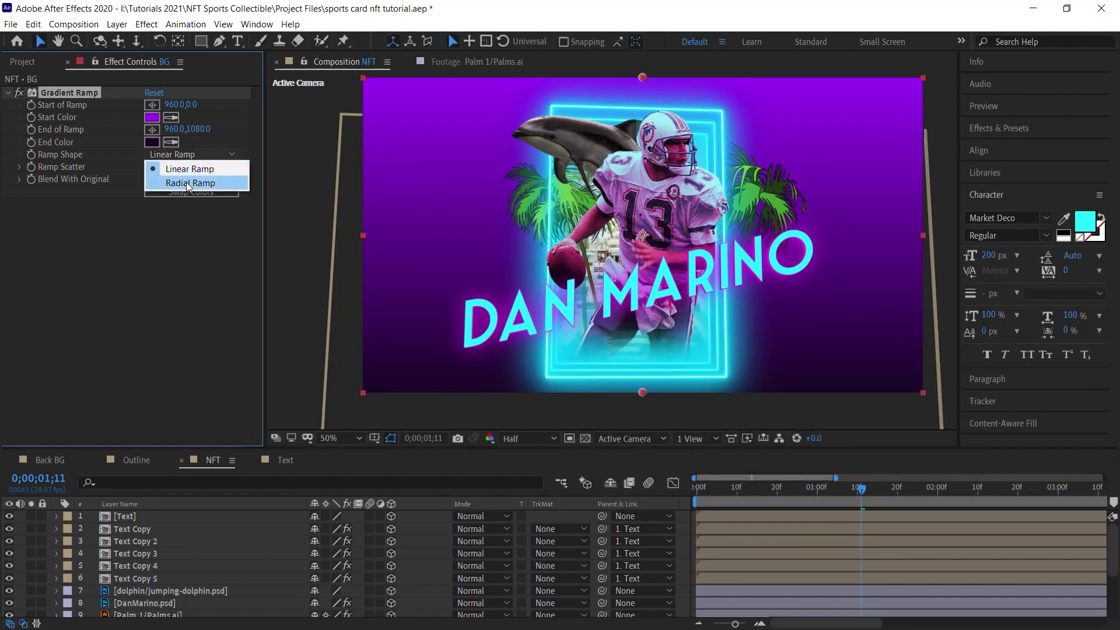
{"action": "left_click", "coordinate": [188, 183]}
{"action": "left_click_drag", "start_coordinate": [644, 397], "coordinate": [895, 304]}
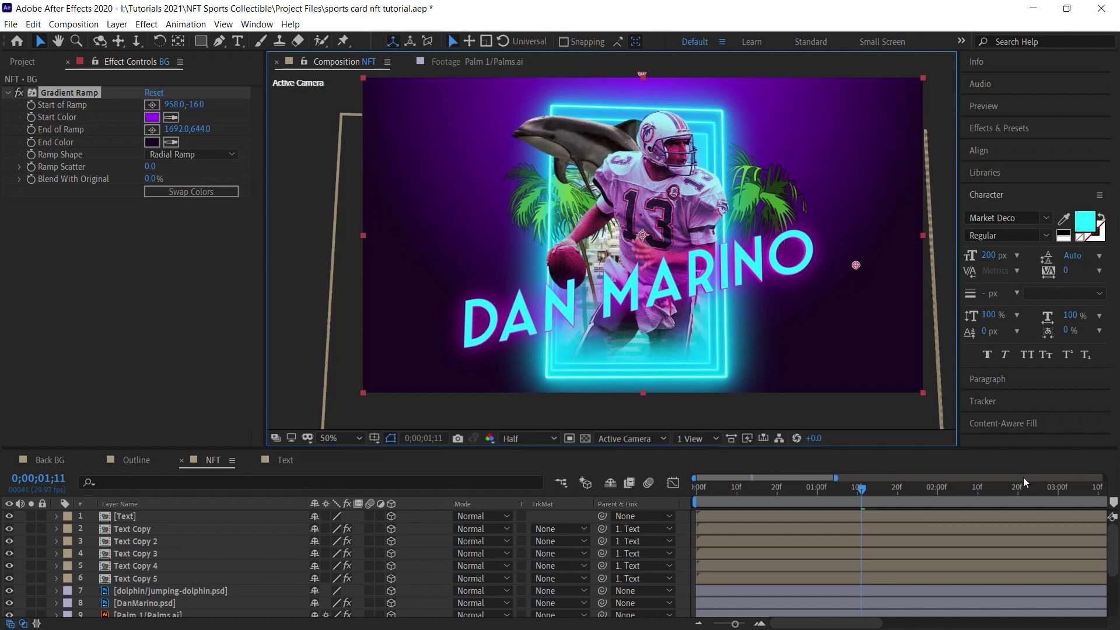
Step: Deselect all layers and create a new rectangle shape layer that fills the composition
{"action": "scroll", "coordinate": [303, 579], "scroll_direction": "down", "scroll_amount": 3}
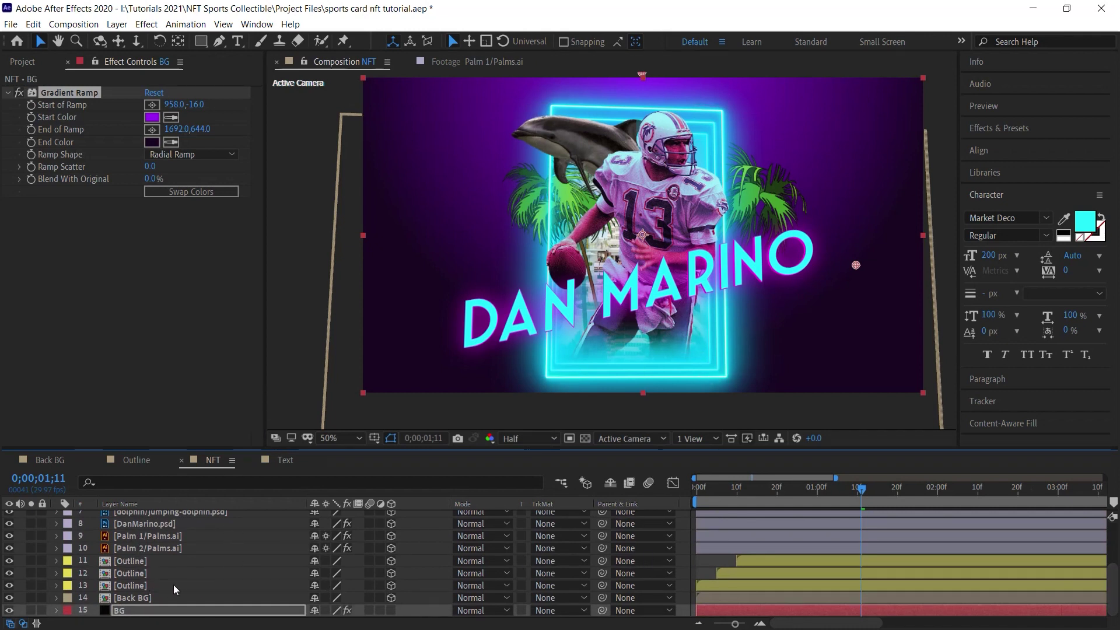
{"action": "key", "text": "ctrl+shift+a"}
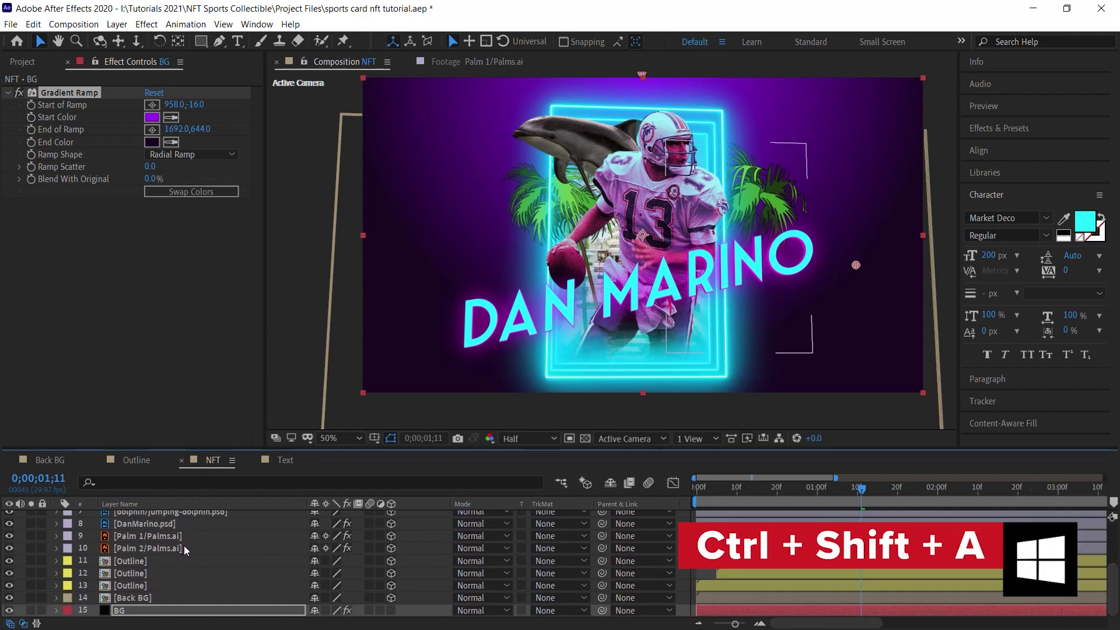
{"action": "key", "text": "grave"}
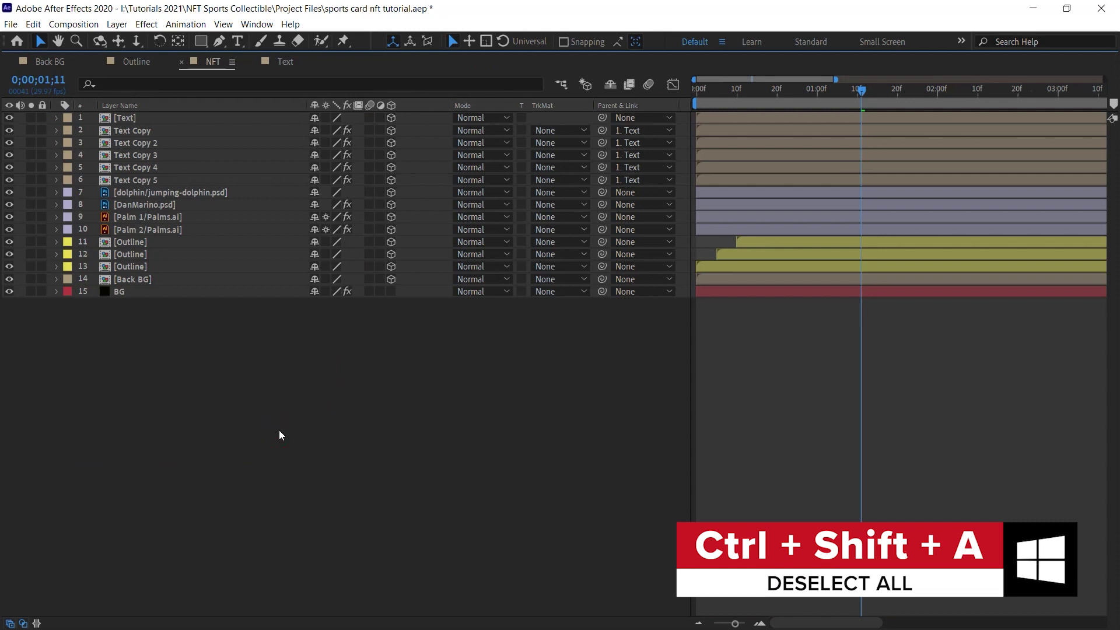
{"action": "key", "text": "grave"}
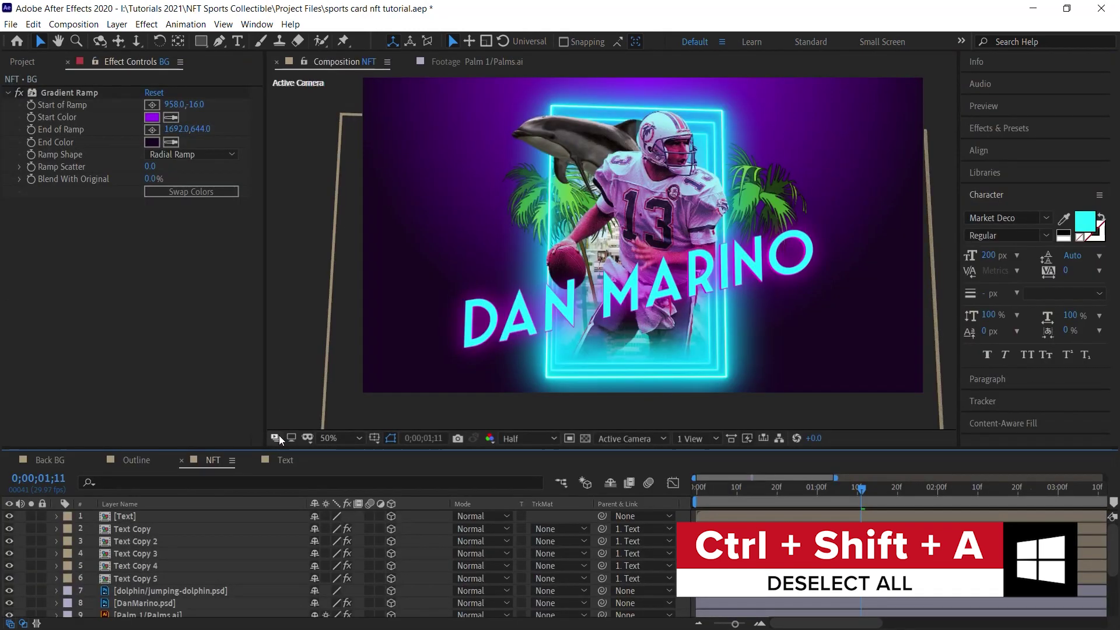
{"action": "left_click", "coordinate": [201, 42]}
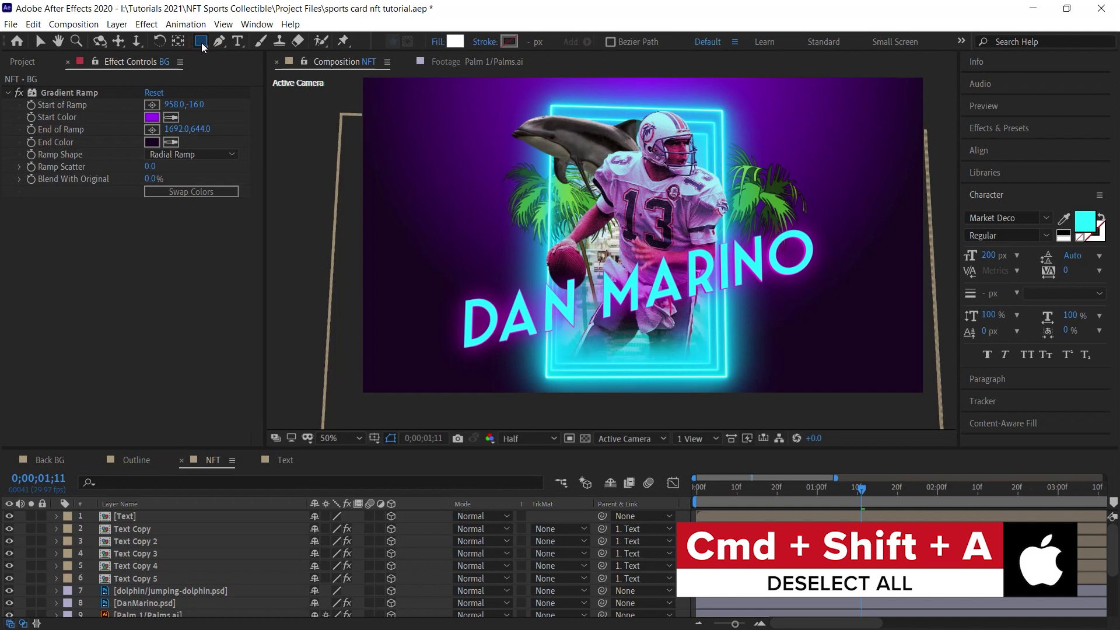
{"action": "double_click", "coordinate": [201, 42]}
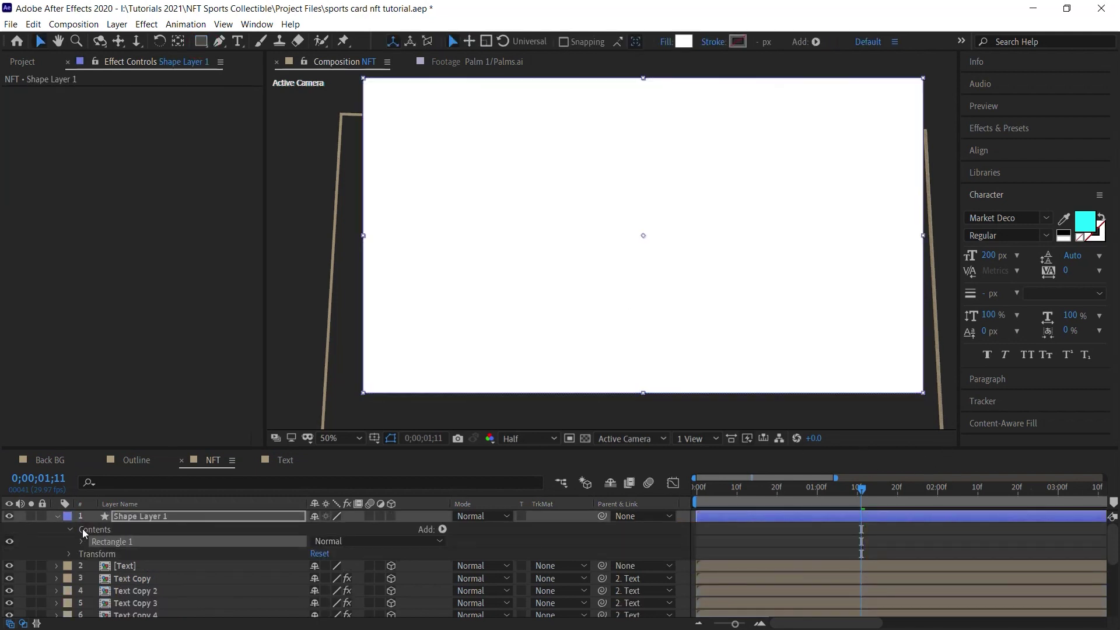
Step: Set the rectangle path's size to 1920 by 10 to turn it into a thin horizontal line
{"action": "left_click", "coordinate": [81, 541]}
{"action": "left_click", "coordinate": [134, 557]}
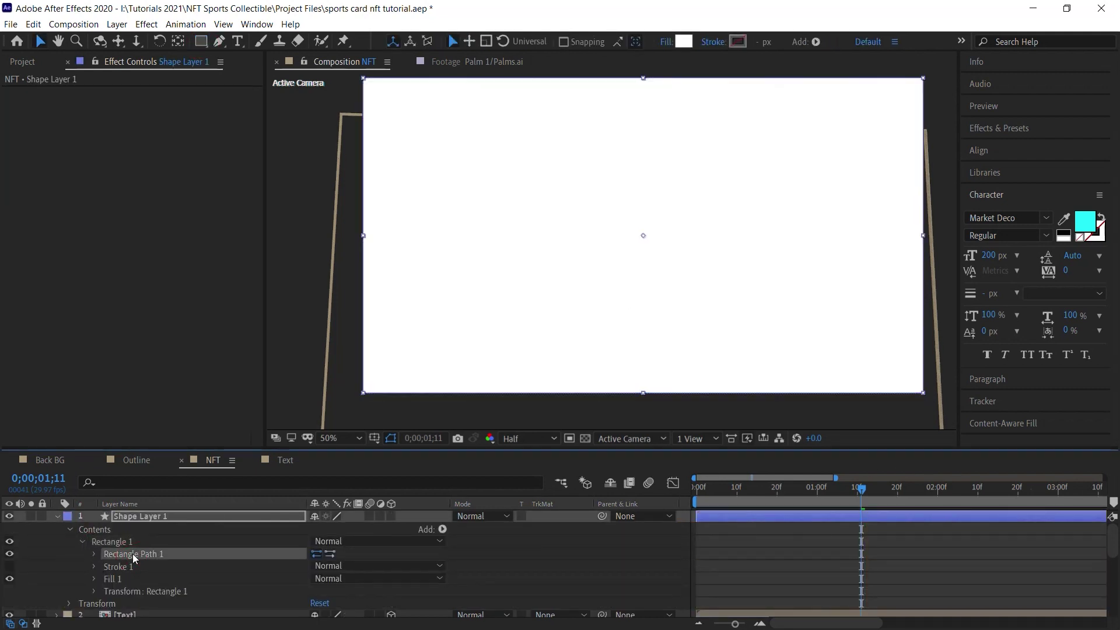
{"action": "left_click", "coordinate": [94, 554]}
{"action": "left_click", "coordinate": [361, 565]}
{"action": "type", "text": "10"}
{"action": "key", "text": "Return"}
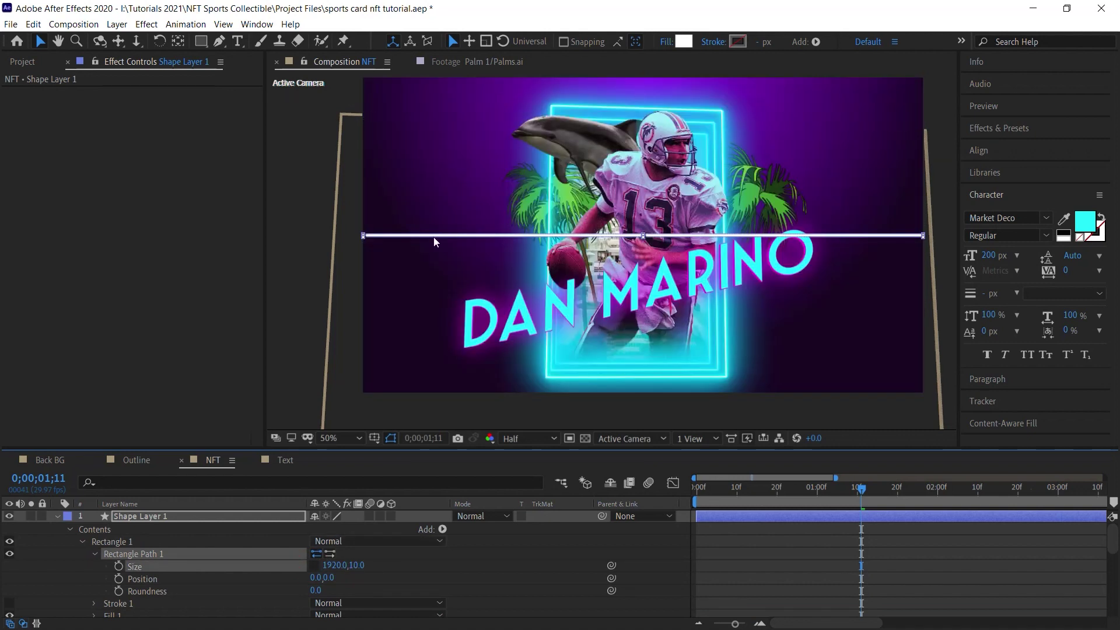
Step: Add a Repeater to Rectangle 1 and set its copies to 70
{"action": "left_click", "coordinate": [94, 554]}
{"action": "left_click", "coordinate": [123, 543]}
{"action": "left_click", "coordinate": [442, 528]}
{"action": "left_click", "coordinate": [408, 420]}
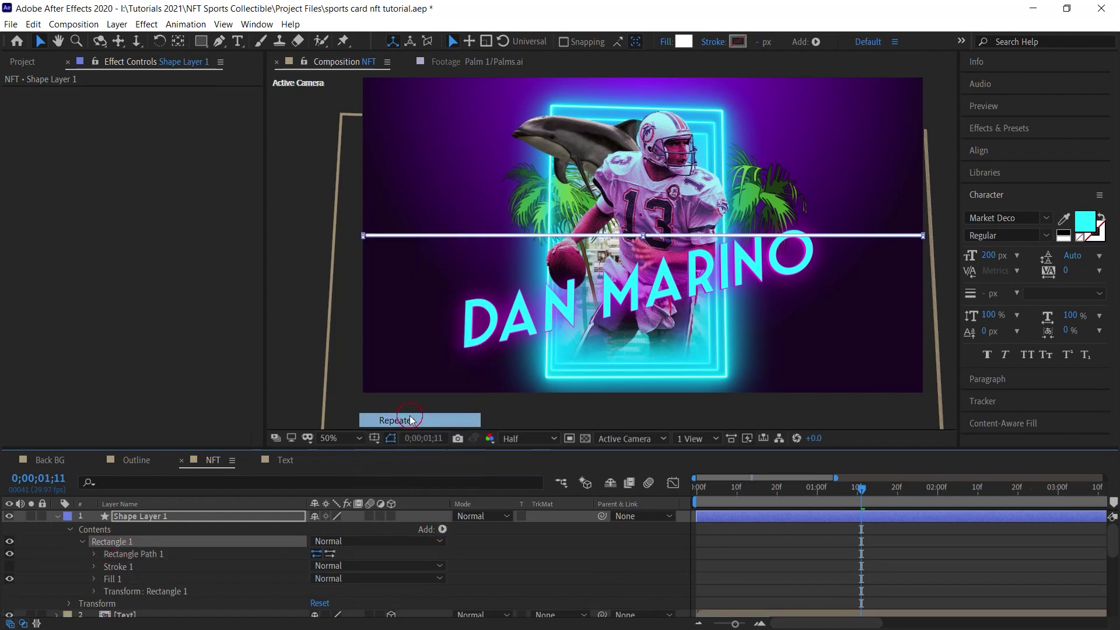
{"action": "left_click", "coordinate": [95, 591]}
{"action": "left_click", "coordinate": [316, 573]}
{"action": "type", "text": "70"}
{"action": "left_click", "coordinate": [144, 575]}
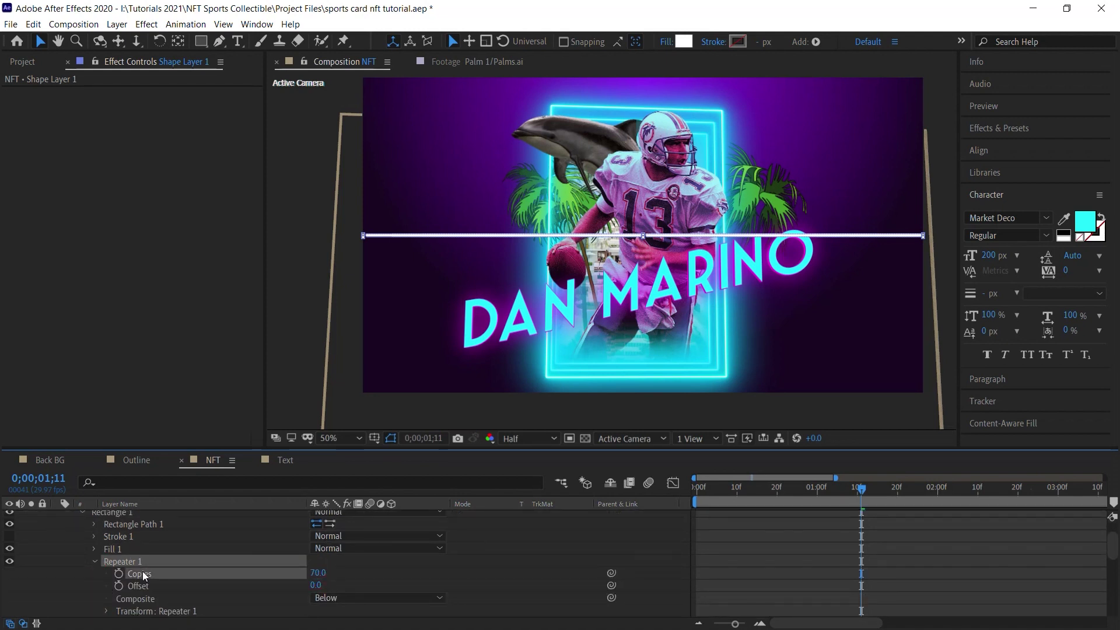
Step: Set the Repeater's transform position to 0, 20 so the copies stack vertically
{"action": "left_click", "coordinate": [152, 612]}
{"action": "left_click", "coordinate": [107, 611]}
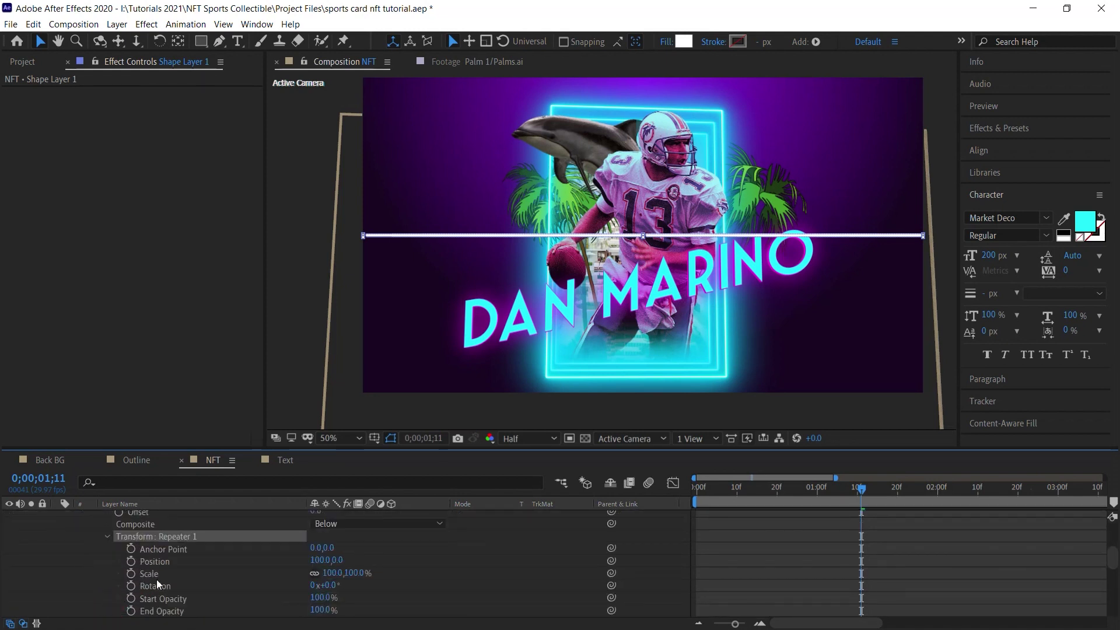
{"action": "left_click", "coordinate": [155, 560]}
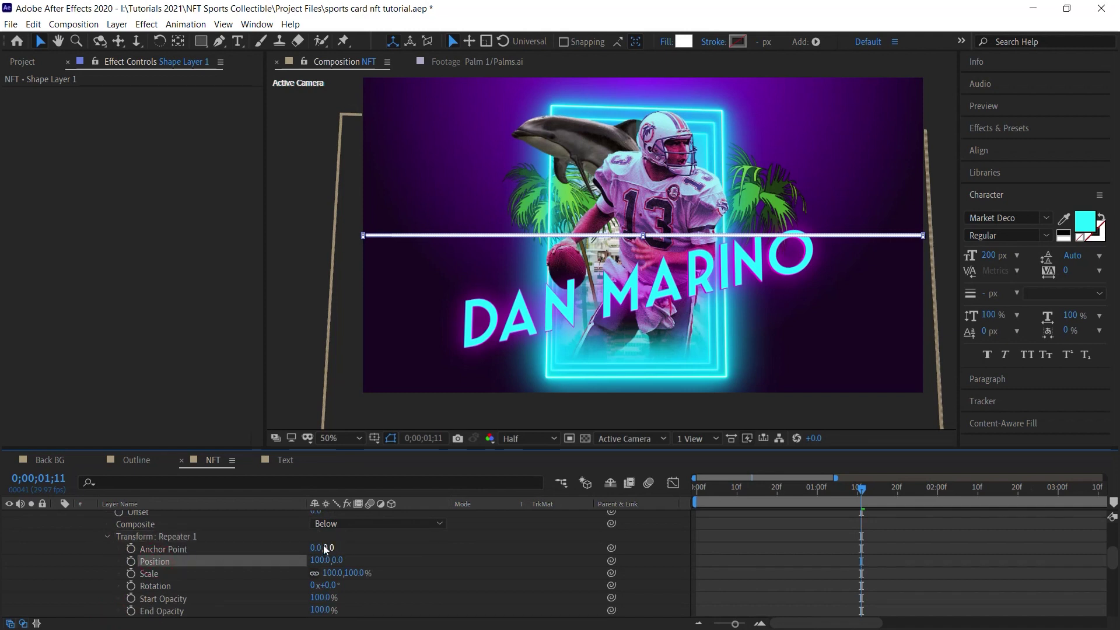
{"action": "left_click", "coordinate": [318, 560]}
{"action": "type", "text": "0"}
{"action": "key", "text": "Return"}
{"action": "left_click", "coordinate": [330, 560]}
{"action": "type", "text": "20"}
{"action": "key", "text": "Return"}
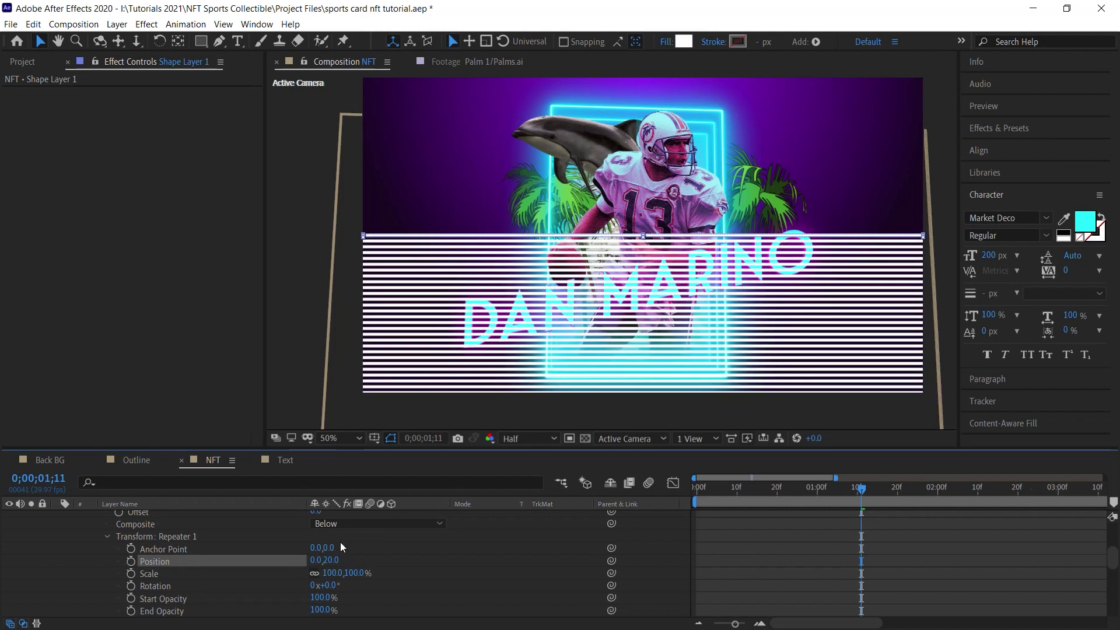
Step: Set the shape layer's position to 960, 10 so the stripes cover the whole frame
{"action": "scroll", "coordinate": [1109, 555], "scroll_direction": "up", "scroll_amount": 5}
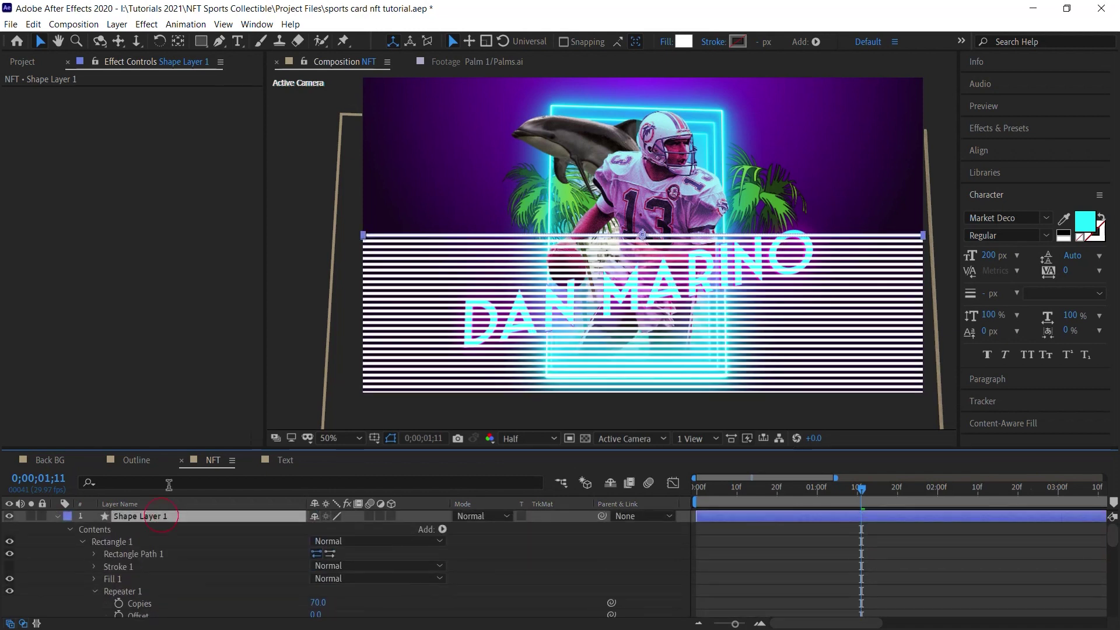
{"action": "key", "text": "p"}
{"action": "mouse_move", "coordinate": [344, 527]}
{"action": "left_mouse_down"}
{"action": "mouse_move", "coordinate": [307, 522]}
{"action": "mouse_move", "coordinate": [352, 528]}
{"action": "left_mouse_up"}
{"action": "left_click", "coordinate": [342, 528]}
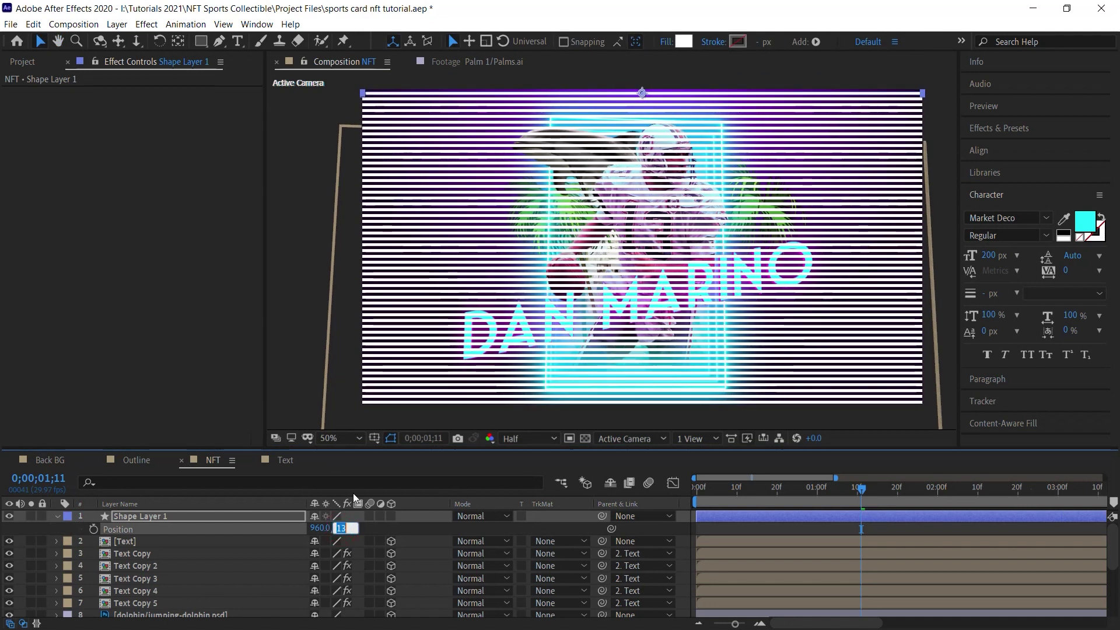
{"action": "type", "text": "10"}
{"action": "key", "text": "Return"}
{"action": "left_click", "coordinate": [354, 497]}
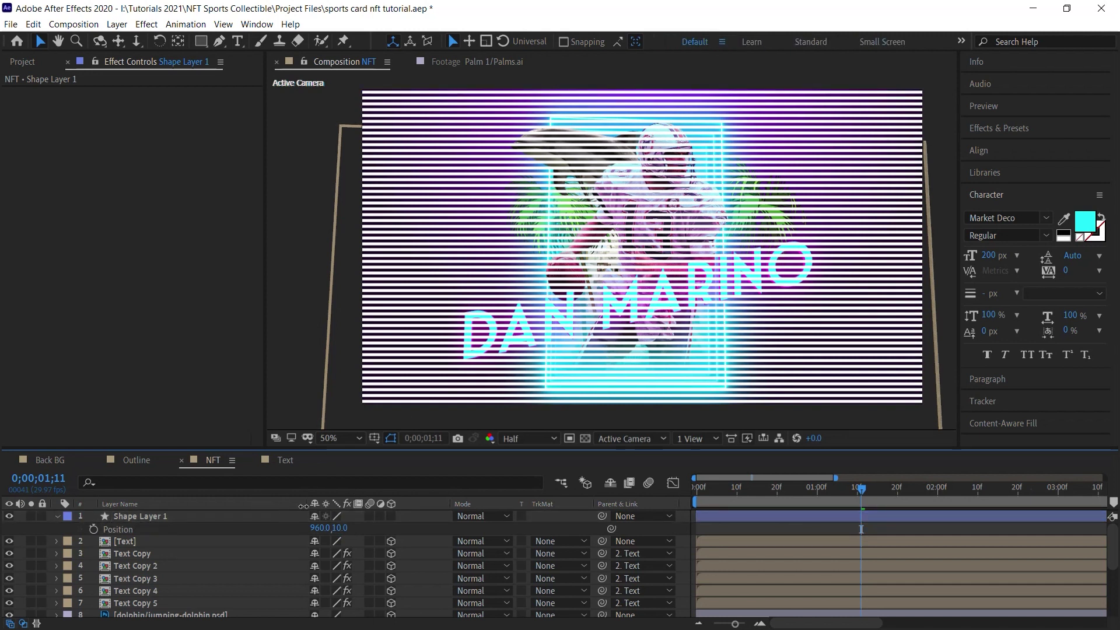
Step: Rename the shape layer Lines and move it directly above the BG layer
{"action": "left_click", "coordinate": [172, 519]}
{"action": "key", "text": "Return"}
{"action": "type", "text": "Lines"}
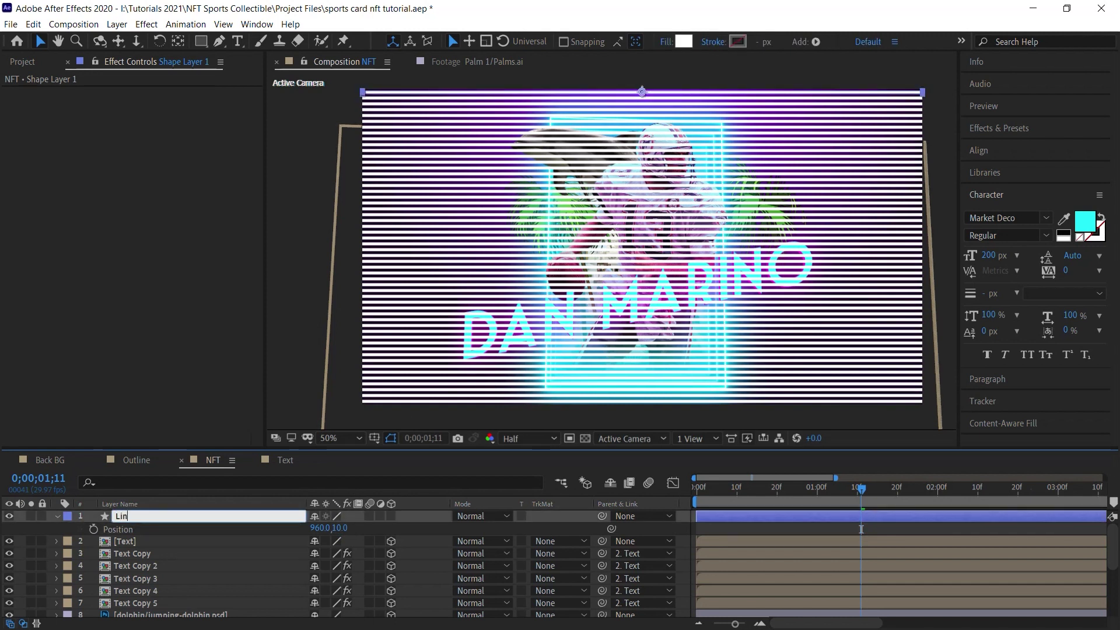
{"action": "key", "text": "Return"}
{"action": "key", "text": "grave"}
{"action": "left_click_drag", "start_coordinate": [138, 122], "coordinate": [154, 321]}
{"action": "key", "text": "grave"}
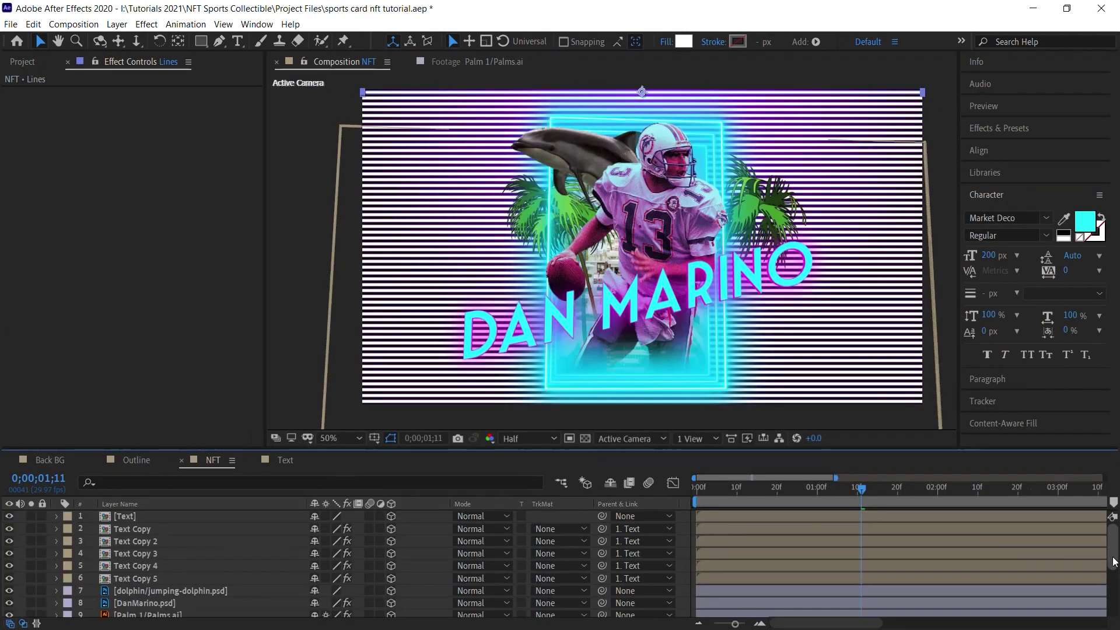
Step: Set the Lines layer's opacity to 7%
{"action": "scroll", "coordinate": [1054, 609], "scroll_direction": "down", "scroll_amount": 3}
{"action": "key", "text": "t"}
{"action": "left_click", "coordinate": [321, 597]}
{"action": "type", "text": "7"}
{"action": "key", "text": "Return"}
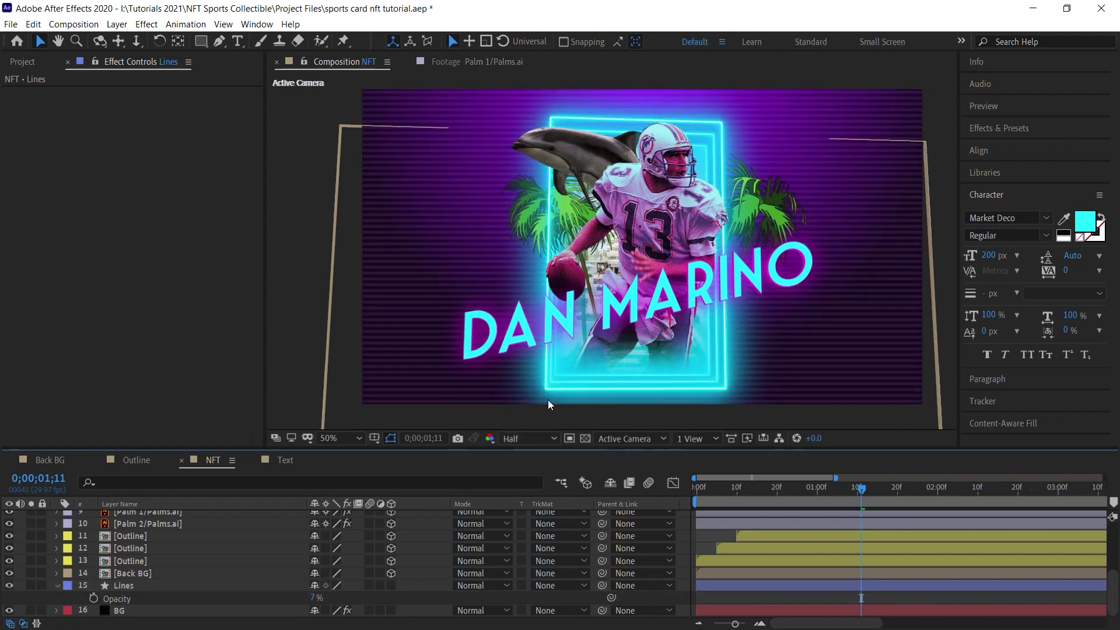
Step: Open the Dirt 6.jpg image from the project's assets and examine its texture
{"action": "left_click", "coordinate": [37, 63]}
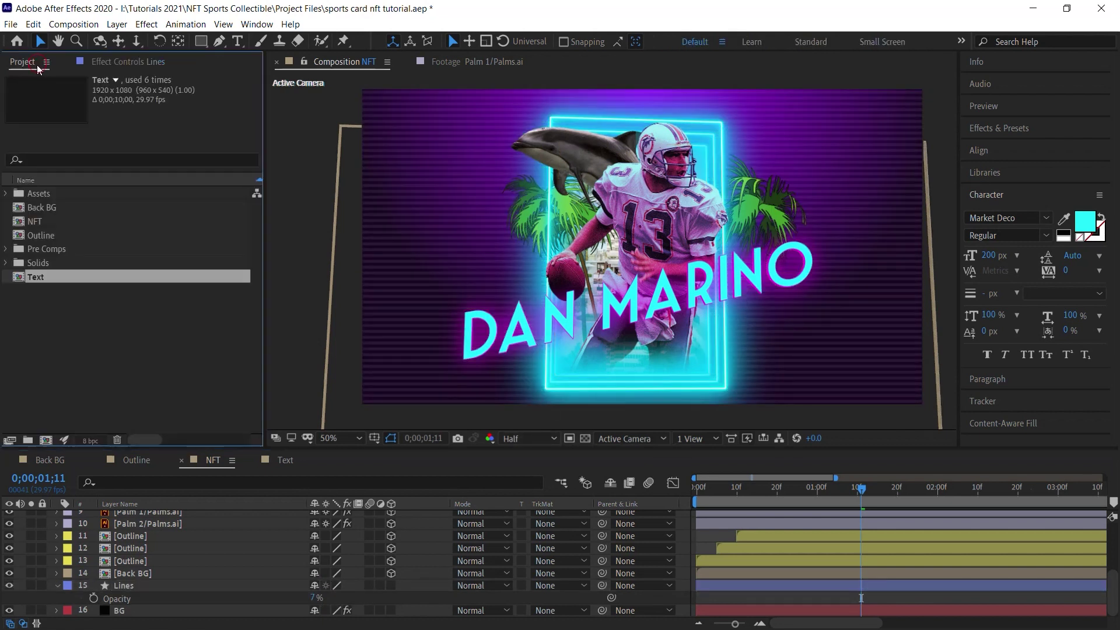
{"action": "left_click", "coordinate": [7, 194]}
{"action": "double_click", "coordinate": [82, 236]}
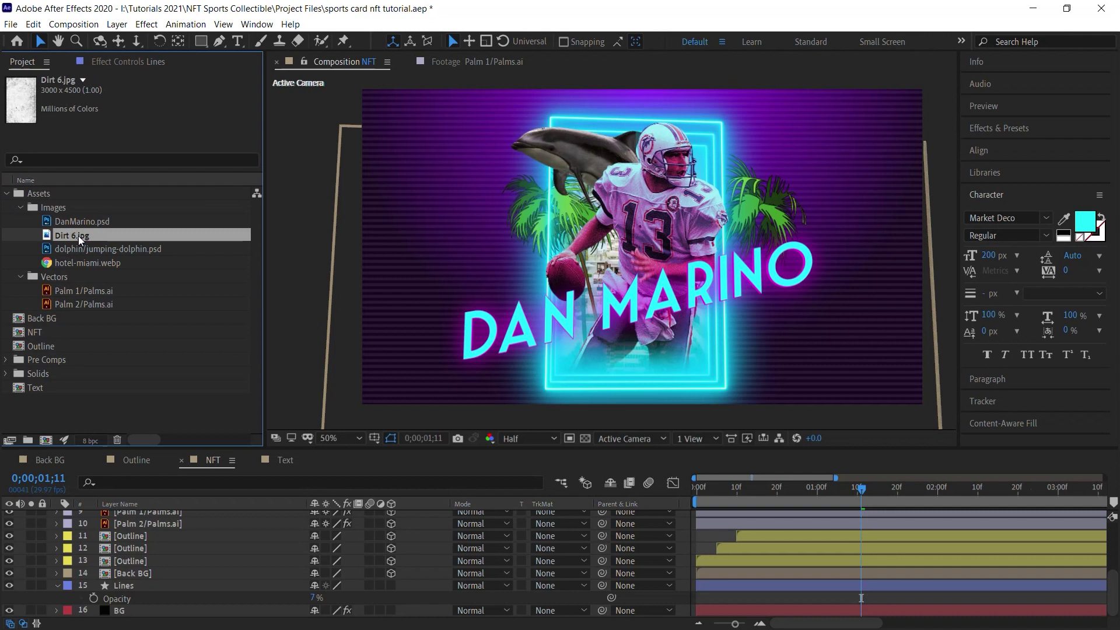
{"action": "key", "text": "comma"}
{"action": "key", "text": "comma"}
{"action": "key", "text": "comma"}
{"action": "key", "text": "comma"}
{"action": "key", "text": "comma"}
{"action": "key", "text": "comma"}
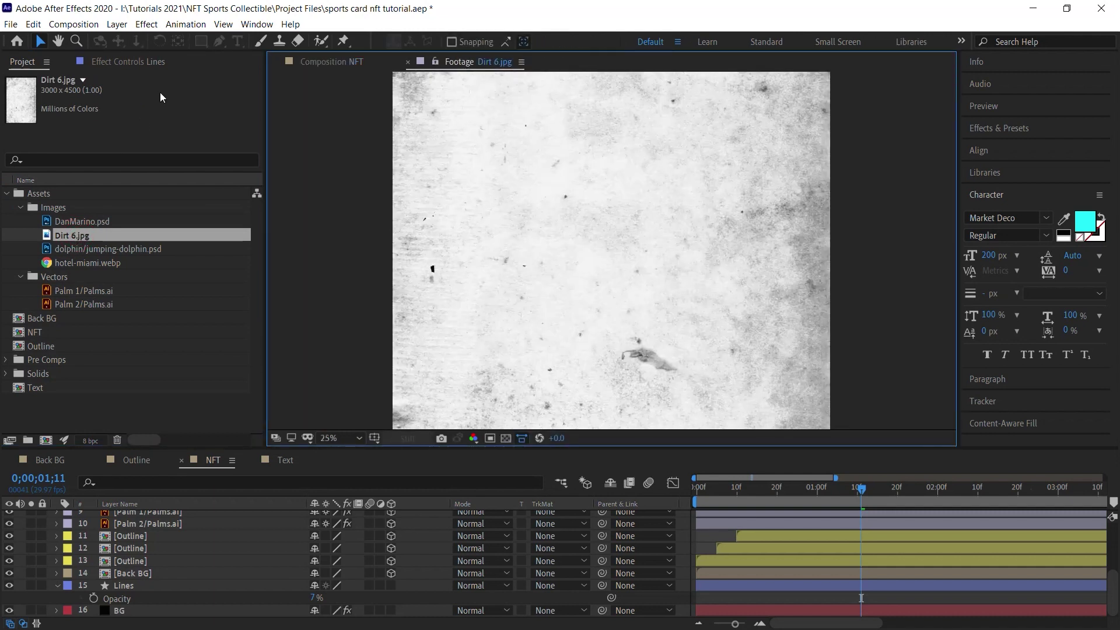
{"action": "key", "text": "period"}
{"action": "key", "text": "period"}
Step: Add Dirt 6.jpg to the NFT composition between Back BG and Lines, and scale it to 72%
{"action": "left_click_drag", "start_coordinate": [134, 235], "coordinate": [172, 578]}
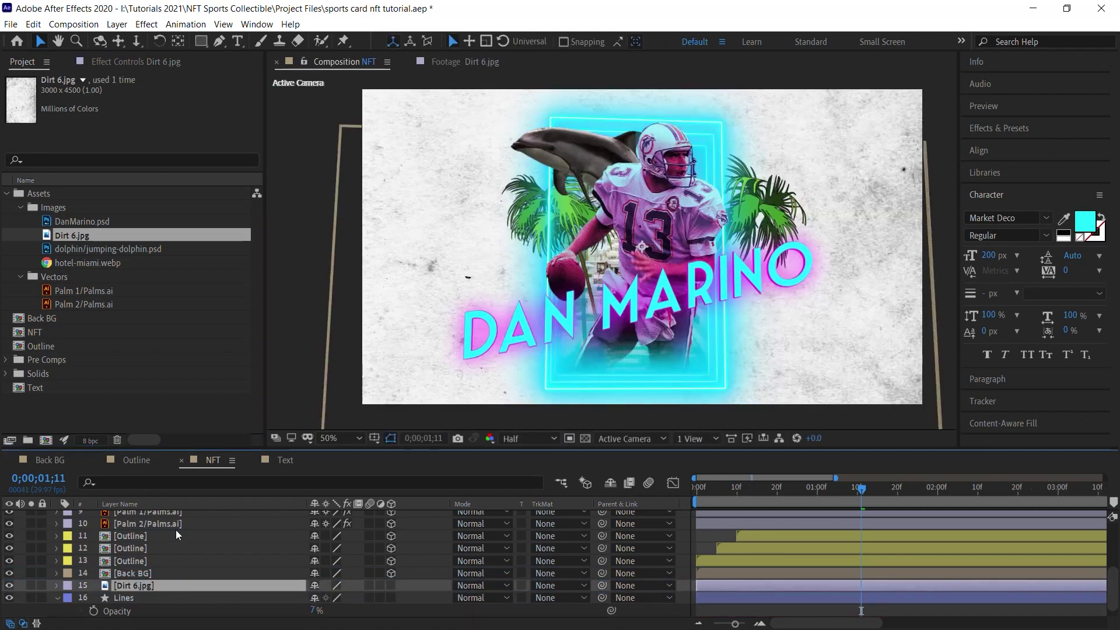
{"action": "key", "text": "s"}
{"action": "left_click", "coordinate": [333, 598]}
{"action": "type", "text": "50.0,50.0"}
{"action": "key", "text": "Return"}
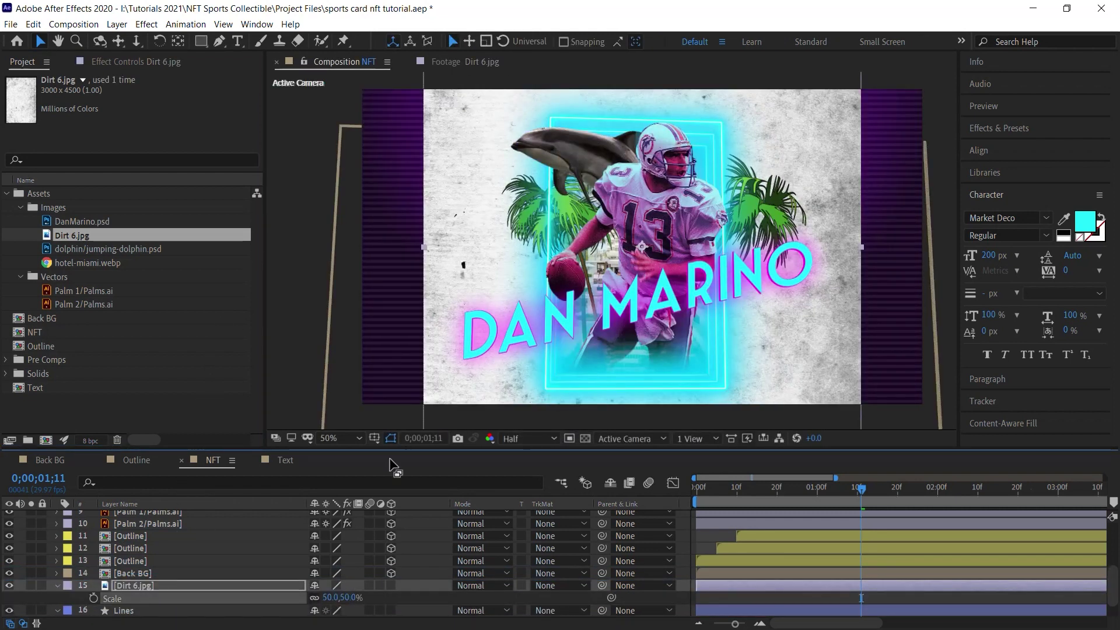
{"action": "left_click_drag", "start_coordinate": [333, 600], "coordinate": [348, 597]}
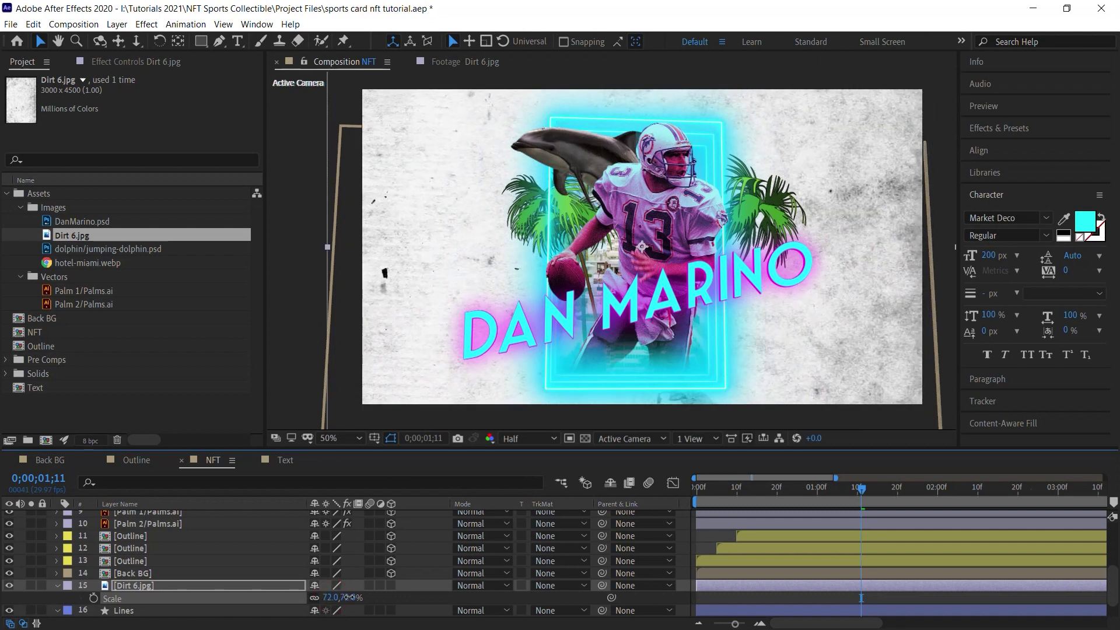
Step: Apply Black & White and Levels effects to the Dirt 6.jpg layer, with Input Black 219 and Input White 228
{"action": "left_click", "coordinate": [145, 24]}
{"action": "mouse_move", "coordinate": [210, 186]}
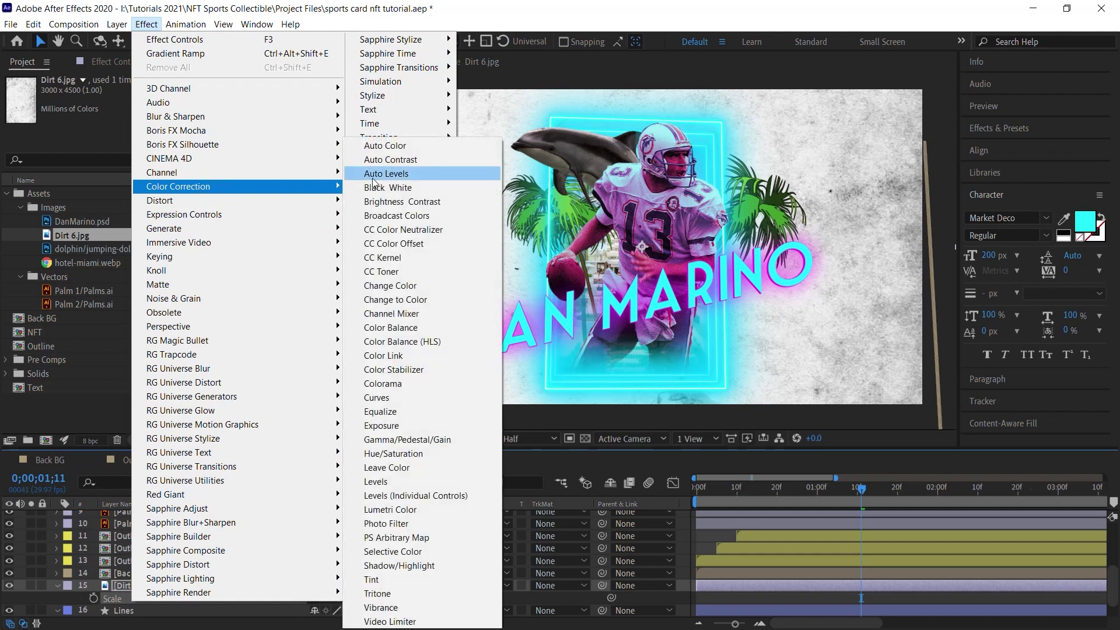
{"action": "left_click", "coordinate": [384, 187]}
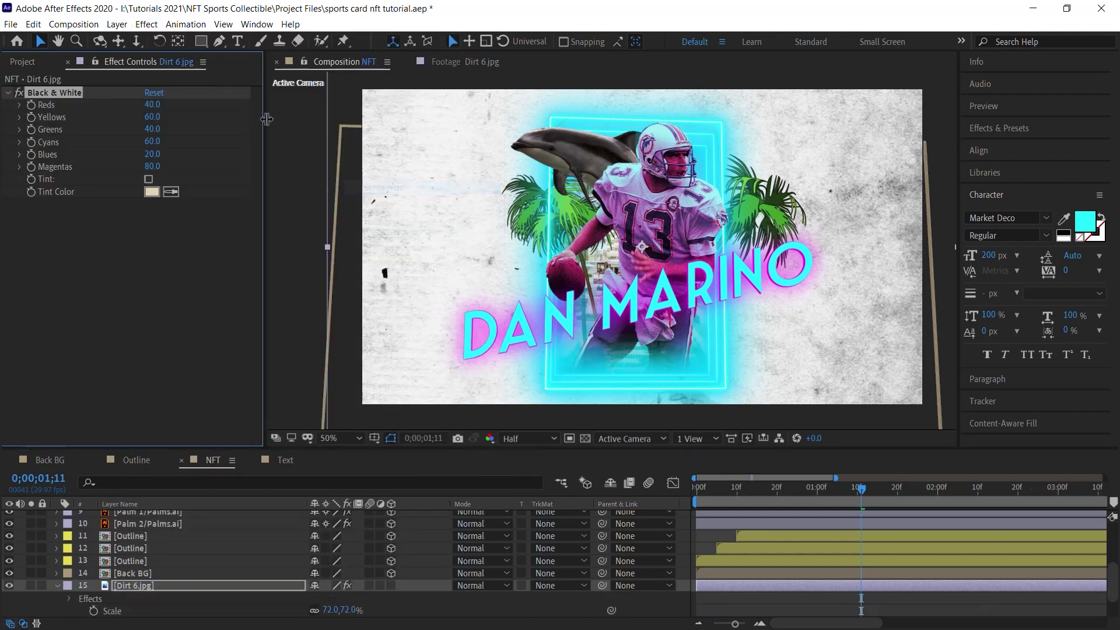
{"action": "left_click", "coordinate": [145, 24]}
{"action": "mouse_move", "coordinate": [231, 191]}
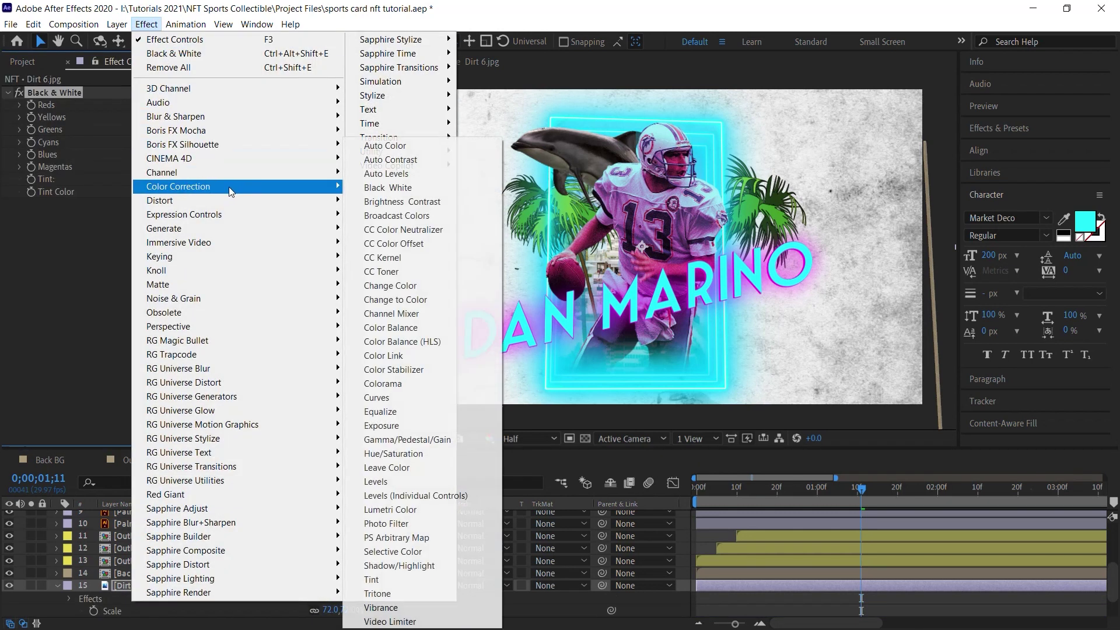
{"action": "left_click", "coordinate": [377, 481]}
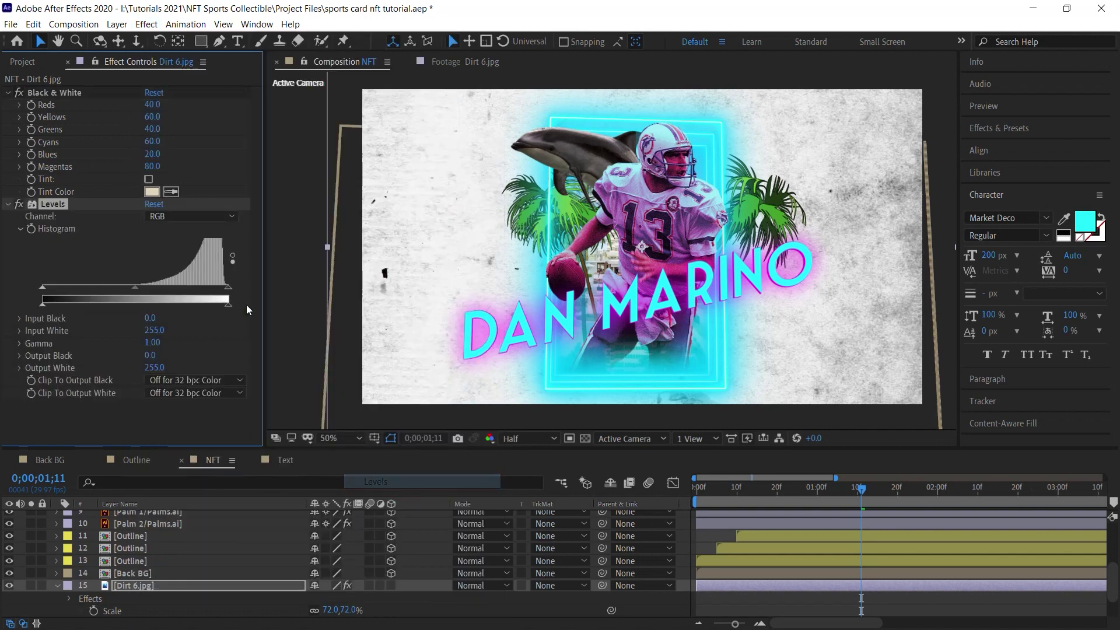
{"action": "left_click_drag", "start_coordinate": [44, 286], "coordinate": [212, 291]}
{"action": "left_click_drag", "start_coordinate": [210, 293], "coordinate": [209, 293]}
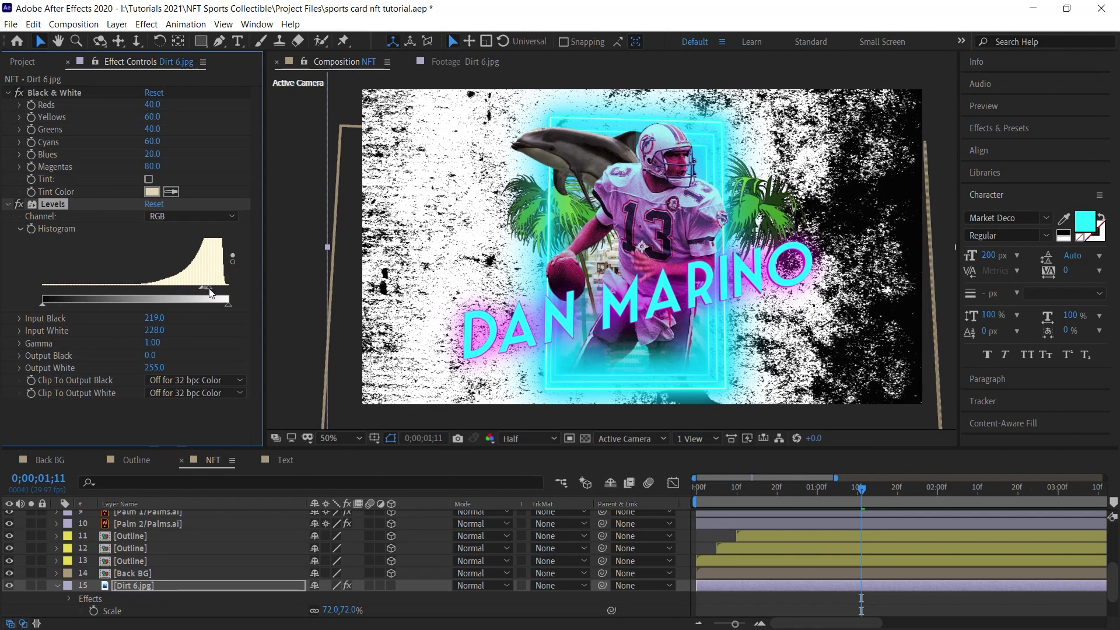
Step: Rotate the Dirt 6.jpg layer by 90° and set its scale to 50%
{"action": "left_click", "coordinate": [164, 587]}
{"action": "key", "text": "r"}
{"action": "left_click", "coordinate": [327, 597]}
{"action": "type", "text": "90"}
{"action": "key", "text": "Return"}
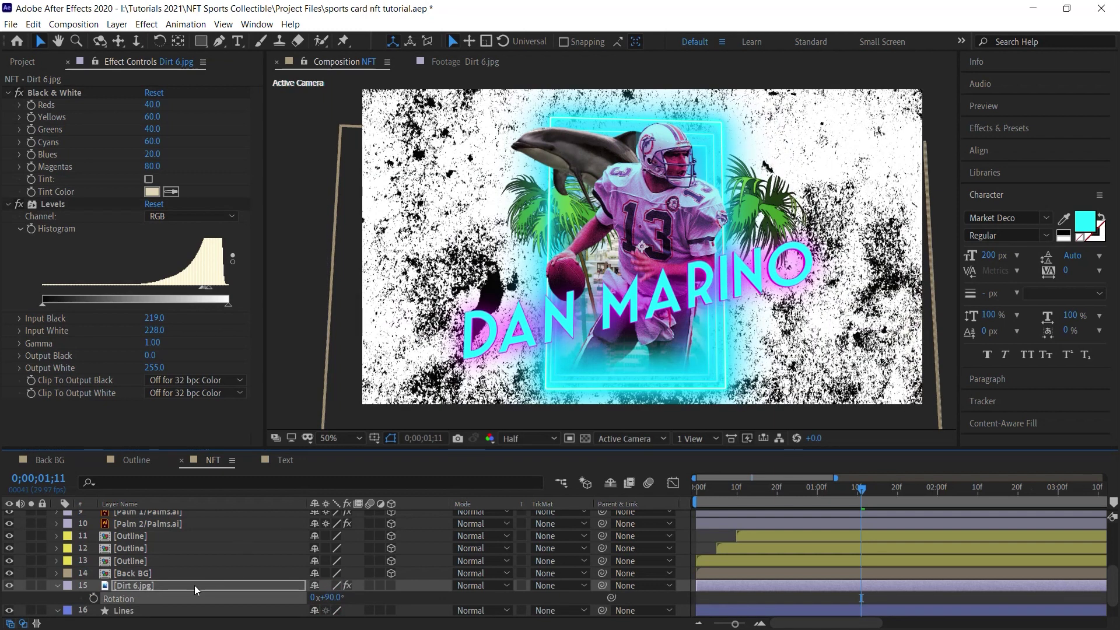
{"action": "left_click", "coordinate": [194, 585]}
{"action": "key", "text": "s"}
{"action": "left_click", "coordinate": [330, 597]}
{"action": "type", "text": "50"}
{"action": "key", "text": "Return"}
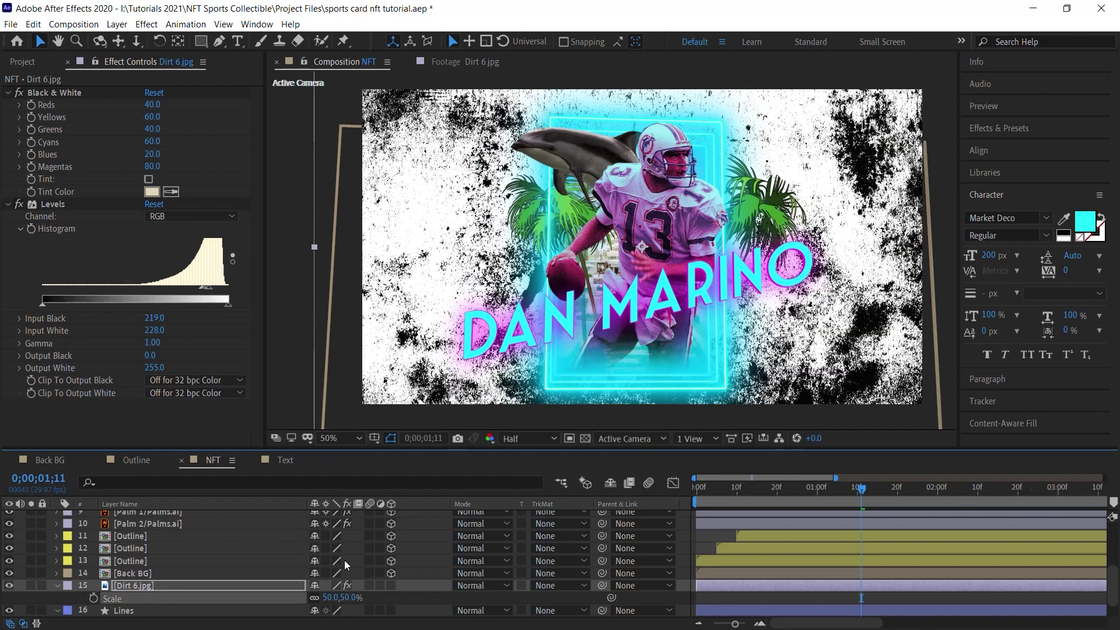
Step: Apply an Invert effect to the Dirt 6.jpg layer
{"action": "left_click", "coordinate": [146, 24]}
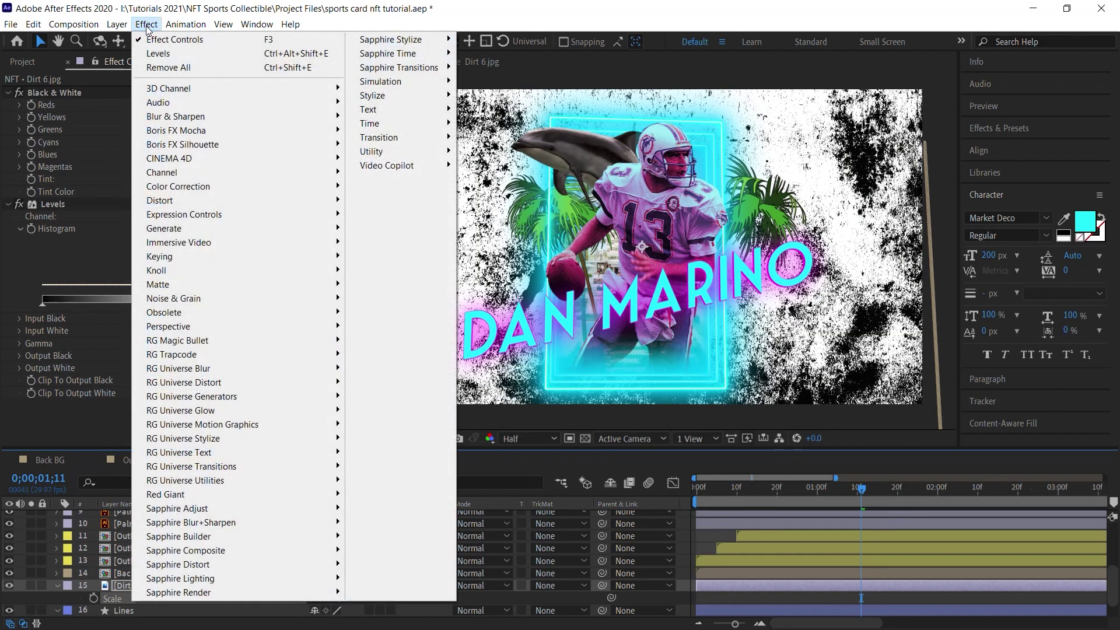
{"action": "mouse_move", "coordinate": [227, 177]}
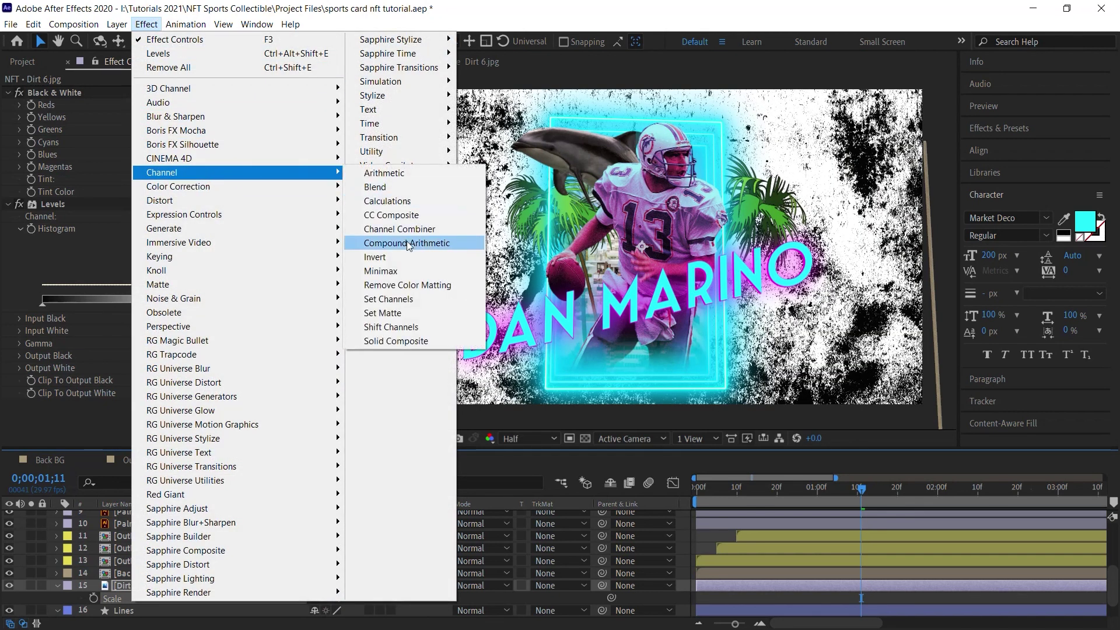
{"action": "left_click", "coordinate": [390, 256]}
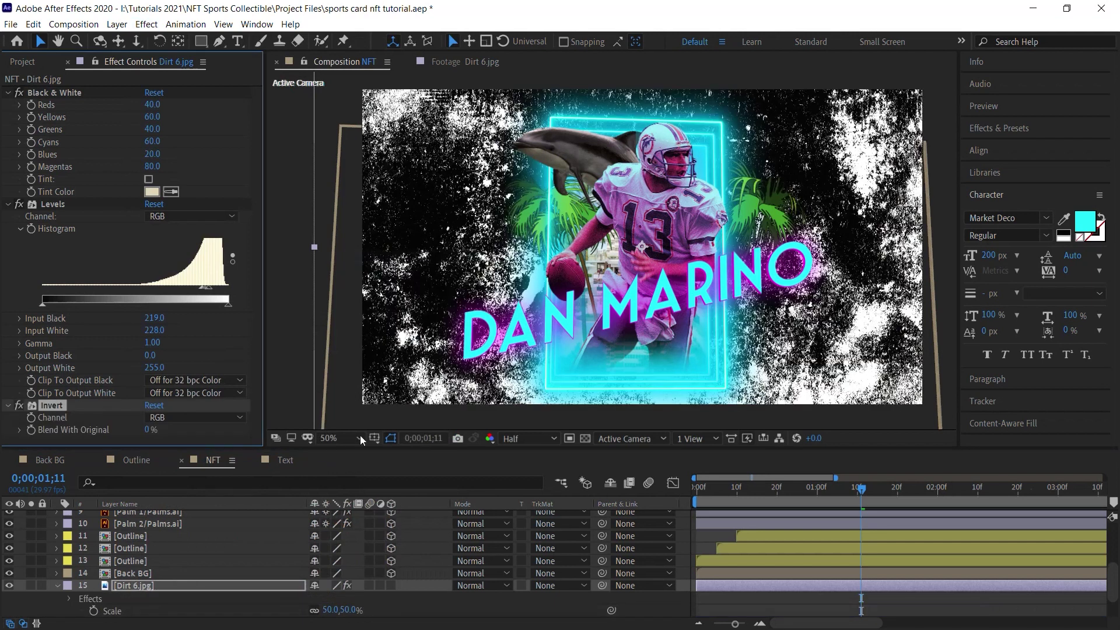
Step: Set the Dirt 6.jpg layer's blending mode to Add and rename the layer Grunge
{"action": "left_click", "coordinate": [480, 585]}
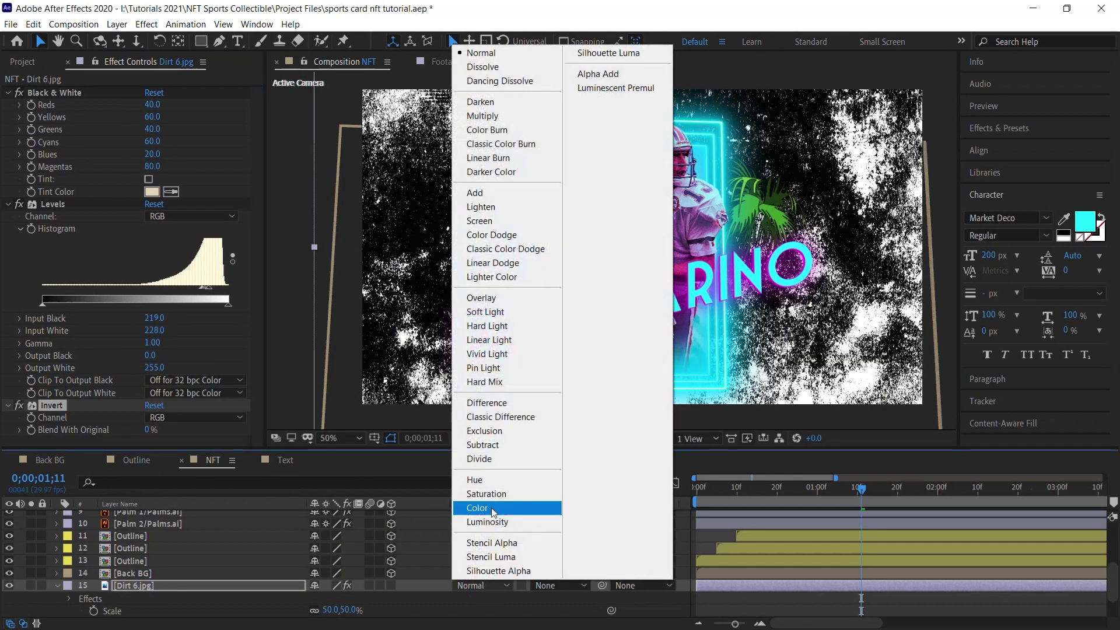
{"action": "left_click", "coordinate": [536, 194]}
{"action": "left_click", "coordinate": [155, 585]}
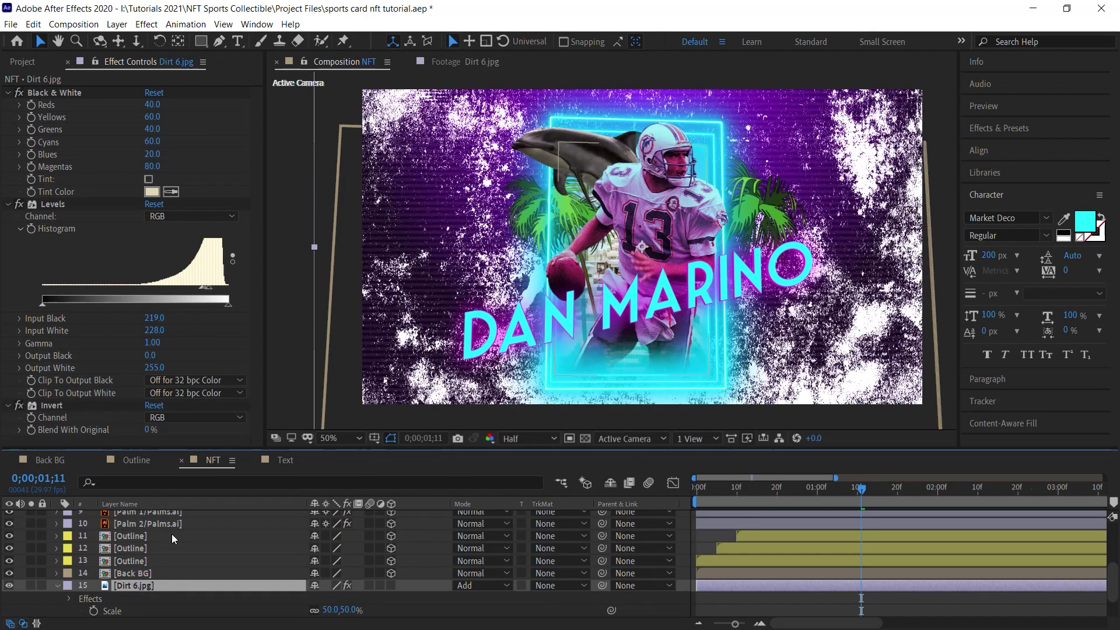
{"action": "key", "text": "Return"}
{"action": "type", "text": "Grunge"}
{"action": "key", "text": "Return"}
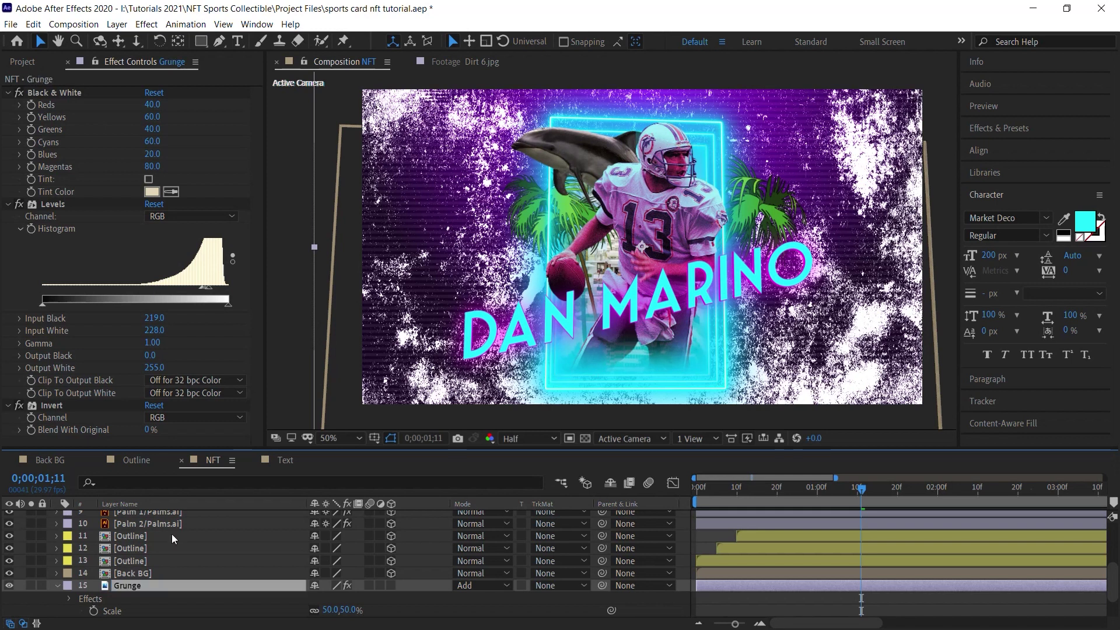
Step: Lower the Grunge layer's opacity to 20%
{"action": "key", "text": "t"}
{"action": "left_click", "coordinate": [319, 597]}
{"action": "type", "text": "2"}
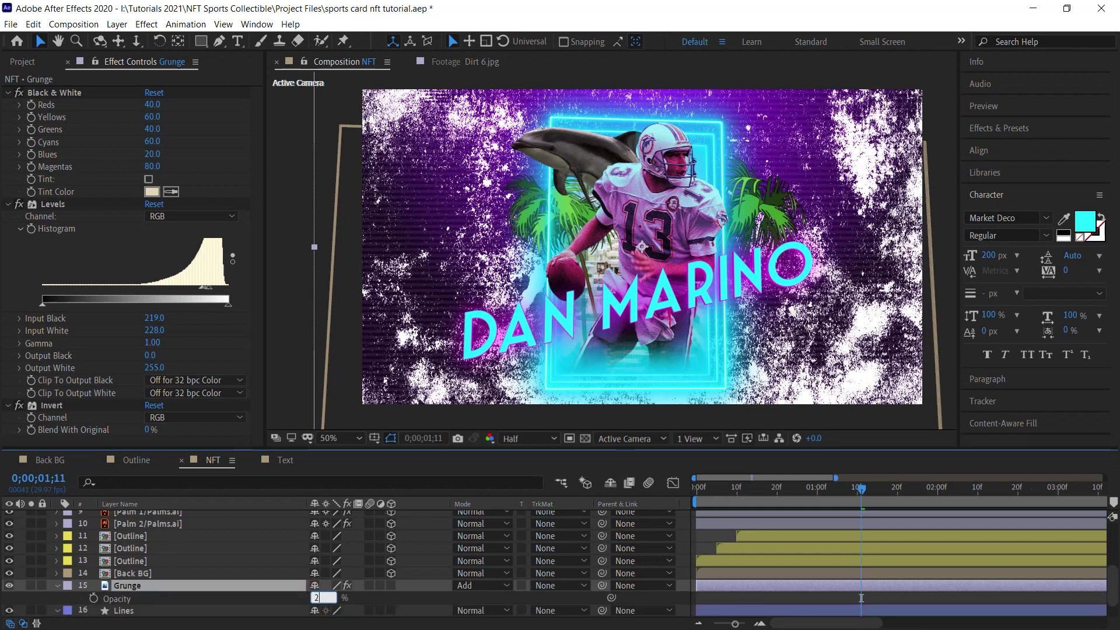
{"action": "type", "text": "0"}
{"action": "key", "text": "Return"}
{"action": "left_click", "coordinate": [317, 590]}
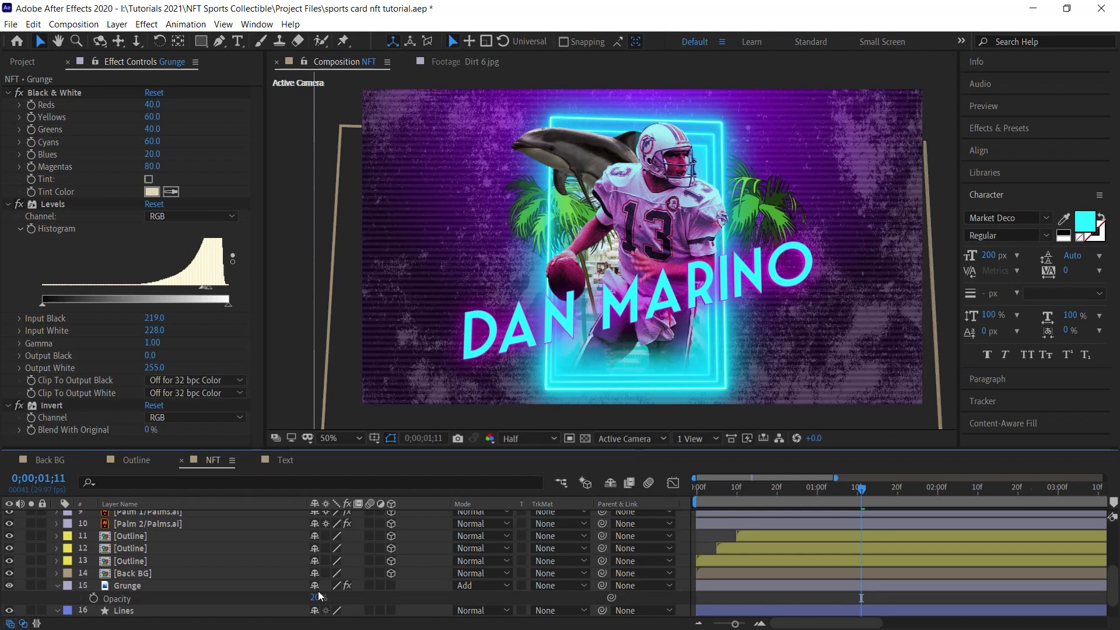
Step: Add a two-node camera with the 50mm preset to the NFT composition
{"action": "scroll", "coordinate": [1115, 570], "scroll_direction": "up", "scroll_amount": 4}
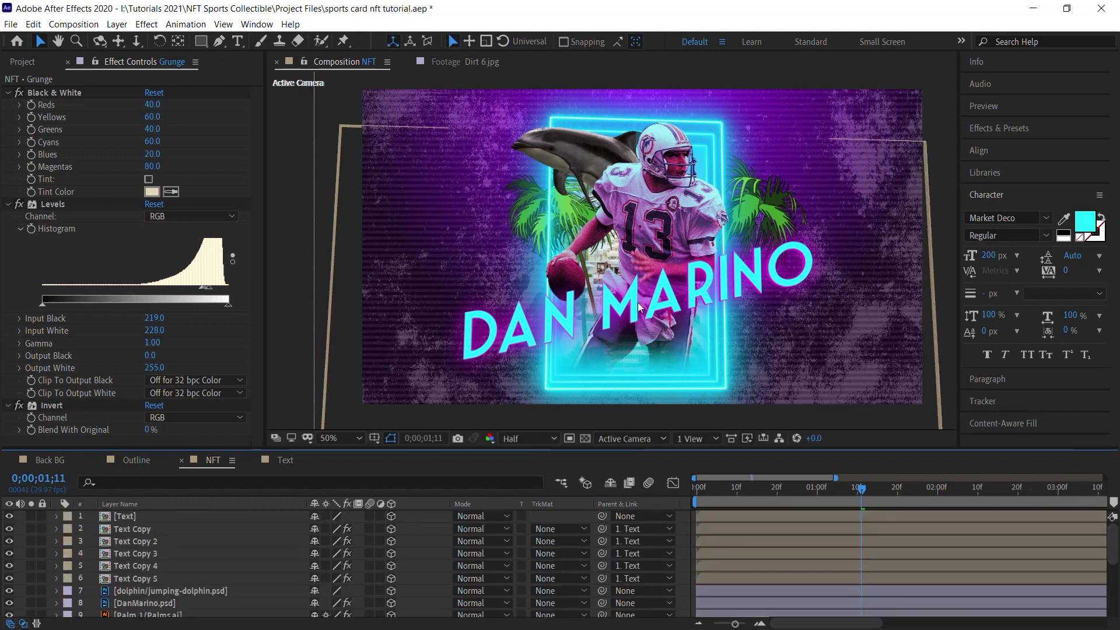
{"action": "left_click", "coordinate": [117, 24]}
{"action": "mouse_move", "coordinate": [128, 41]}
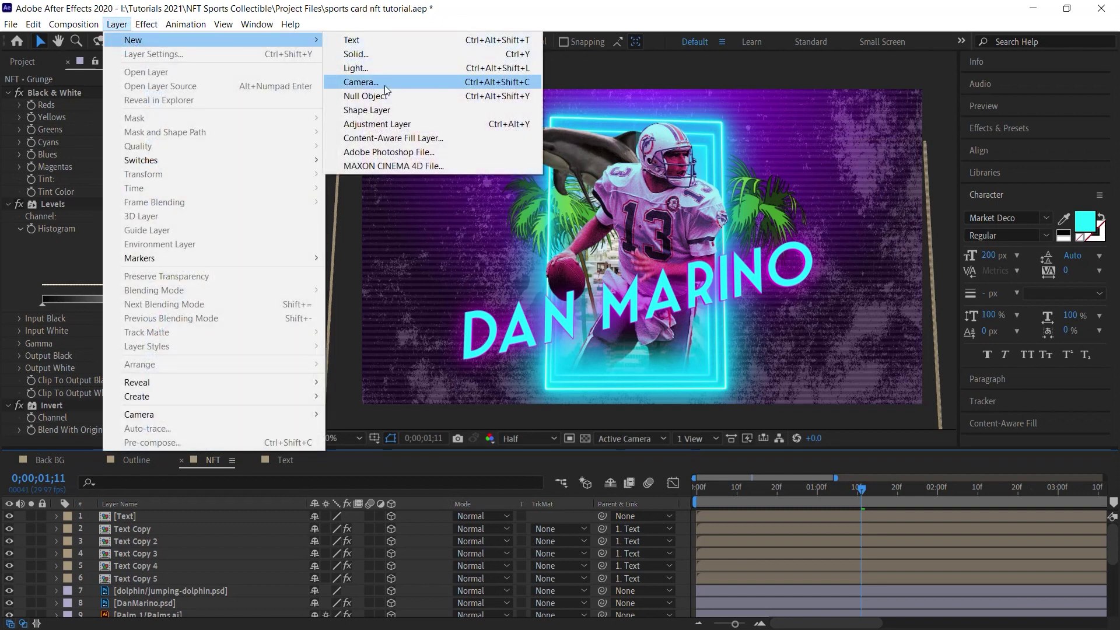
{"action": "left_click", "coordinate": [362, 82]}
{"action": "left_click", "coordinate": [416, 266]}
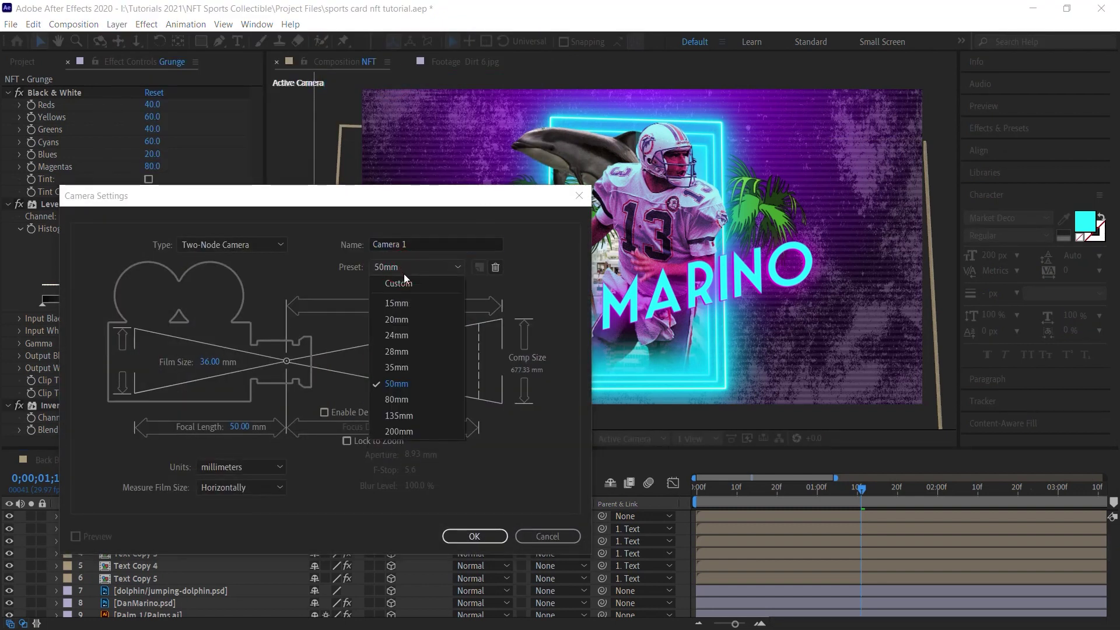
{"action": "left_click", "coordinate": [416, 382]}
{"action": "left_click", "coordinate": [475, 534]}
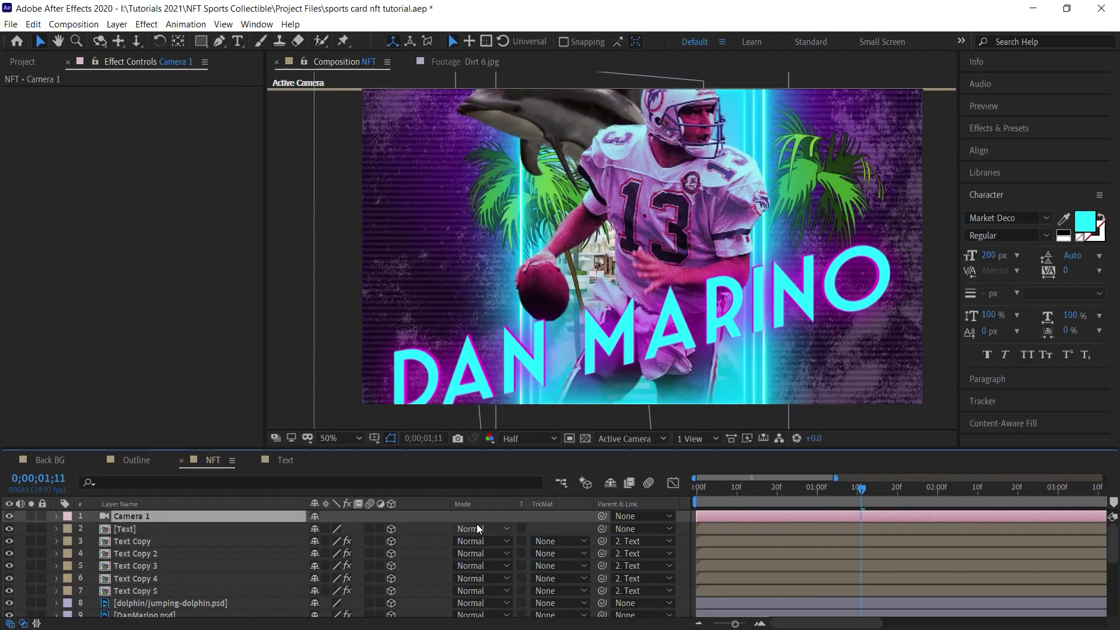
Step: Create an orbit null for Camera 1
{"action": "left_click", "coordinate": [116, 24]}
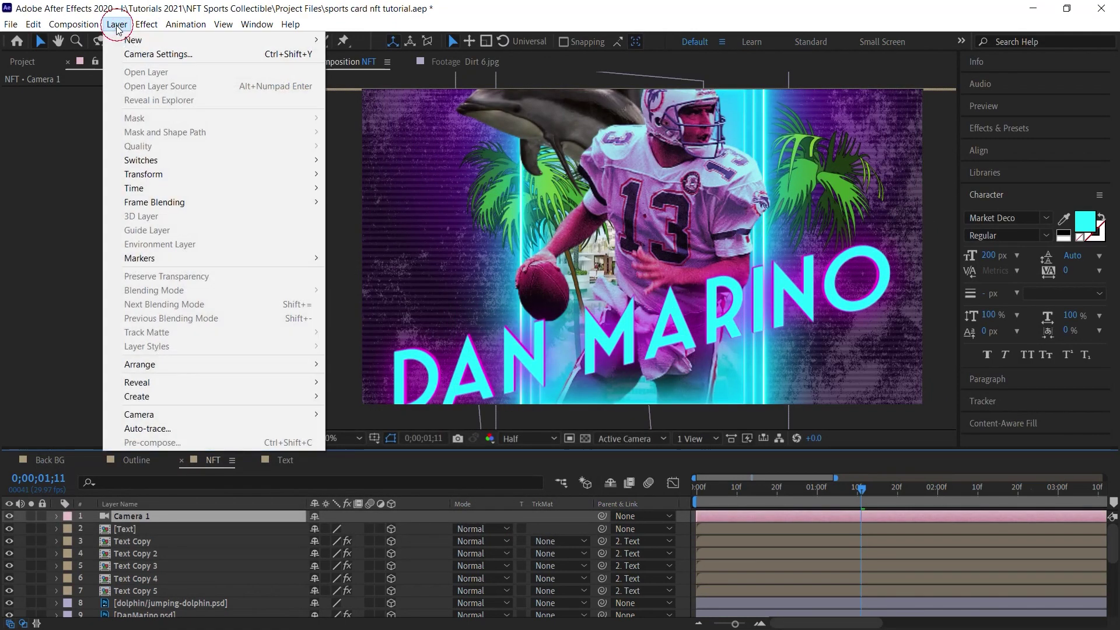
{"action": "mouse_move", "coordinate": [198, 414]}
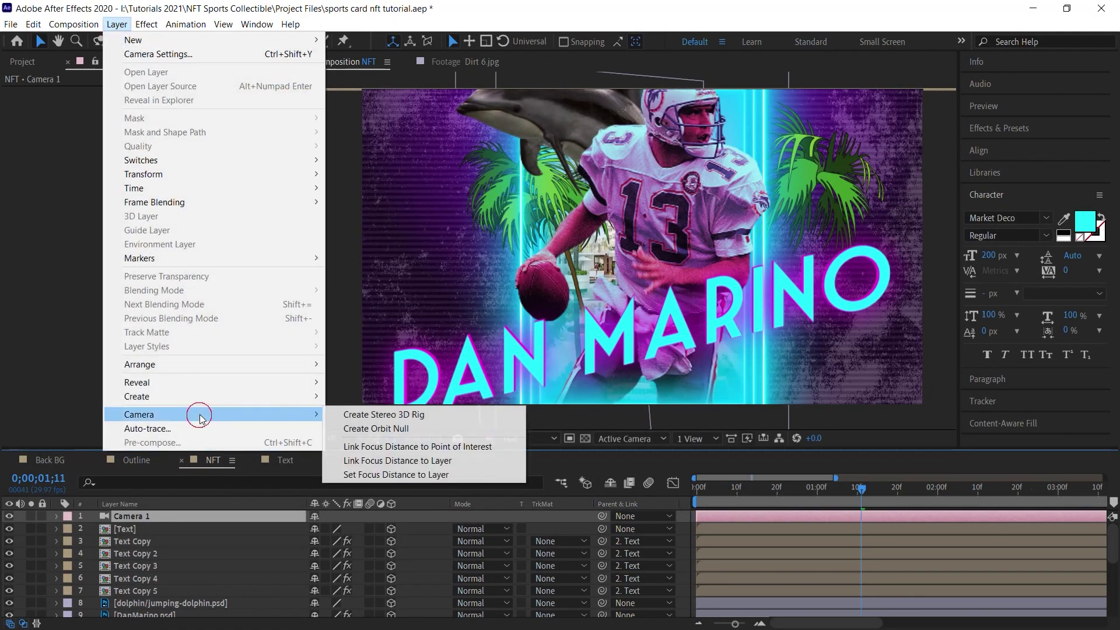
{"action": "left_click", "coordinate": [393, 428]}
Step: Move Camera 1 back by setting its Z position to -3800
{"action": "left_click", "coordinate": [130, 528]}
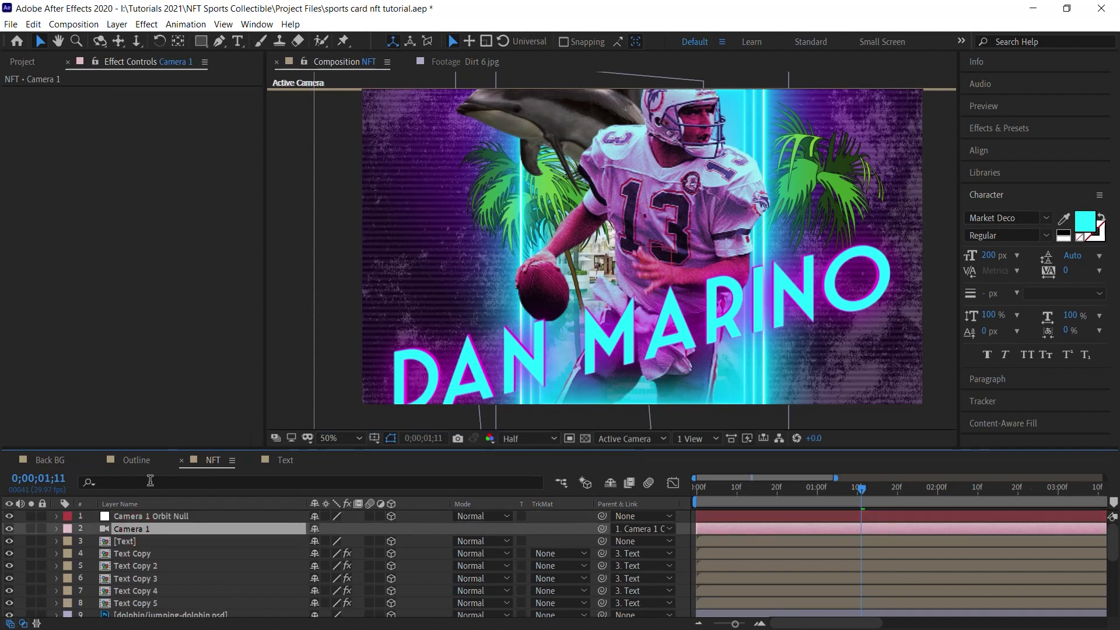
{"action": "key", "text": "p"}
{"action": "left_click_drag", "start_coordinate": [354, 541], "coordinate": [315, 541]}
{"action": "left_click", "coordinate": [357, 540]}
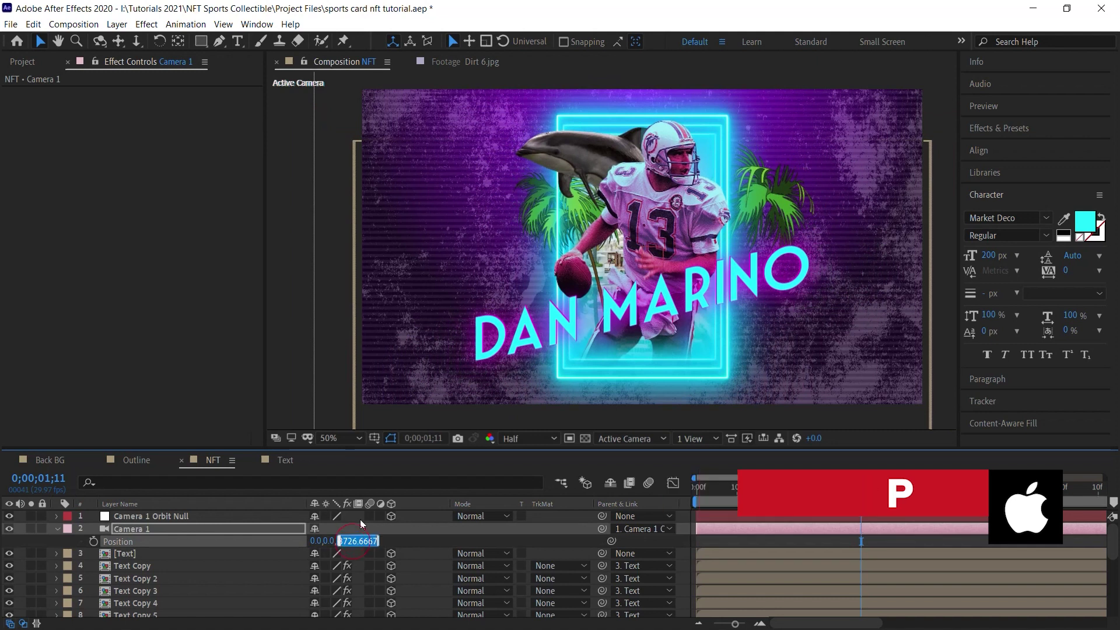
{"action": "type", "text": "-3800"}
{"action": "key", "text": "Return"}
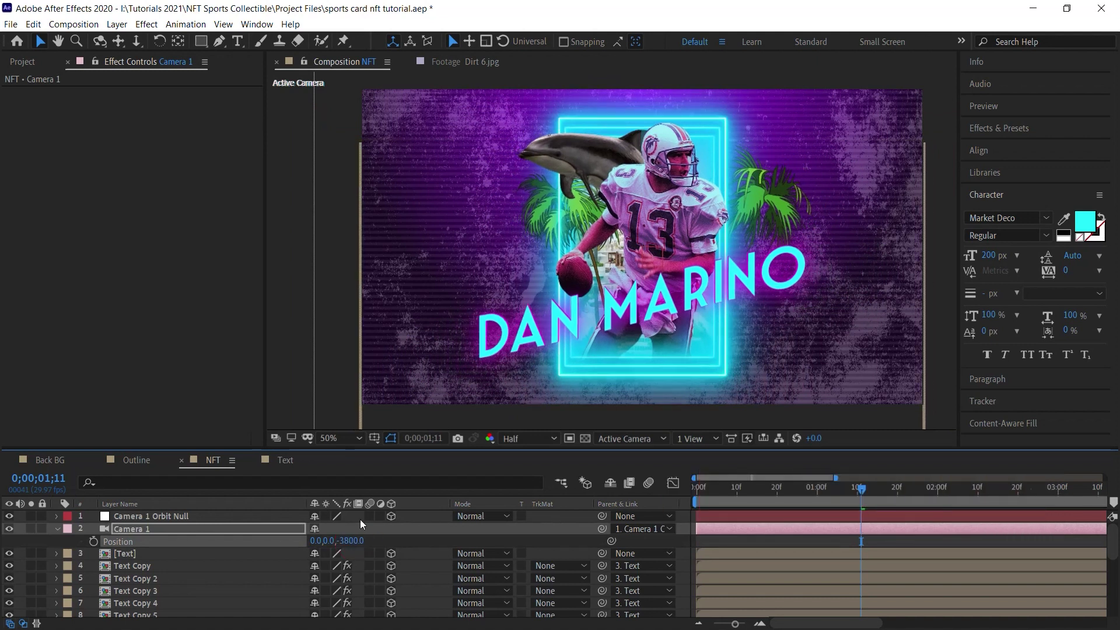
Step: Keyframe the Camera 1 Orbit Null at the composition's start with X Rotation 17° and Y Rotation -33°
{"action": "left_click", "coordinate": [142, 516]}
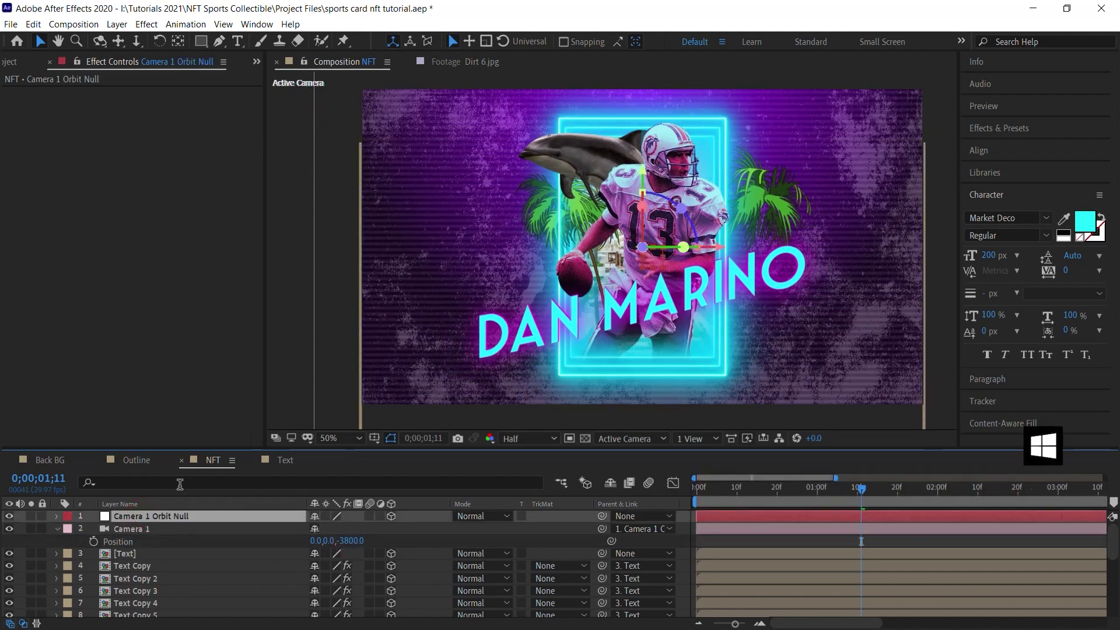
{"action": "key", "text": "r"}
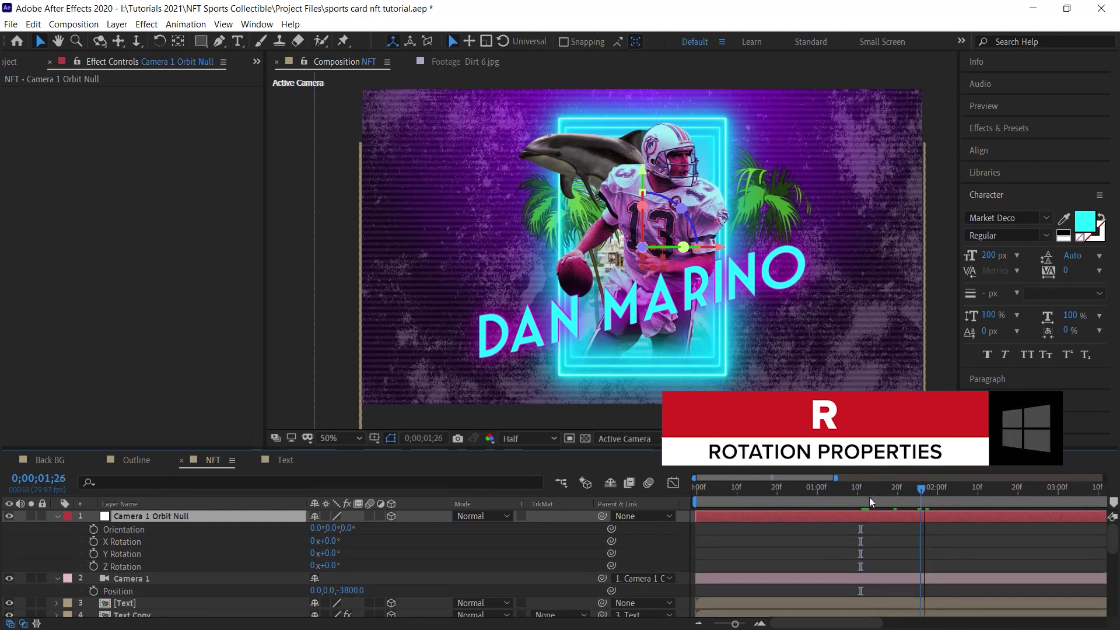
{"action": "key", "text": "Home"}
{"action": "left_click_drag", "start_coordinate": [842, 477], "coordinate": [1104, 477]}
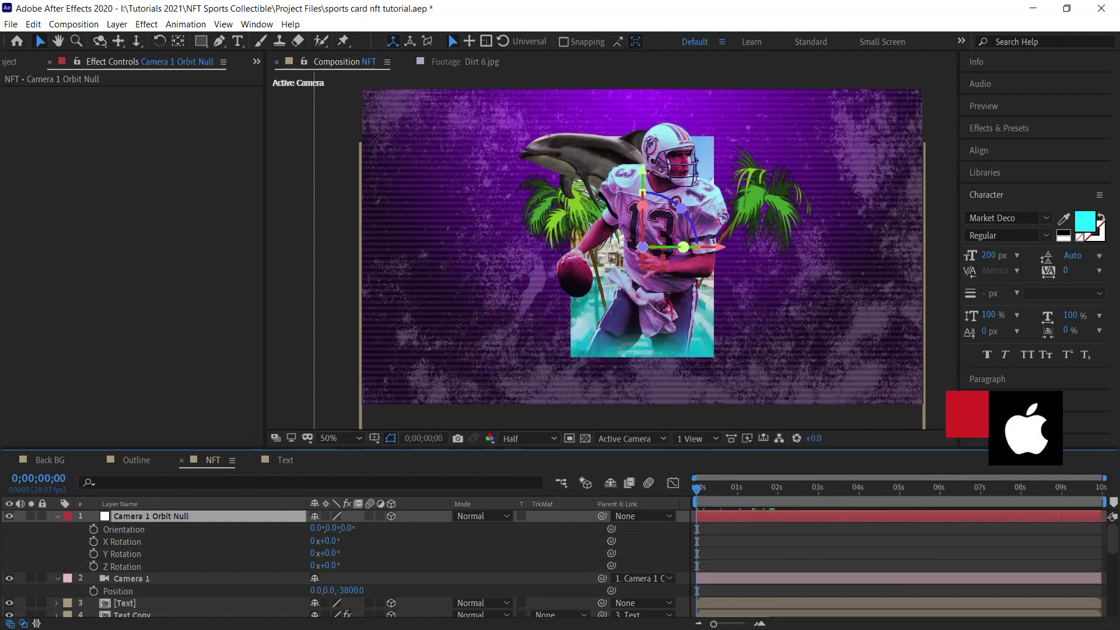
{"action": "left_click_drag", "start_coordinate": [331, 543], "coordinate": [313, 559]}
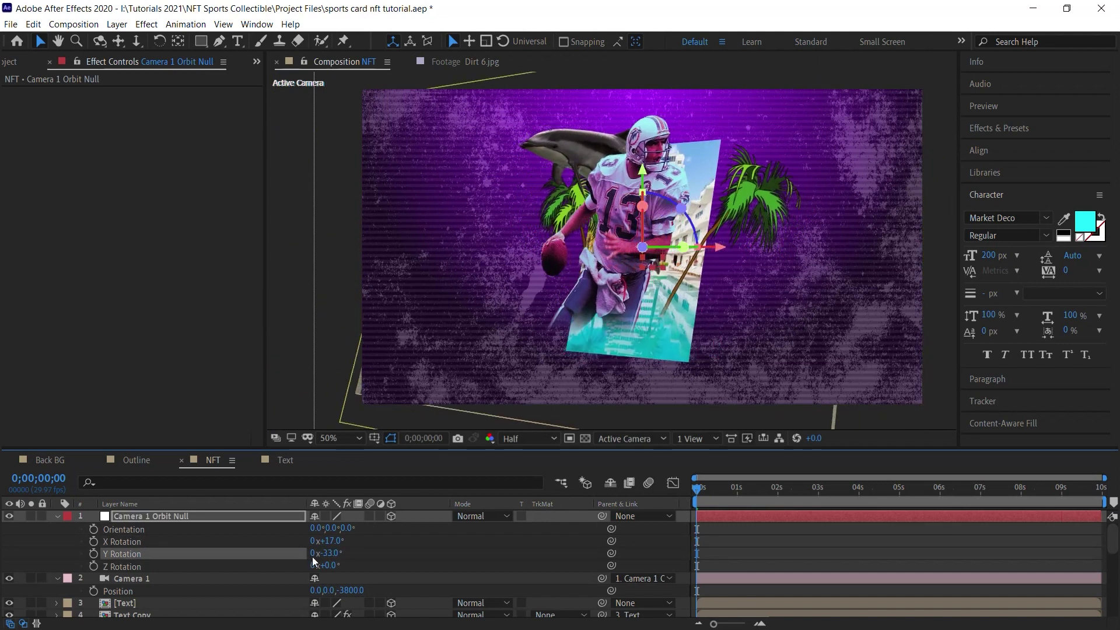
{"action": "left_click", "coordinate": [94, 541]}
{"action": "left_click", "coordinate": [94, 553]}
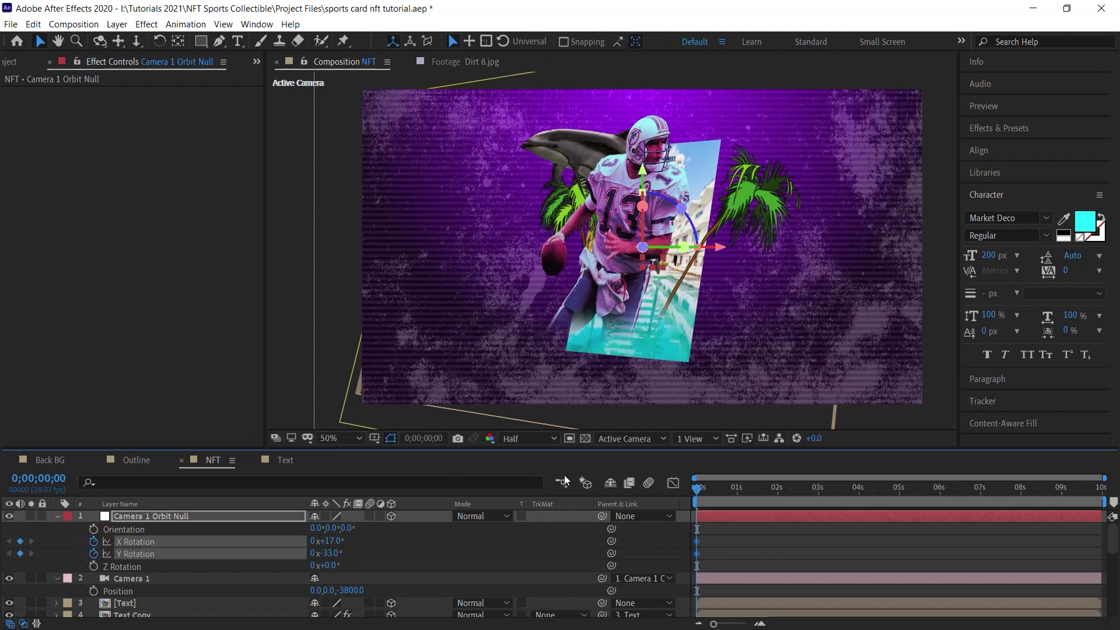
Step: Keyframe the orbit null's X Rotation at 1° and Y Rotation at 41° at 5 seconds, and paste copies of the starting keyframes at 0;00;09;29
{"action": "left_click", "coordinate": [899, 492]}
{"action": "mouse_move", "coordinate": [334, 556]}
{"action": "left_mouse_down"}
{"action": "mouse_move", "coordinate": [303, 554]}
{"action": "mouse_move", "coordinate": [388, 552]}
{"action": "mouse_move", "coordinate": [325, 548]}
{"action": "left_mouse_up"}
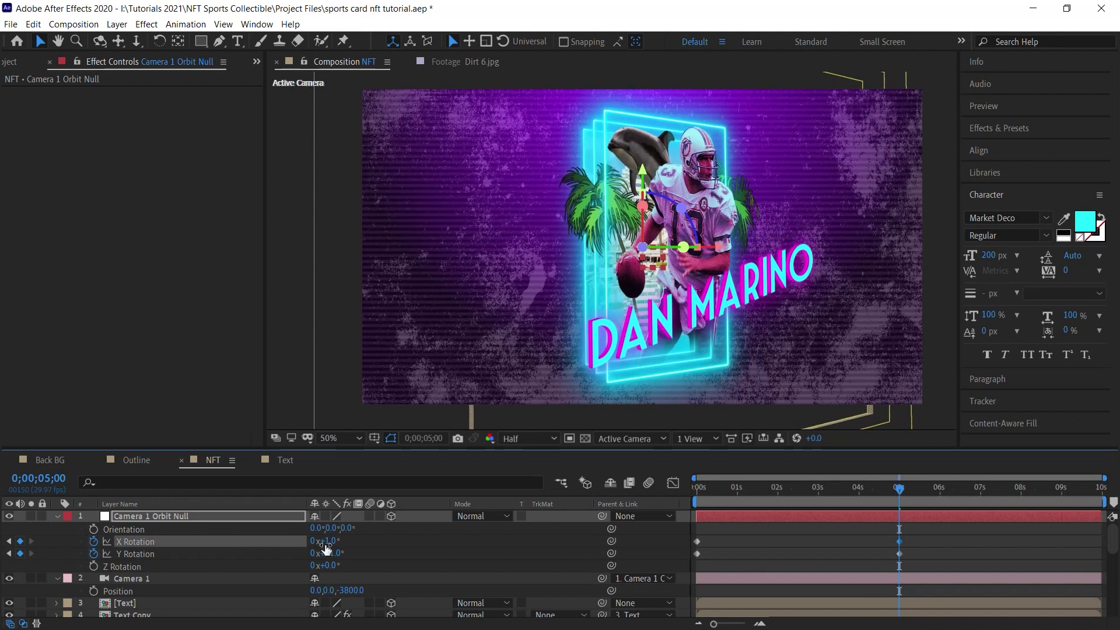
{"action": "left_click_drag", "start_coordinate": [711, 525], "coordinate": [692, 559]}
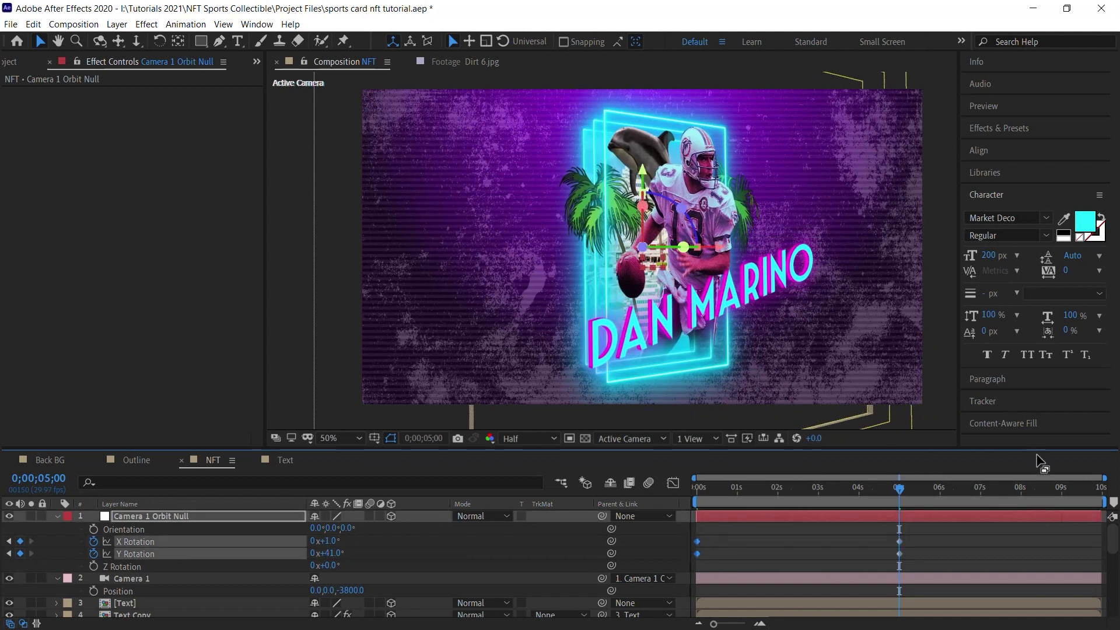
{"action": "left_click", "coordinate": [1098, 488]}
{"action": "key", "text": "ctrl+v"}
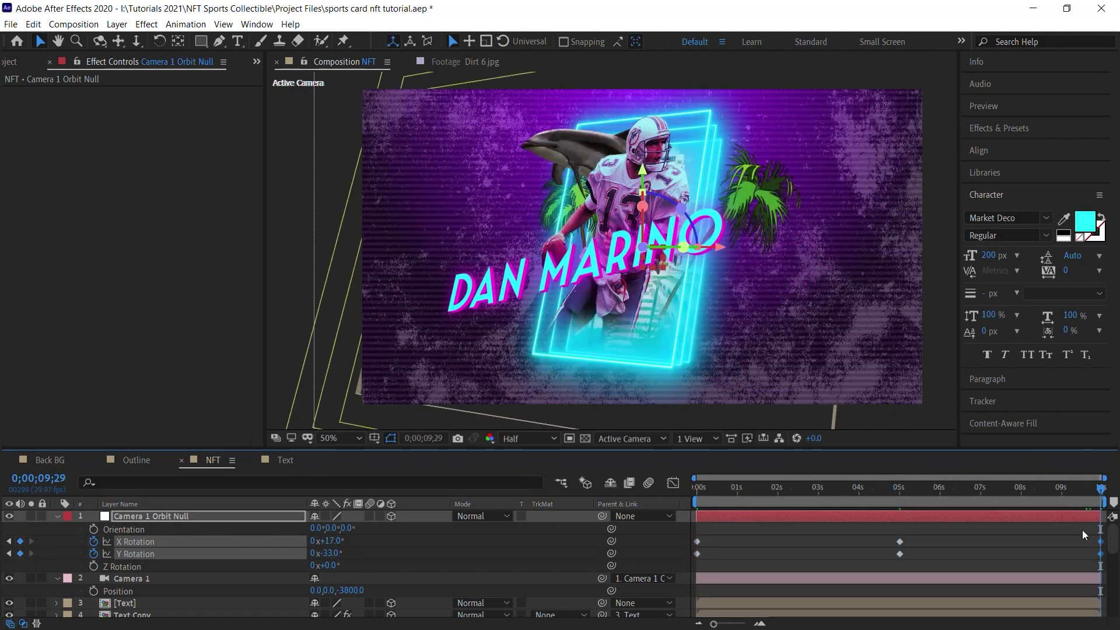
Step: Apply Easy Ease to all the orbit null's X and Y Rotation keyframes and preview the camera move
{"action": "left_click", "coordinate": [824, 527]}
{"action": "left_click_drag", "start_coordinate": [702, 526], "coordinate": [1106, 563]}
{"action": "key", "text": "F9"}
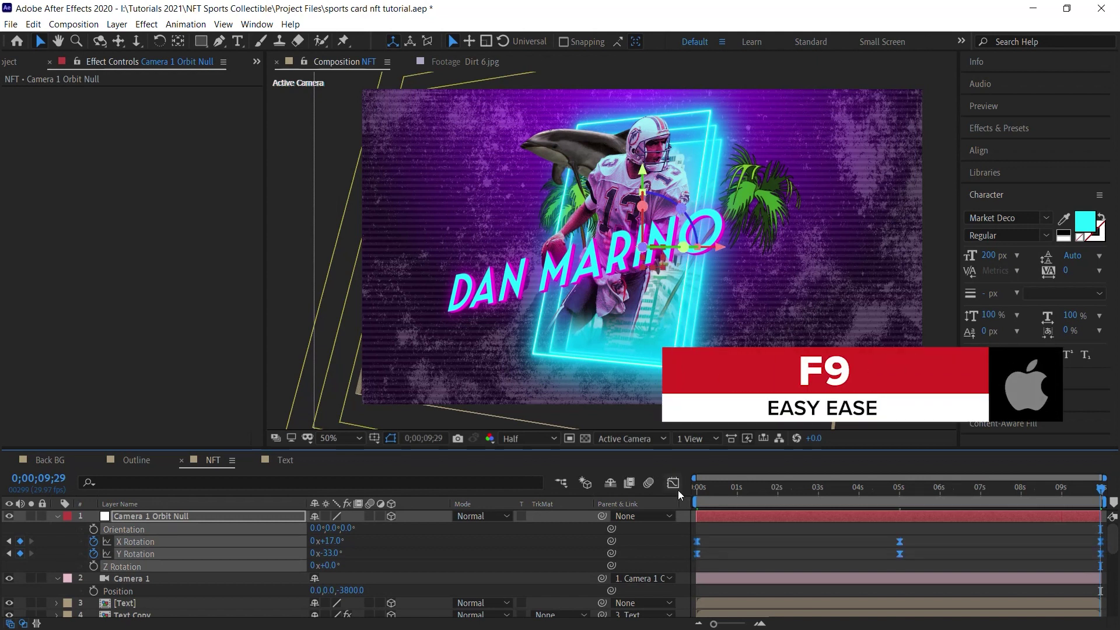
{"action": "key", "text": "space"}
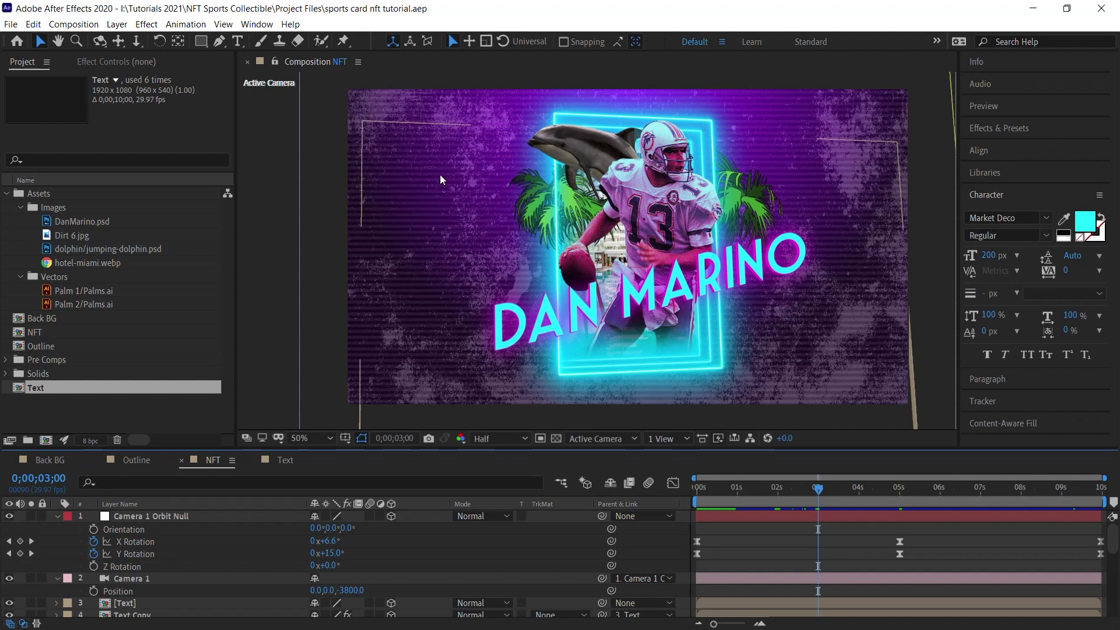
Step: Add a "miami dolphins" text layer to the NFT composition
{"action": "left_click", "coordinate": [237, 41]}
{"action": "left_click", "coordinate": [492, 152]}
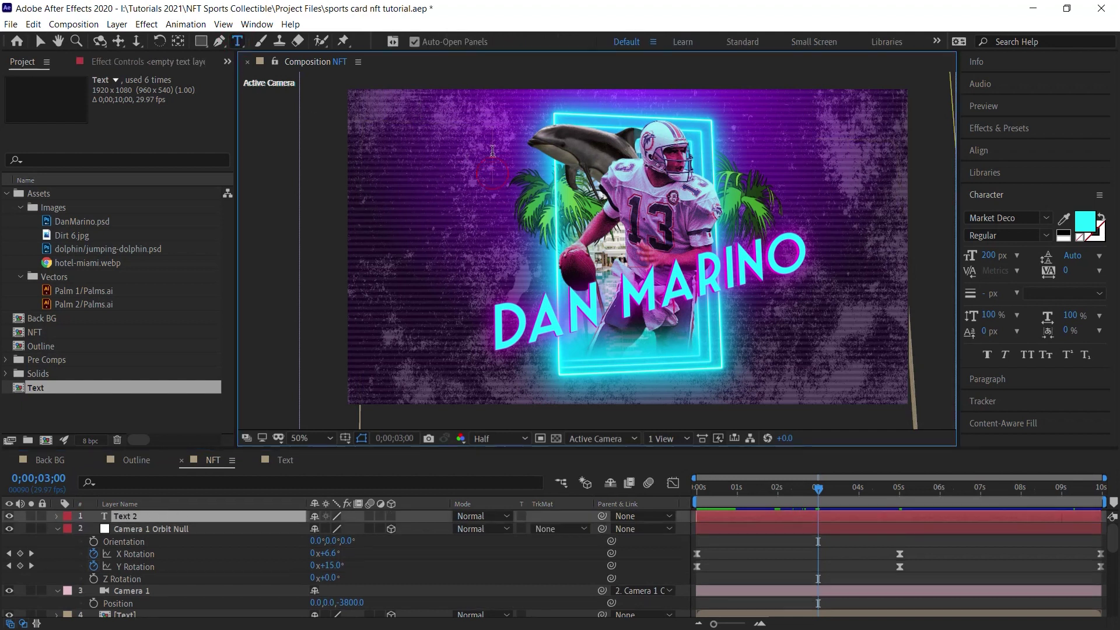
{"action": "type", "text": "miami"}
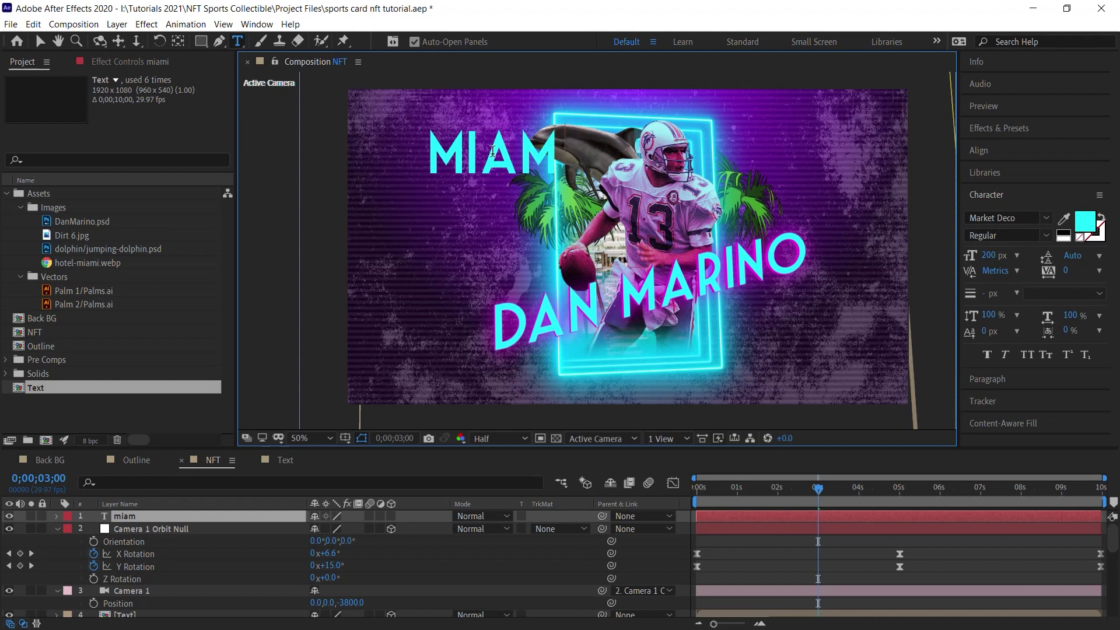
{"action": "type", "text": " dolphins"}
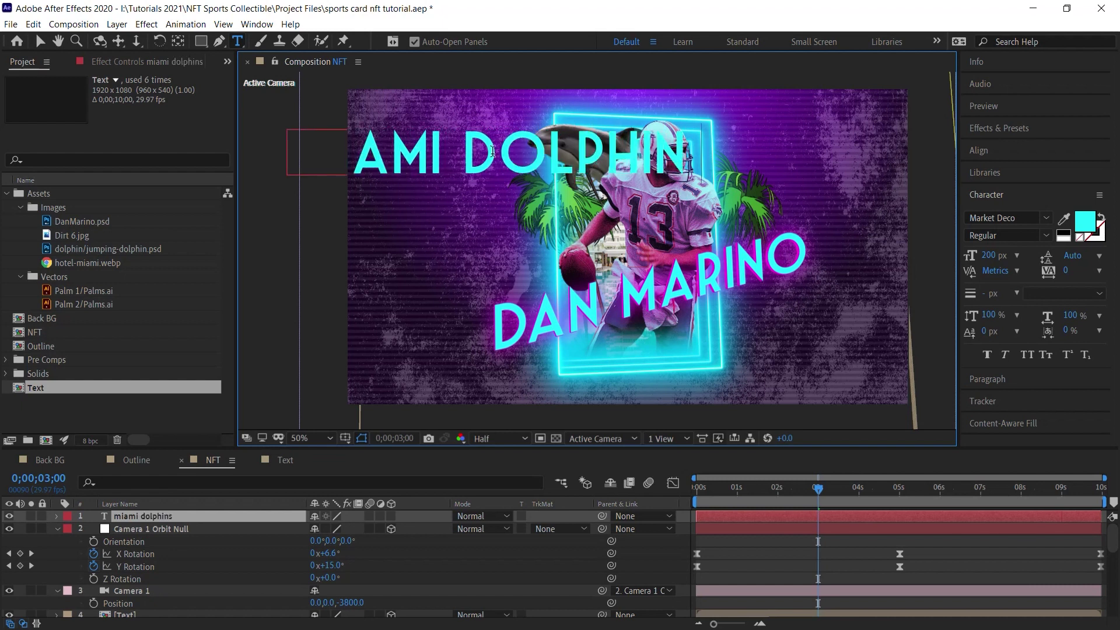
Step: Solo the miami dolphins text layer and move the text to the middle of the composition
{"action": "left_click", "coordinate": [148, 517]}
{"action": "left_click", "coordinate": [31, 515]}
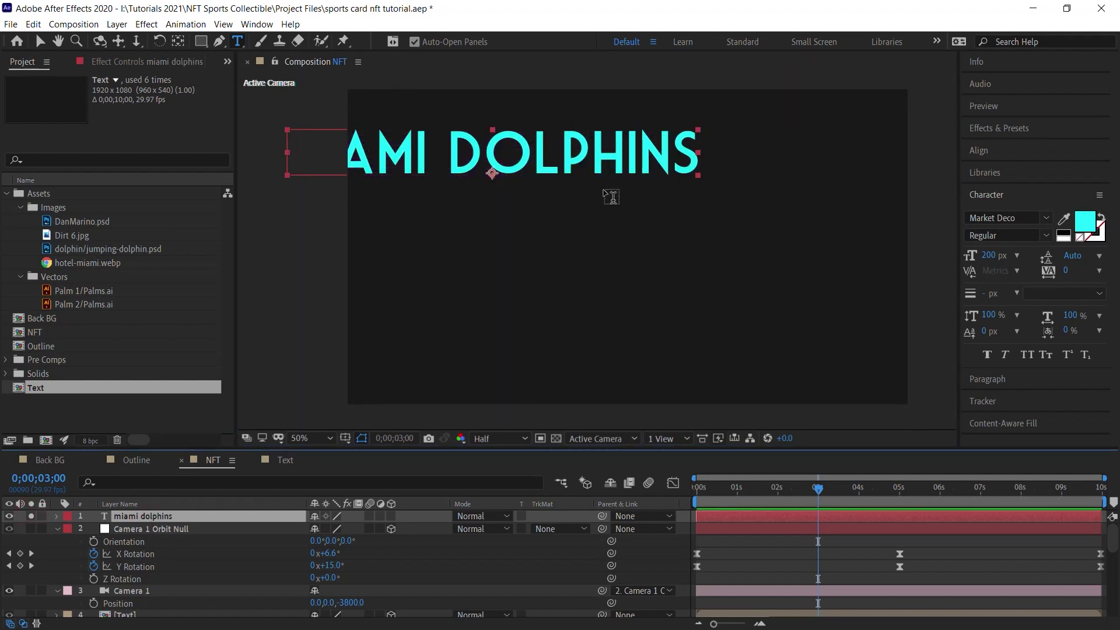
{"action": "left_click", "coordinate": [40, 40]}
{"action": "left_click_drag", "start_coordinate": [606, 153], "coordinate": [734, 240]}
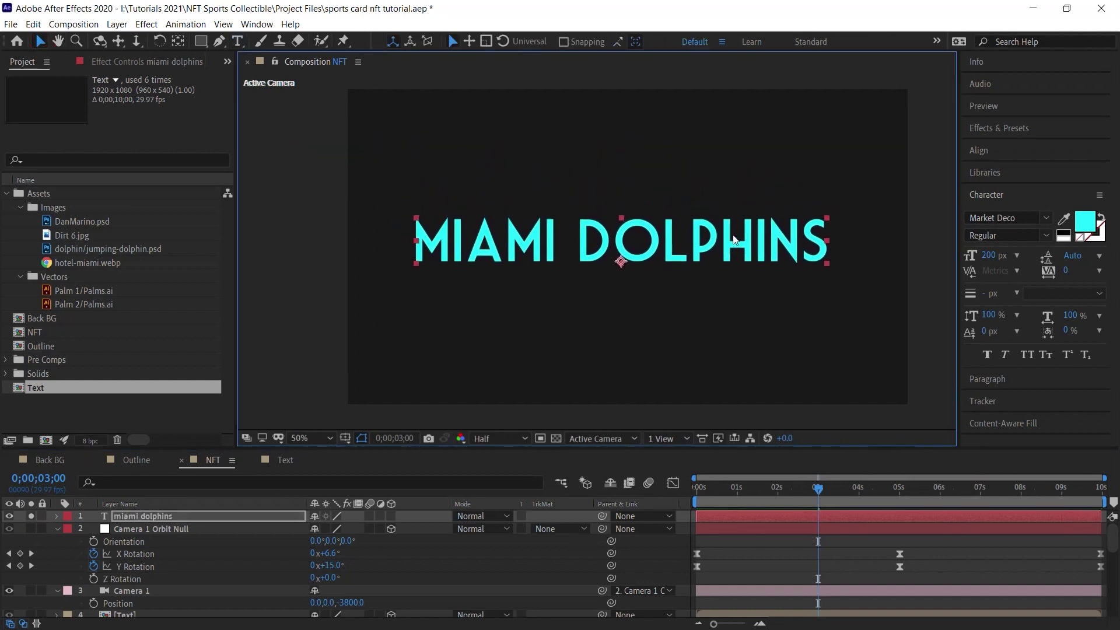
Step: Create shapes from the miami dolphins text and delete the original text layer
{"action": "left_click", "coordinate": [116, 24]}
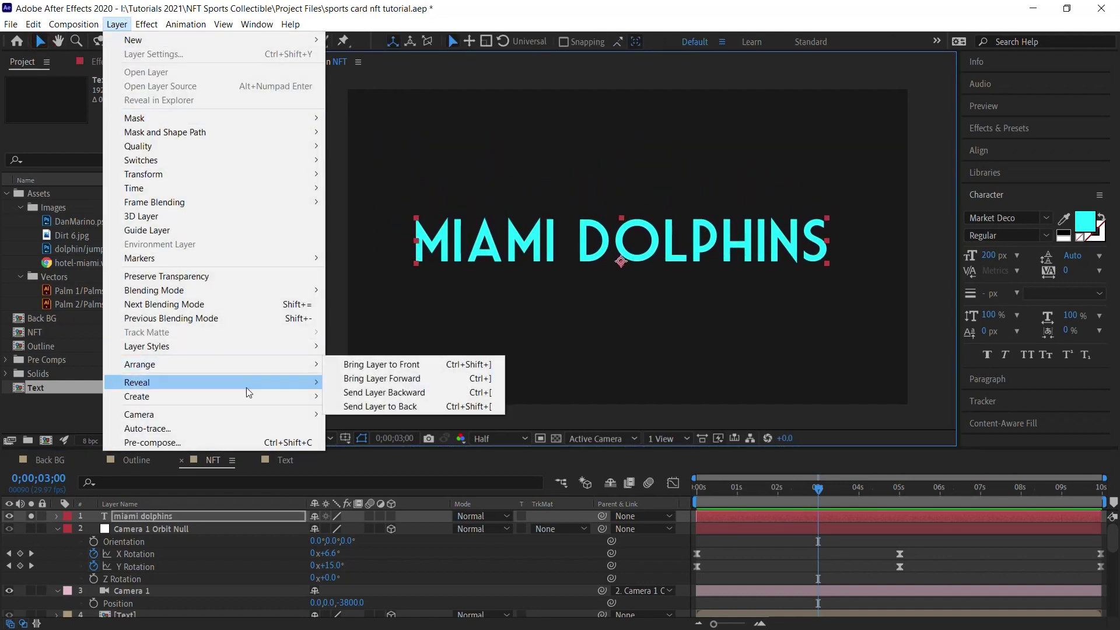
{"action": "left_click", "coordinate": [257, 398]}
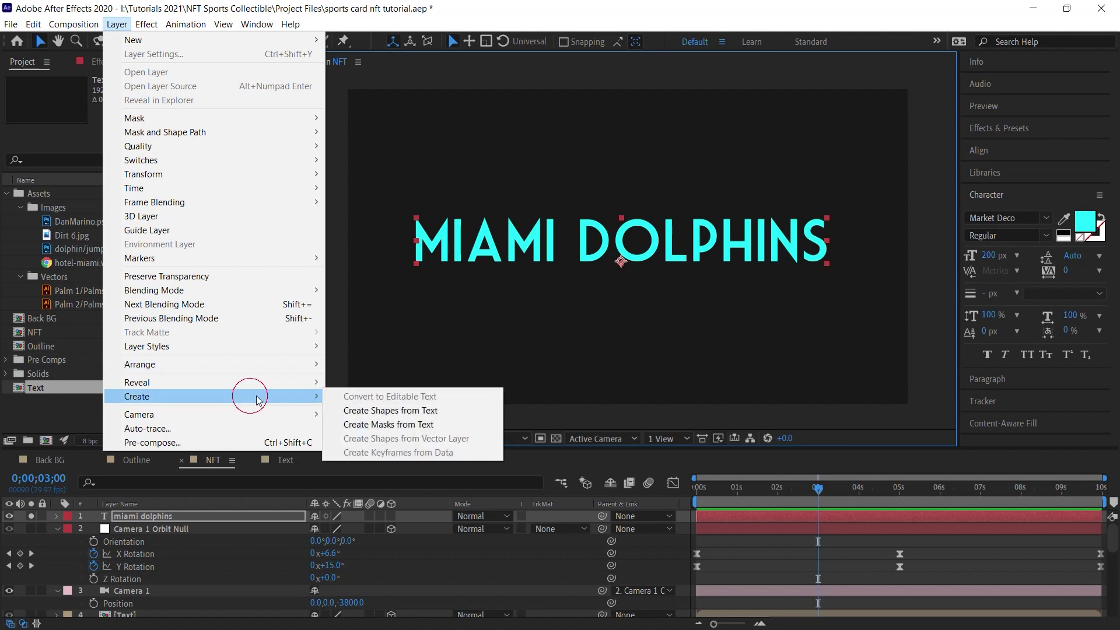
{"action": "left_click", "coordinate": [426, 414]}
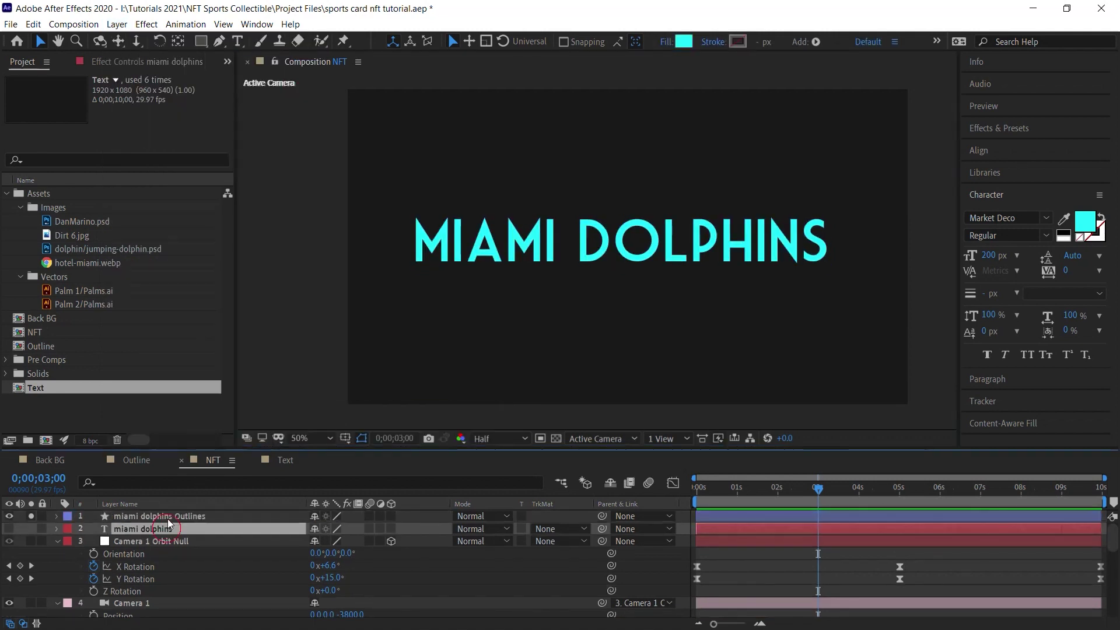
{"action": "key", "text": "Delete"}
Step: Add an empty group named "Miami" to the contents of the miami dolphins Outlines layer
{"action": "left_click", "coordinate": [148, 516]}
{"action": "left_click", "coordinate": [148, 516]}
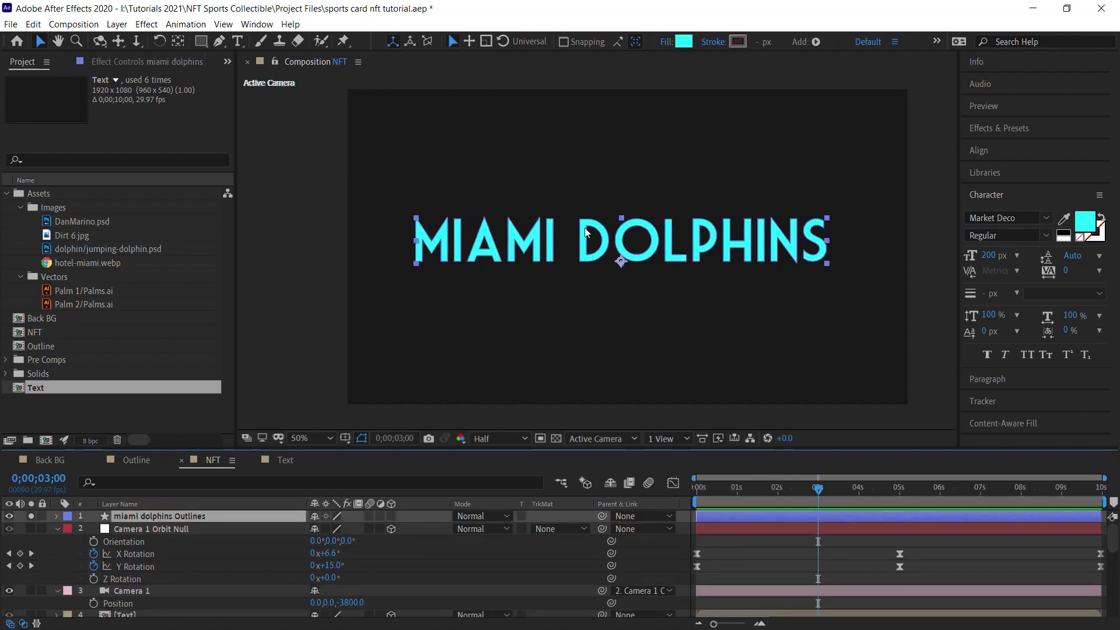
{"action": "left_click", "coordinate": [57, 517]}
{"action": "key", "text": "grave"}
{"action": "left_click", "coordinate": [70, 130]}
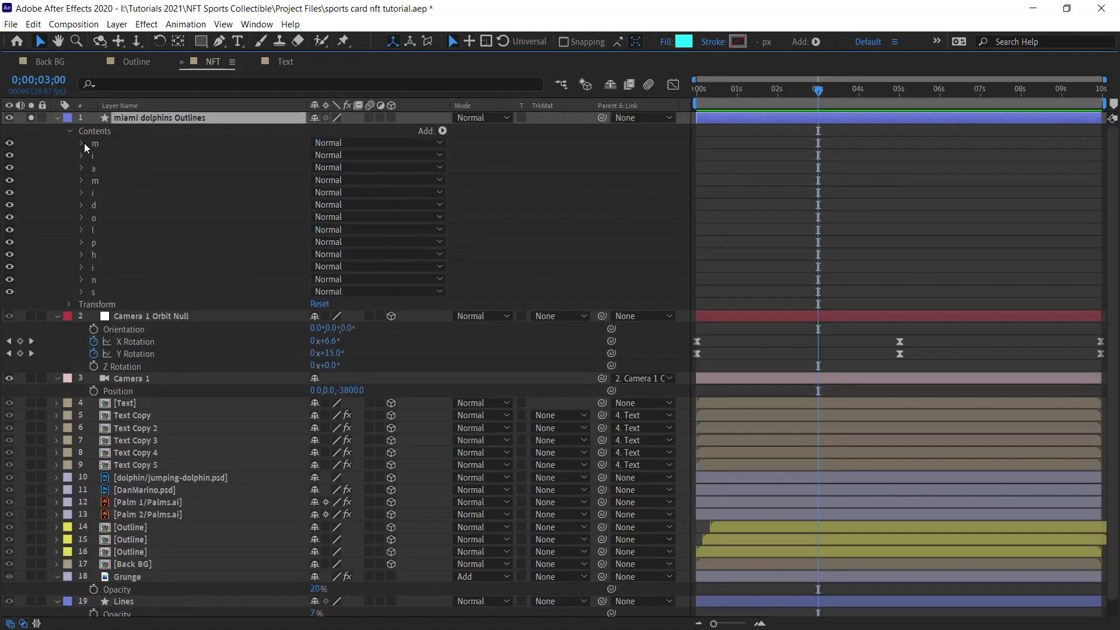
{"action": "left_click", "coordinate": [98, 135]}
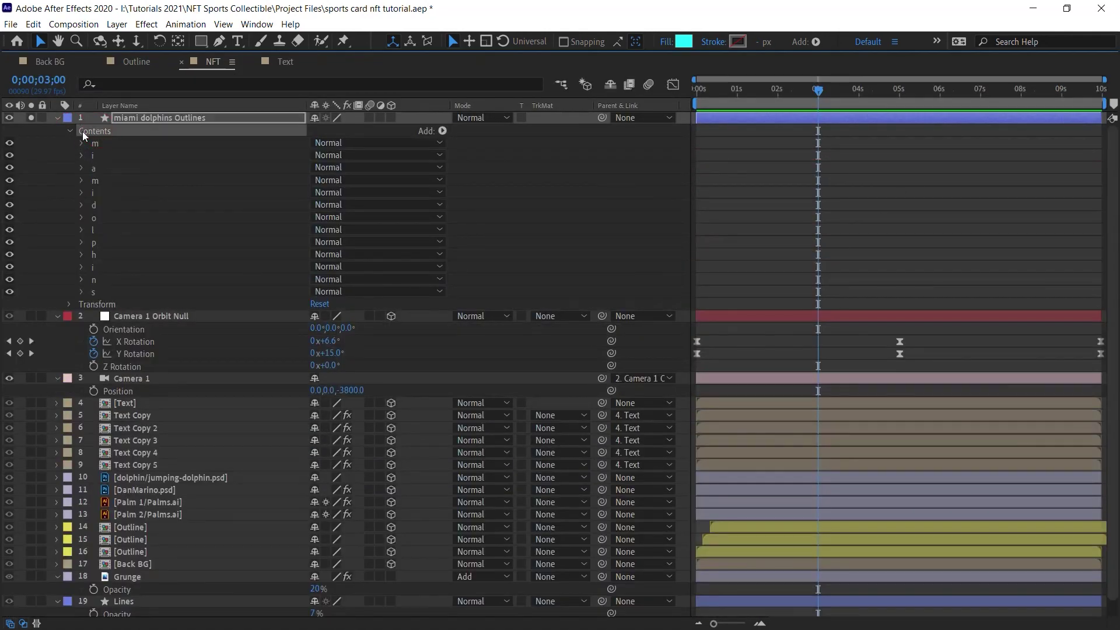
{"action": "left_click", "coordinate": [442, 131]}
{"action": "left_click", "coordinate": [440, 123]}
{"action": "left_click", "coordinate": [108, 305]}
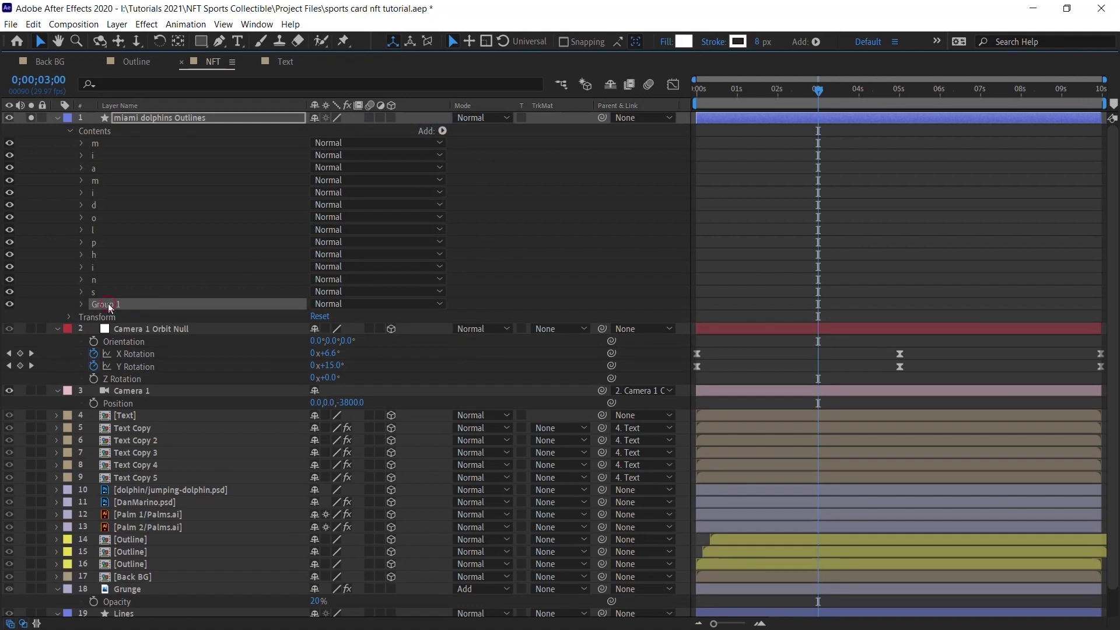
{"action": "key", "text": "Return"}
{"action": "type", "text": "Miam"}
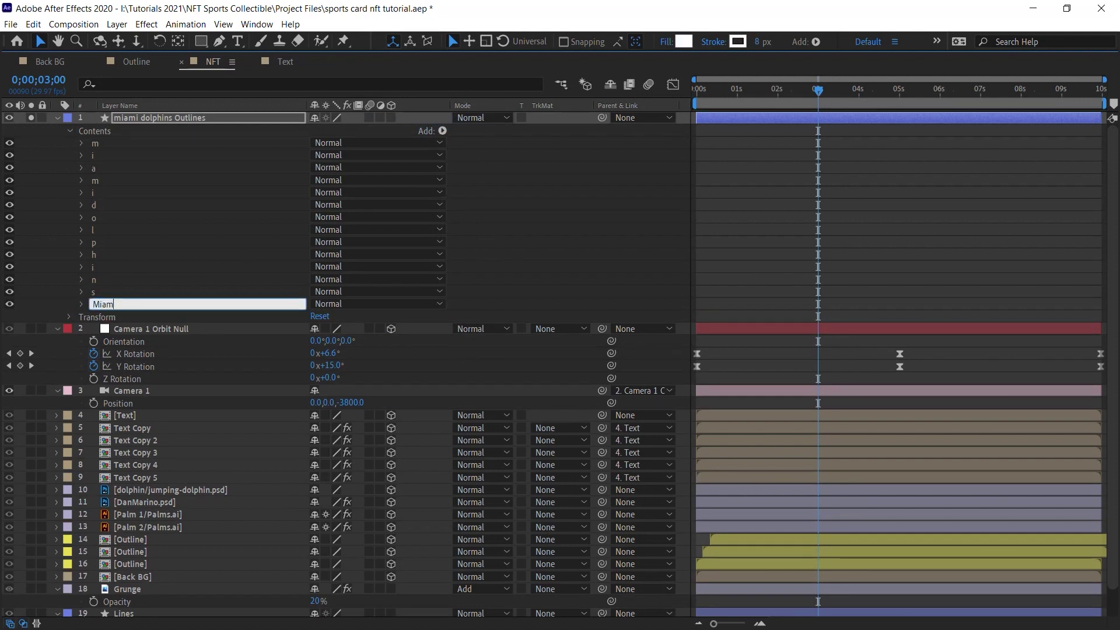
{"action": "type", "text": "i"}
{"action": "key", "text": "Return"}
Step: Add a second empty group named "Dolphins" to the outlines layer's contents
{"action": "left_click", "coordinate": [87, 132]}
{"action": "left_click", "coordinate": [442, 131]}
{"action": "left_click", "coordinate": [448, 125]}
{"action": "key", "text": "Return"}
{"action": "type", "text": "Dolphins"}
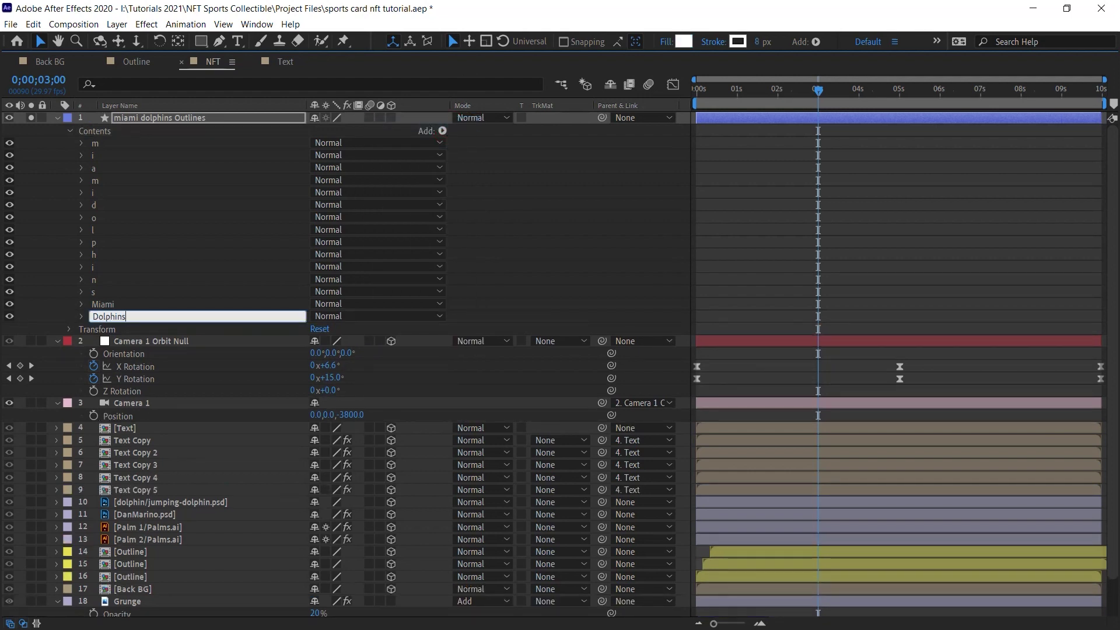
{"action": "key", "text": "Return"}
Step: Move the first five letter shapes into the Miami group and the remaining letters into the Dolphins group
{"action": "left_click", "coordinate": [98, 144]}
{"action": "left_click", "coordinate": [98, 194], "text": "shift"}
{"action": "left_click_drag", "start_coordinate": [98, 193], "coordinate": [116, 307]}
{"action": "left_click", "coordinate": [96, 144]}
{"action": "left_click", "coordinate": [100, 233], "text": "shift"}
{"action": "left_click_drag", "start_coordinate": [100, 234], "coordinate": [115, 257]}
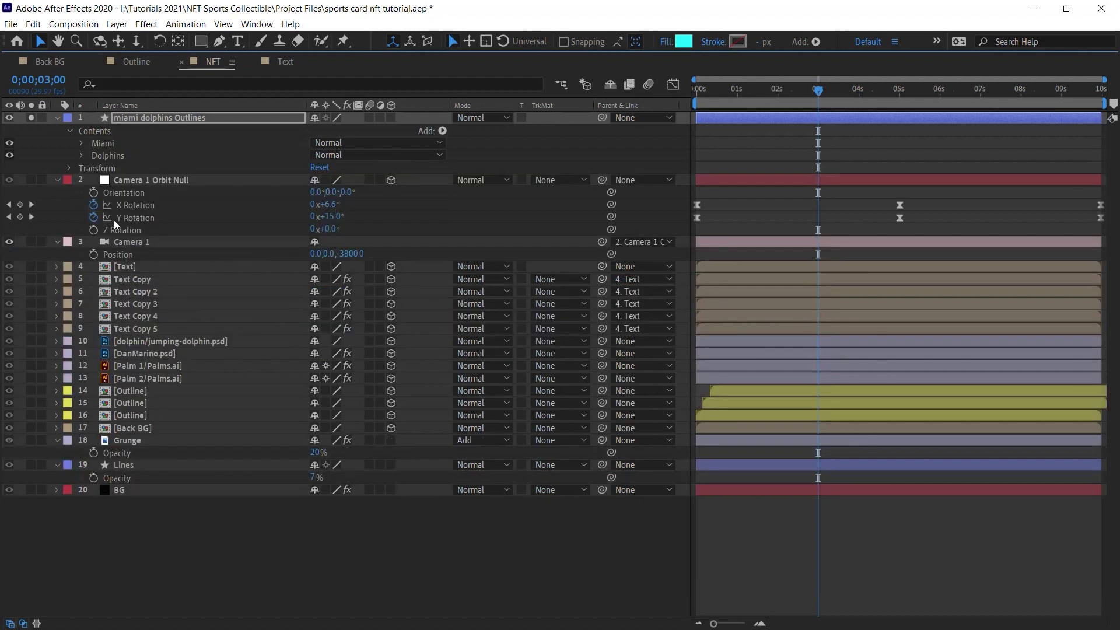
Step: Add a Repeater to the outlines layer's contents and set it to 13 copies
{"action": "left_click", "coordinate": [101, 132]}
{"action": "key", "text": "grave"}
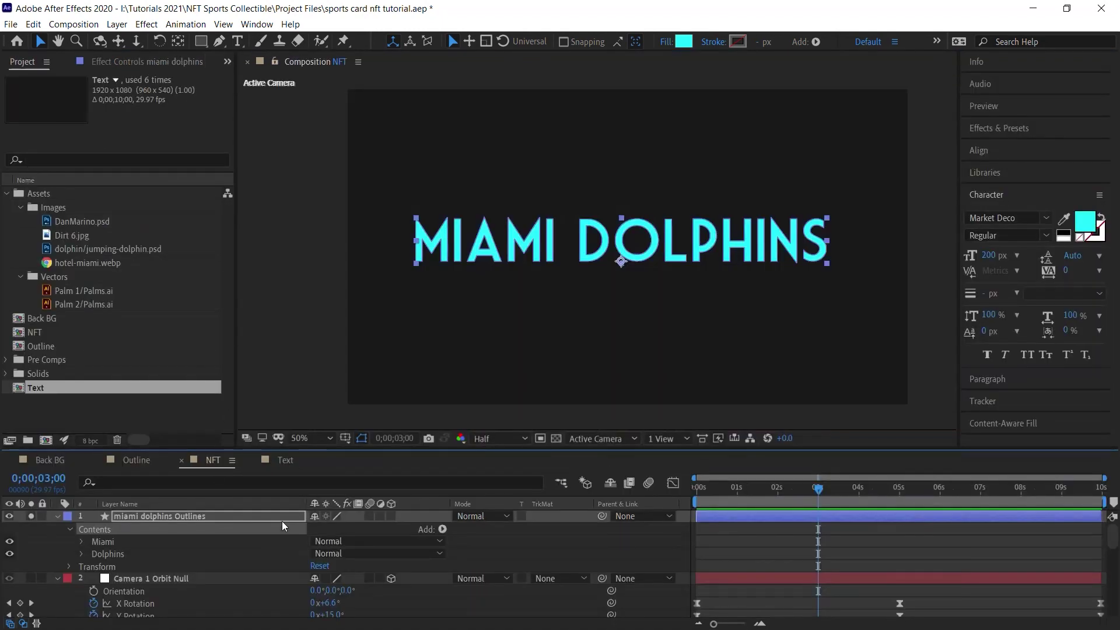
{"action": "left_click", "coordinate": [442, 529]}
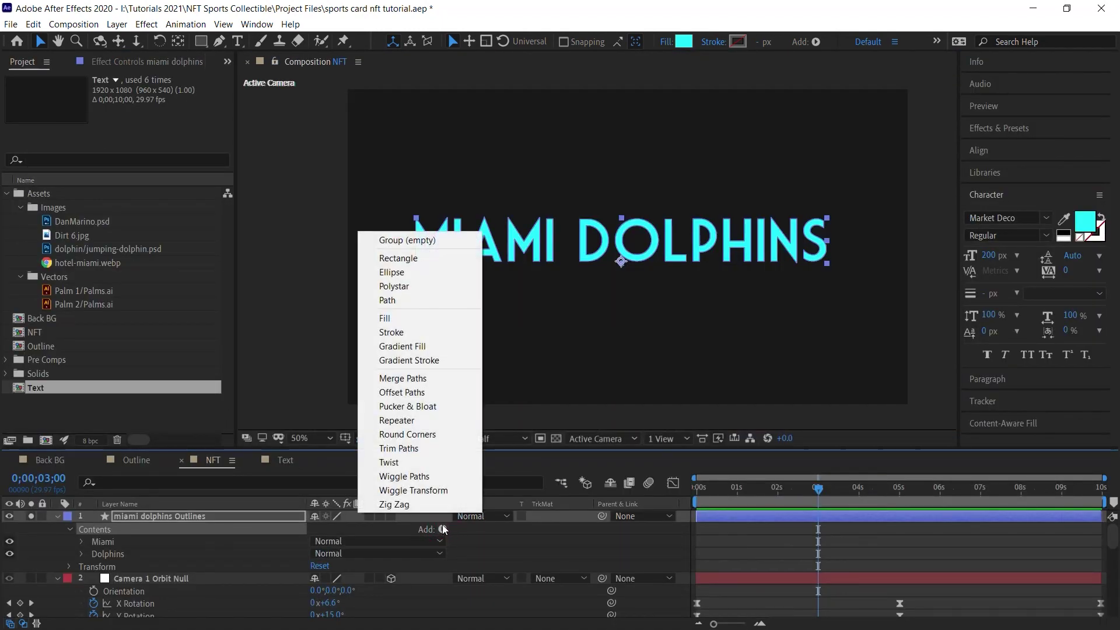
{"action": "left_click", "coordinate": [408, 420]}
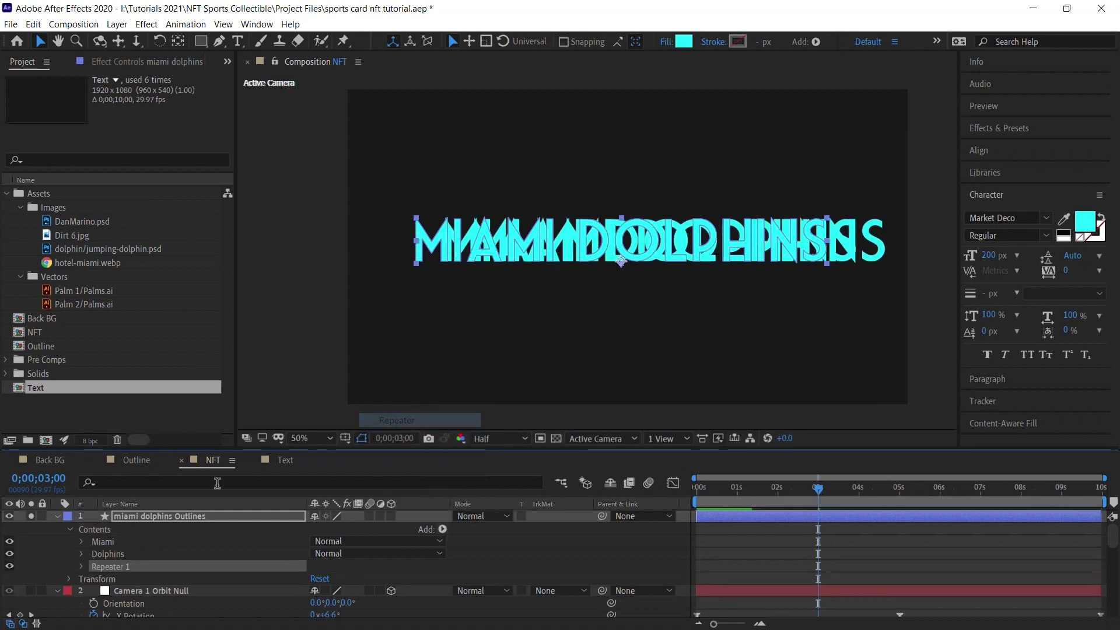
{"action": "left_click", "coordinate": [82, 566]}
{"action": "left_click", "coordinate": [330, 575]}
{"action": "type", "text": "1"}
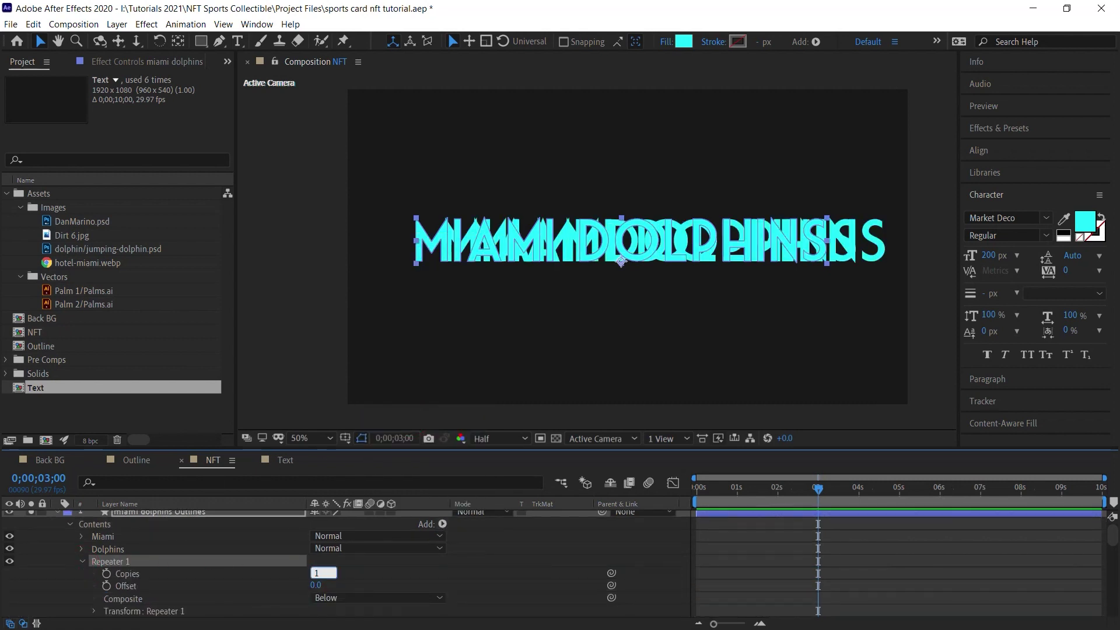
{"action": "type", "text": "3"}
{"action": "key", "text": "Return"}
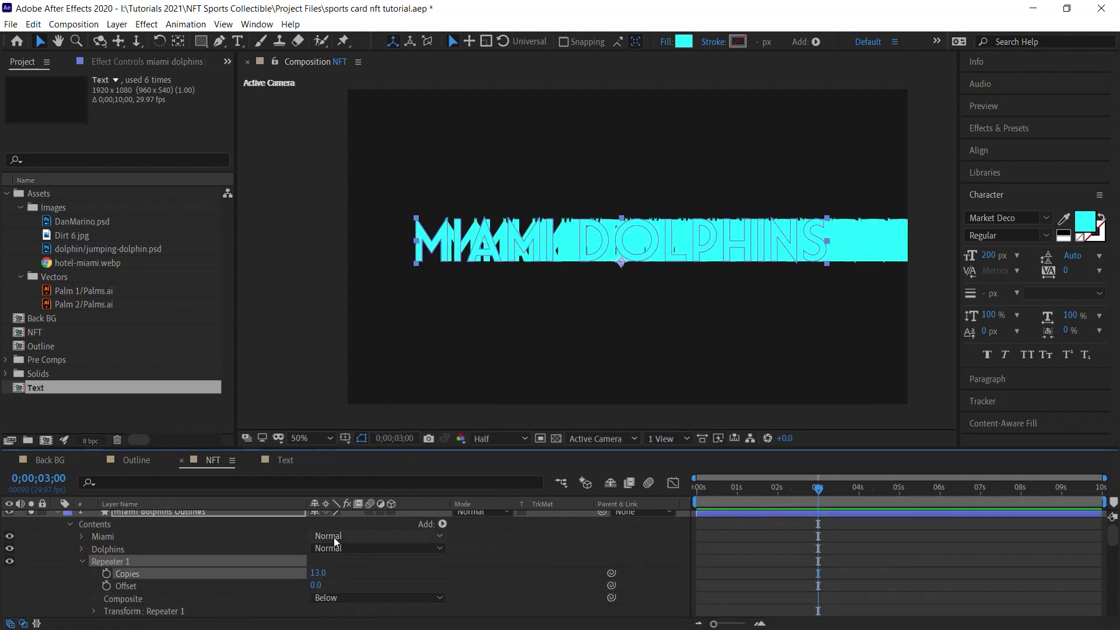
Step: Set the Repeater's transform position to 0, 175 so the copies stack vertically
{"action": "left_click", "coordinate": [94, 611]}
{"action": "left_click", "coordinate": [143, 536]}
{"action": "left_click", "coordinate": [320, 560]}
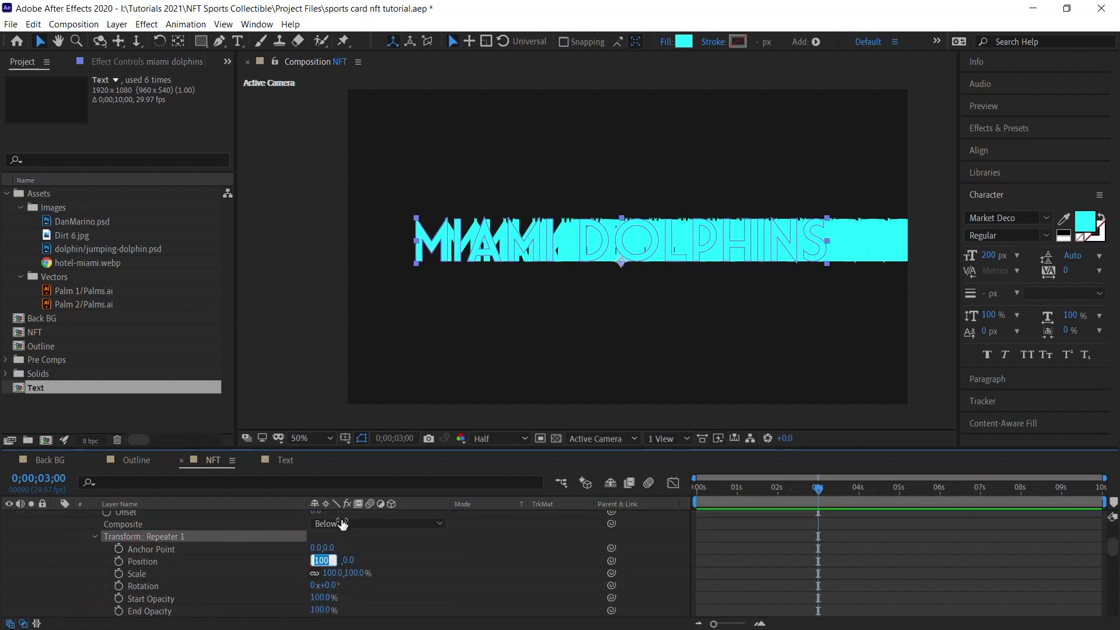
{"action": "type", "text": "0"}
{"action": "key", "text": "Tab"}
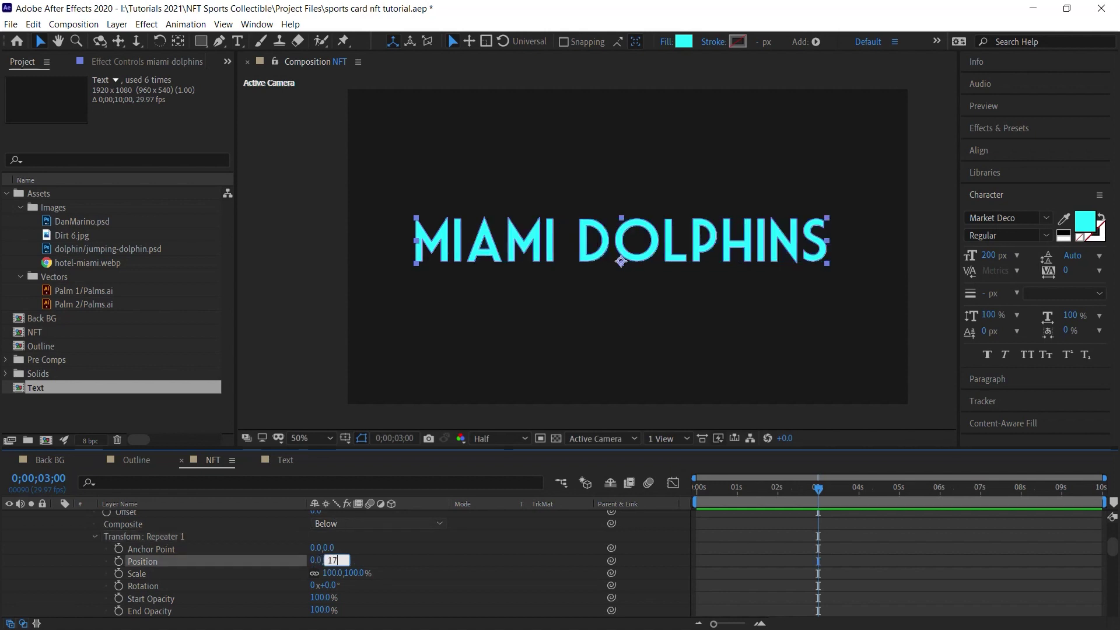
{"action": "type", "text": "175"}
{"action": "key", "text": "Return"}
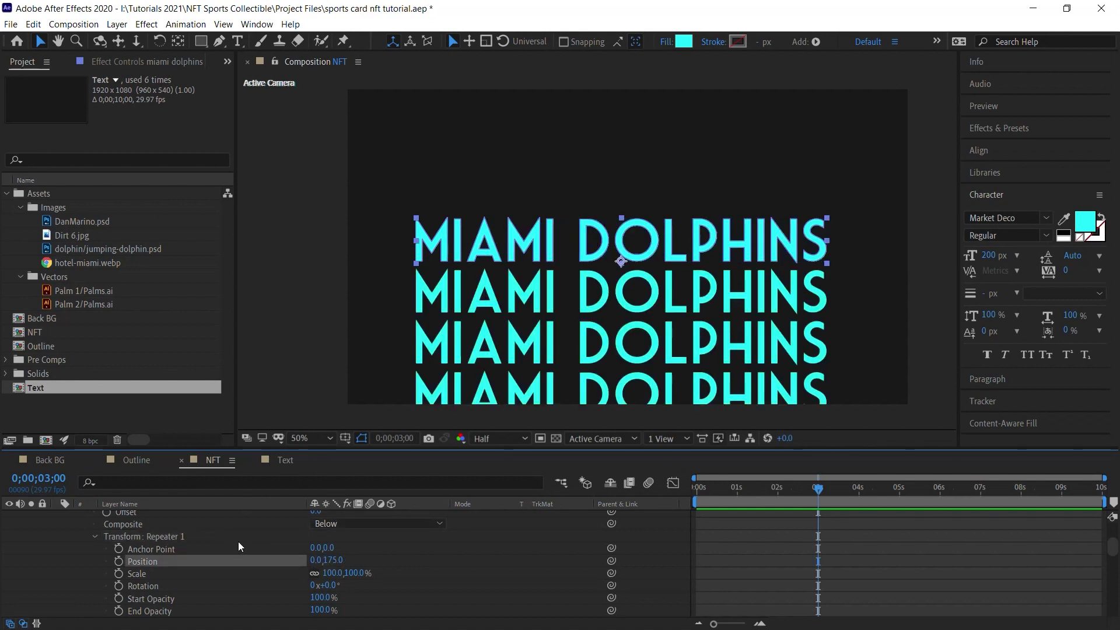
Step: Scale the outlines layer to 50% and move the stacked text to the upper-left corner of the composition
{"action": "scroll", "coordinate": [1112, 547], "scroll_direction": "up", "scroll_amount": 5}
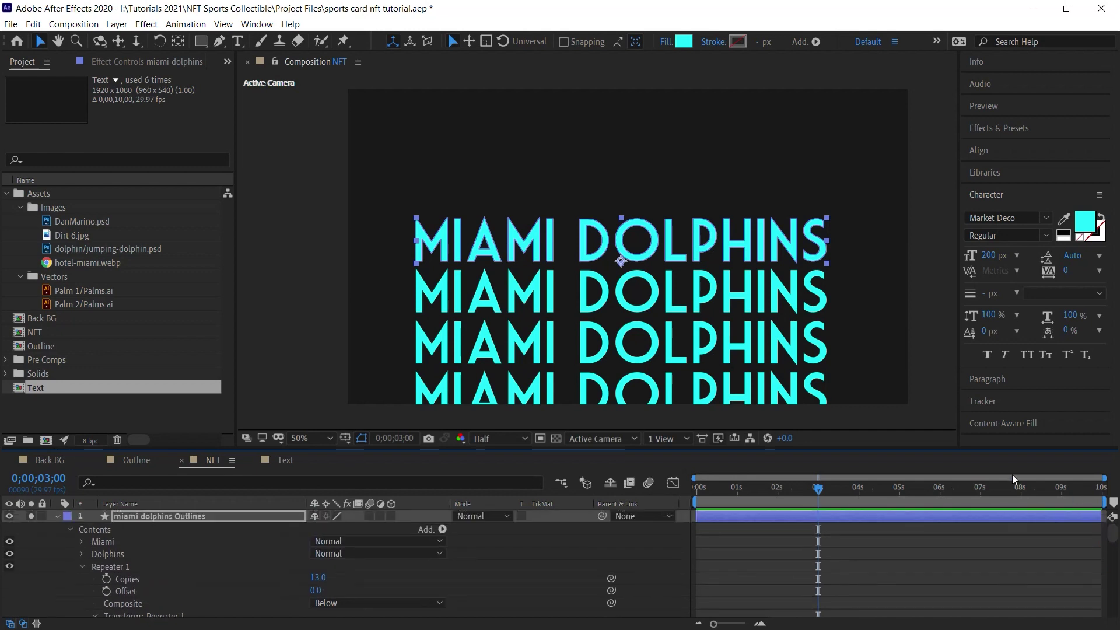
{"action": "left_click", "coordinate": [179, 517]}
{"action": "key", "text": "s"}
{"action": "left_click", "coordinate": [331, 529]}
{"action": "type", "text": "50"}
{"action": "key", "text": "Return"}
{"action": "left_click_drag", "start_coordinate": [565, 246], "coordinate": [401, 110]}
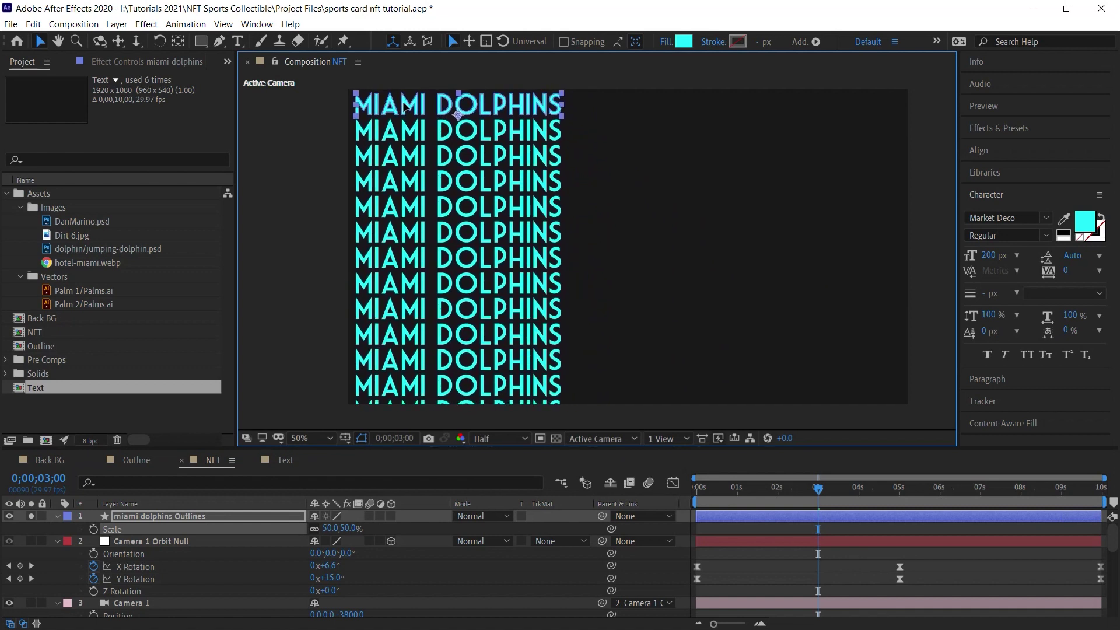
Step: Change the repeated text's shape fill color to white (FFFFFF)
{"action": "left_click", "coordinate": [683, 41]}
{"action": "left_click", "coordinate": [607, 337]}
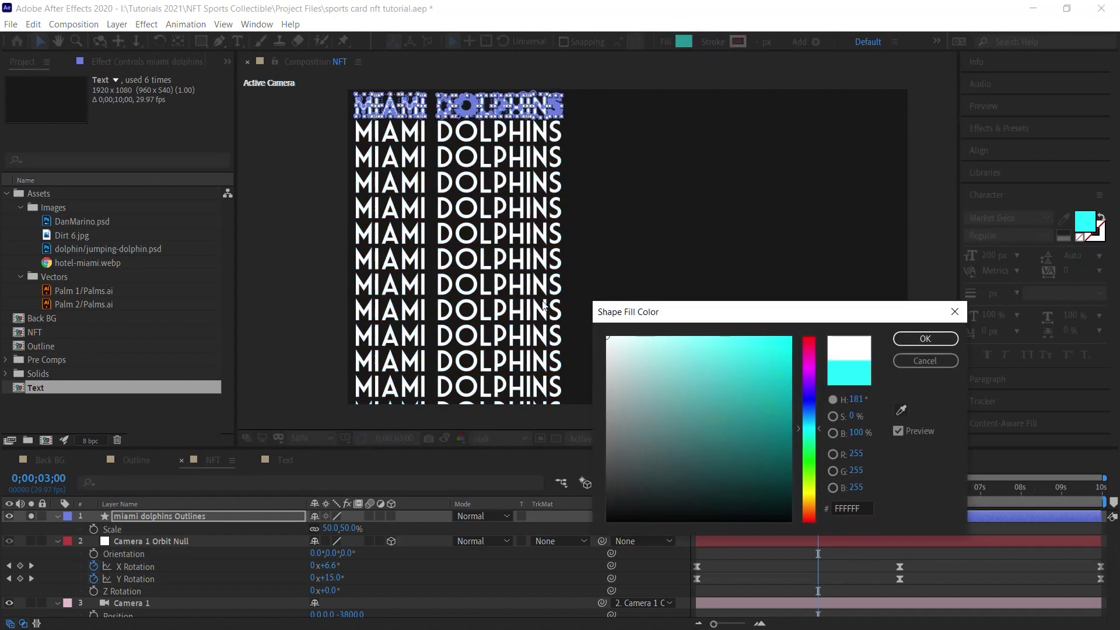
{"action": "left_click", "coordinate": [925, 339]}
Step: Duplicate the outlines layer and rename the lower copy "miami"
{"action": "left_click", "coordinate": [162, 517]}
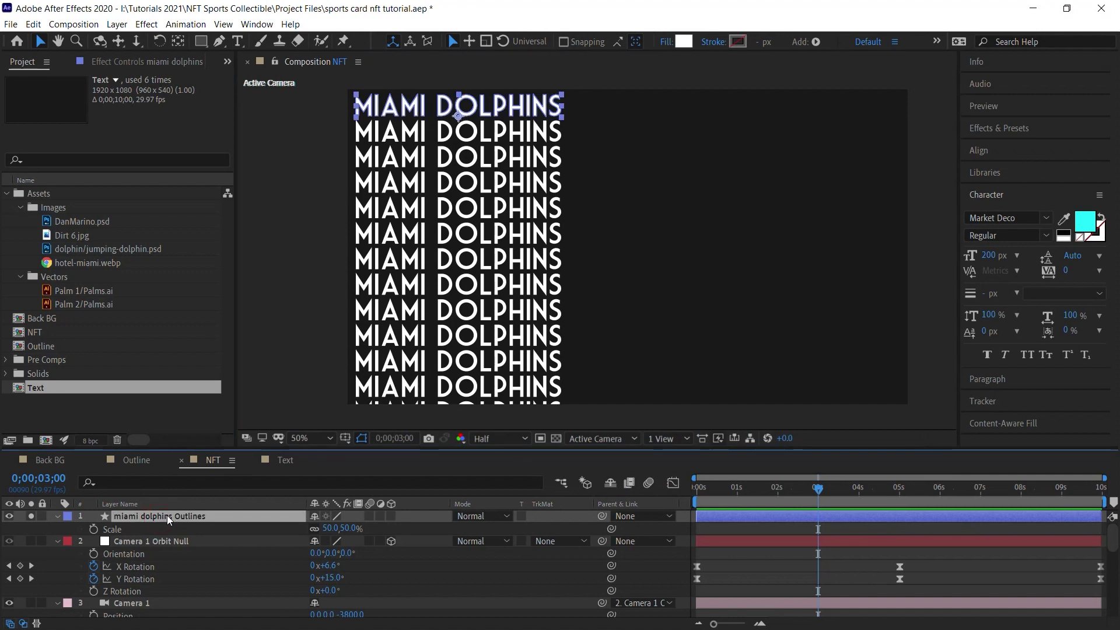
{"action": "key", "text": "ctrl+d"}
{"action": "left_click", "coordinate": [146, 527]}
{"action": "key", "text": "Return"}
{"action": "type", "text": "miami"}
{"action": "key", "text": "Return"}
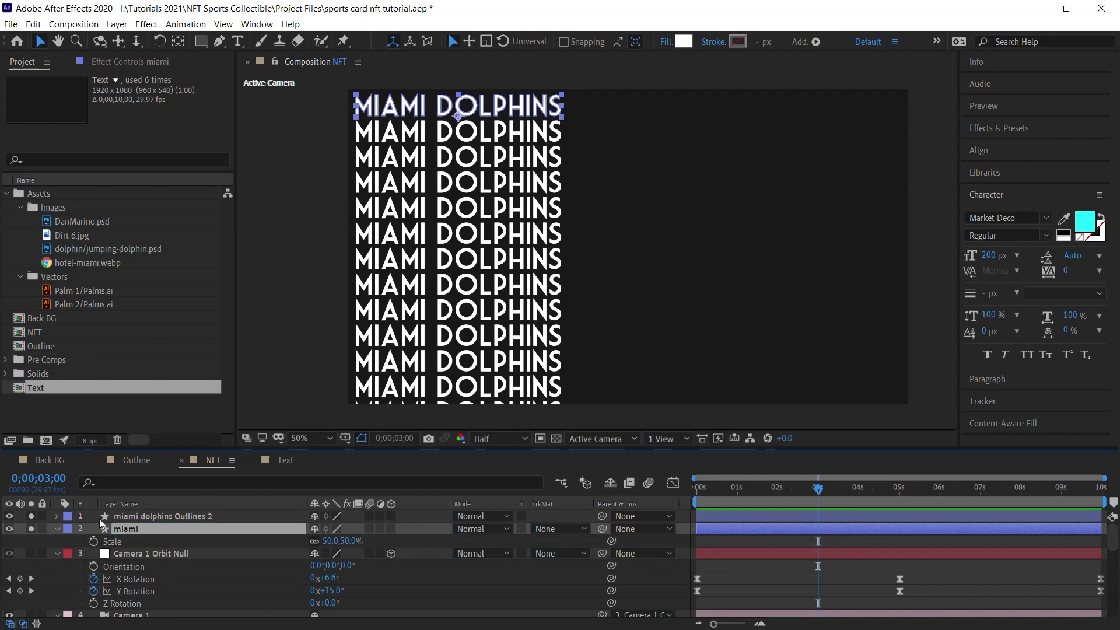
Step: Delete the Dolphins group from the contents of the miami layer
{"action": "left_click", "coordinate": [57, 528]}
{"action": "left_click", "coordinate": [58, 529]}
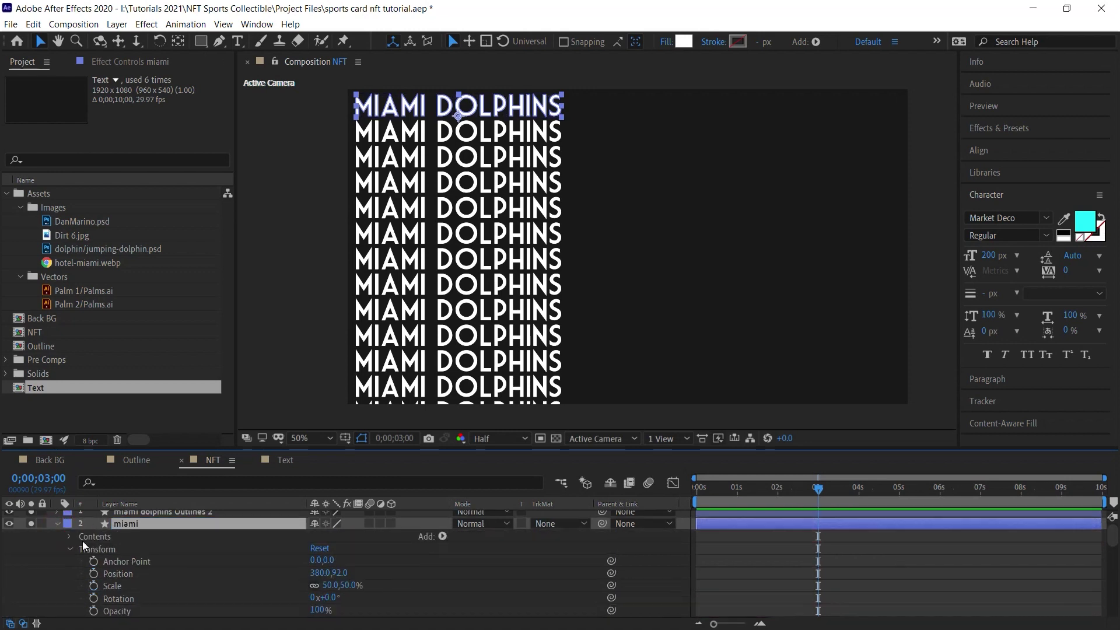
{"action": "left_click", "coordinate": [68, 536]}
{"action": "left_click", "coordinate": [67, 536]}
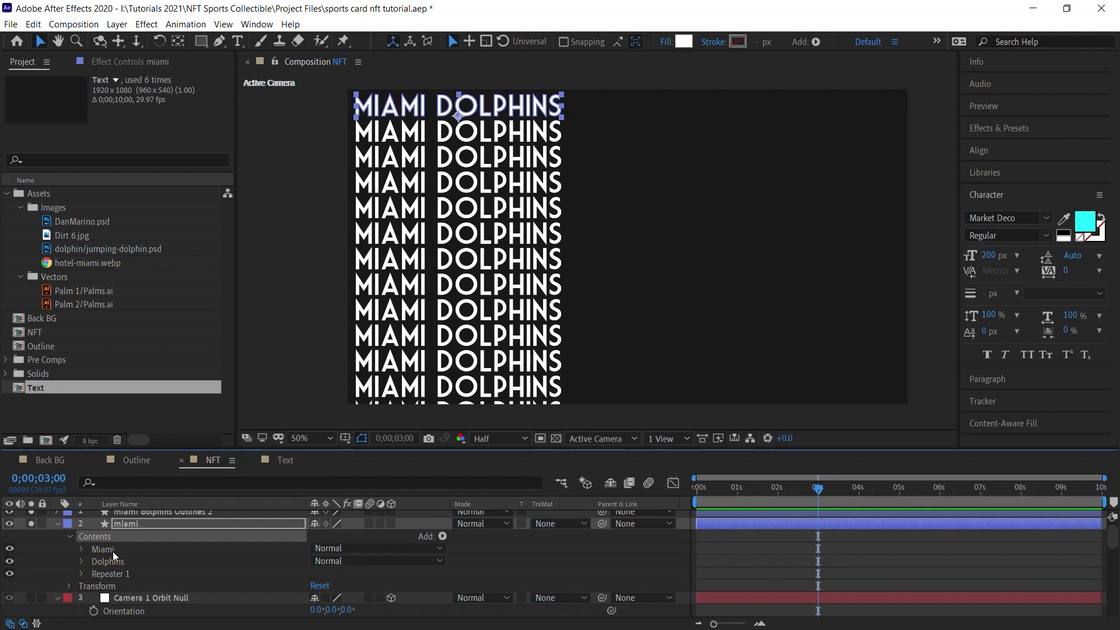
{"action": "left_click", "coordinate": [112, 558]}
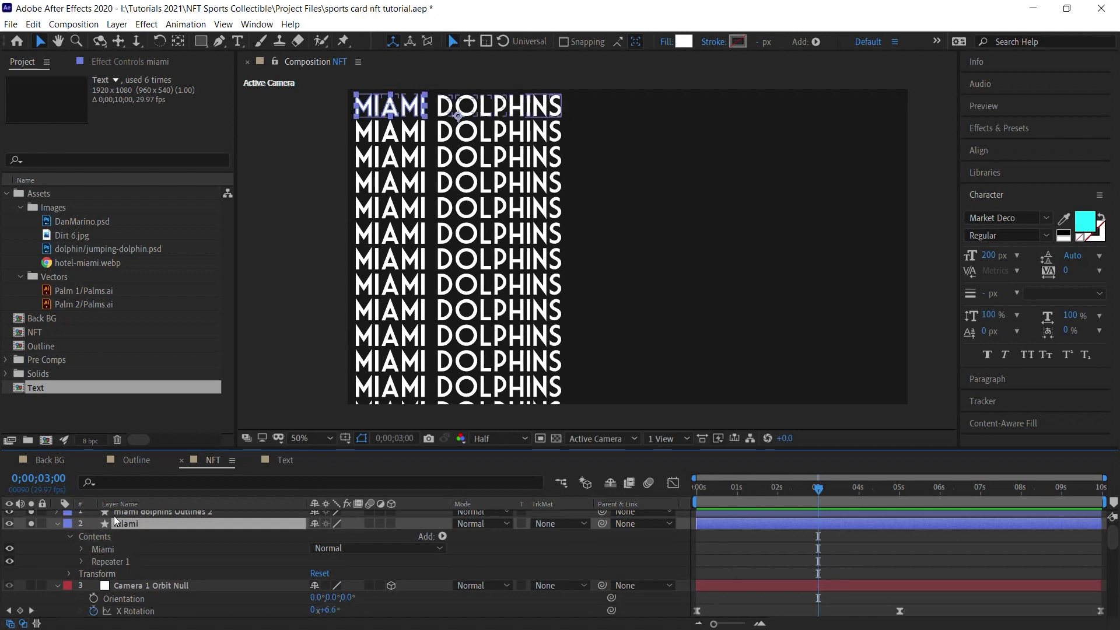
{"action": "left_click", "coordinate": [121, 523]}
Step: Rename the miami dolphins Outlines 2 layer "dolphins"
{"action": "left_click", "coordinate": [143, 512]}
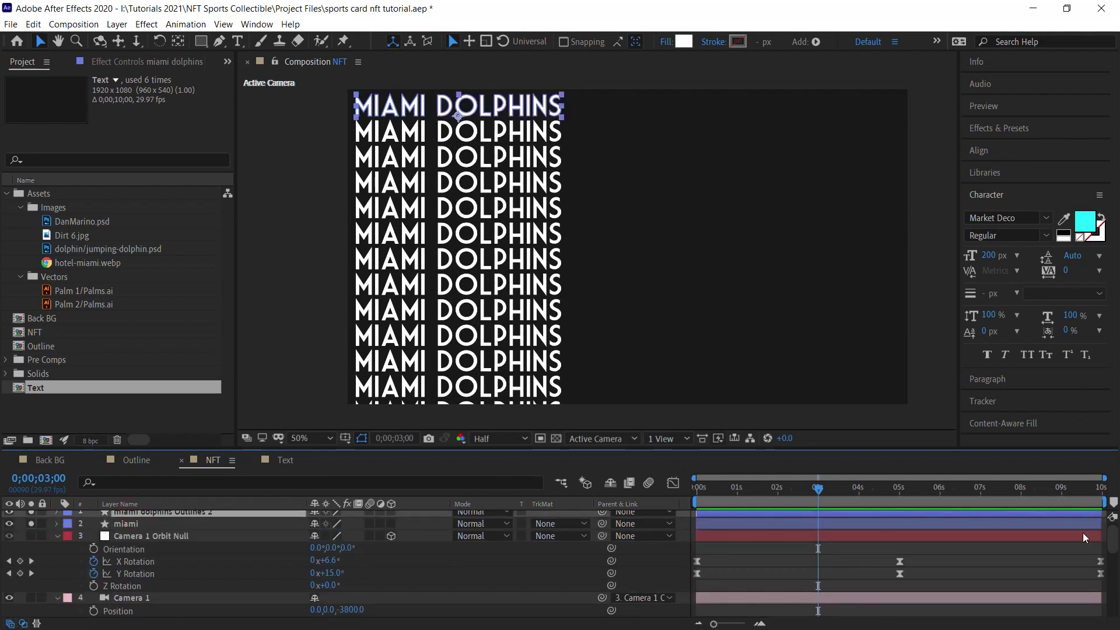
{"action": "scroll", "coordinate": [1111, 538], "scroll_direction": "up", "scroll_amount": 1}
{"action": "key", "text": "Return"}
{"action": "type", "text": "dolphins"}
{"action": "key", "text": "Return"}
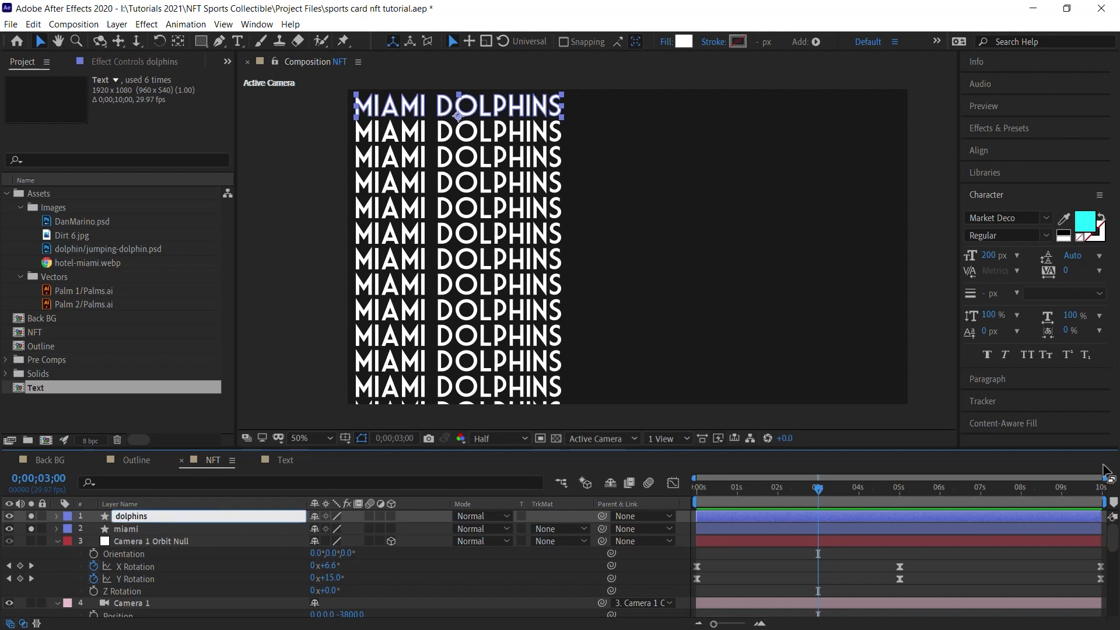
Step: Delete the Miami group from the contents of the dolphins layer and collapse the layer
{"action": "left_click", "coordinate": [57, 516]}
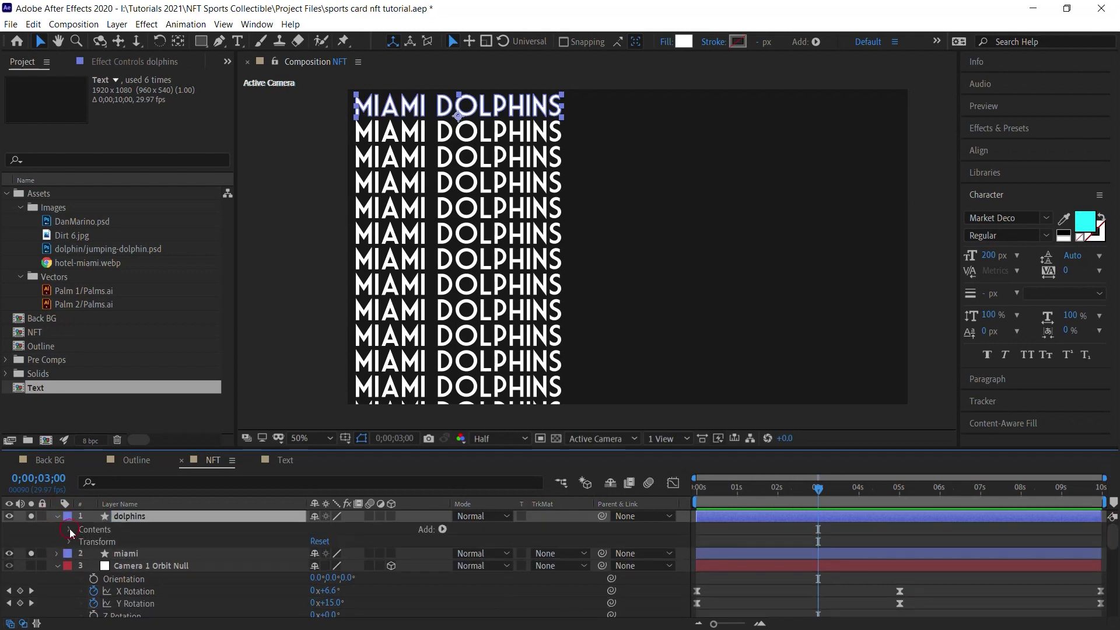
{"action": "left_click", "coordinate": [69, 528]}
{"action": "left_click", "coordinate": [107, 539]}
{"action": "key", "text": "Delete"}
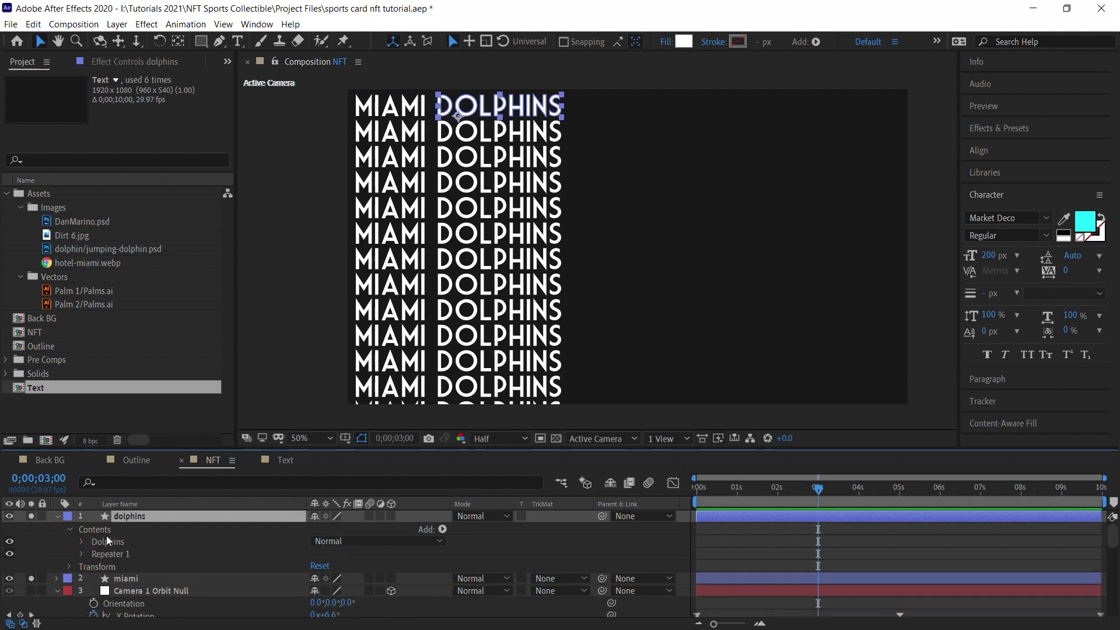
{"action": "left_click", "coordinate": [56, 516]}
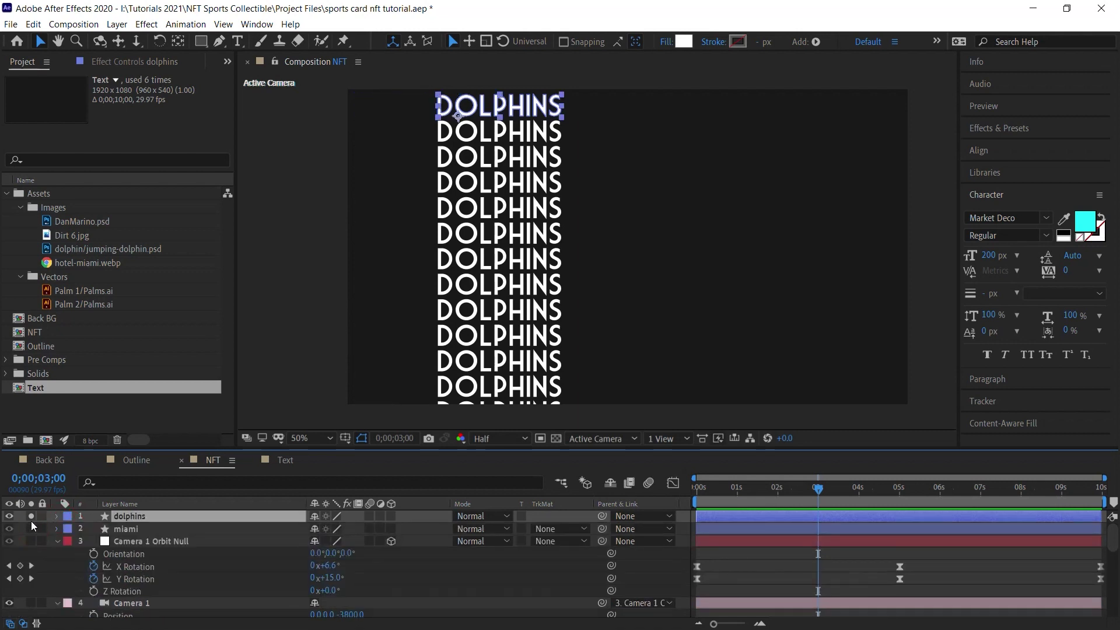
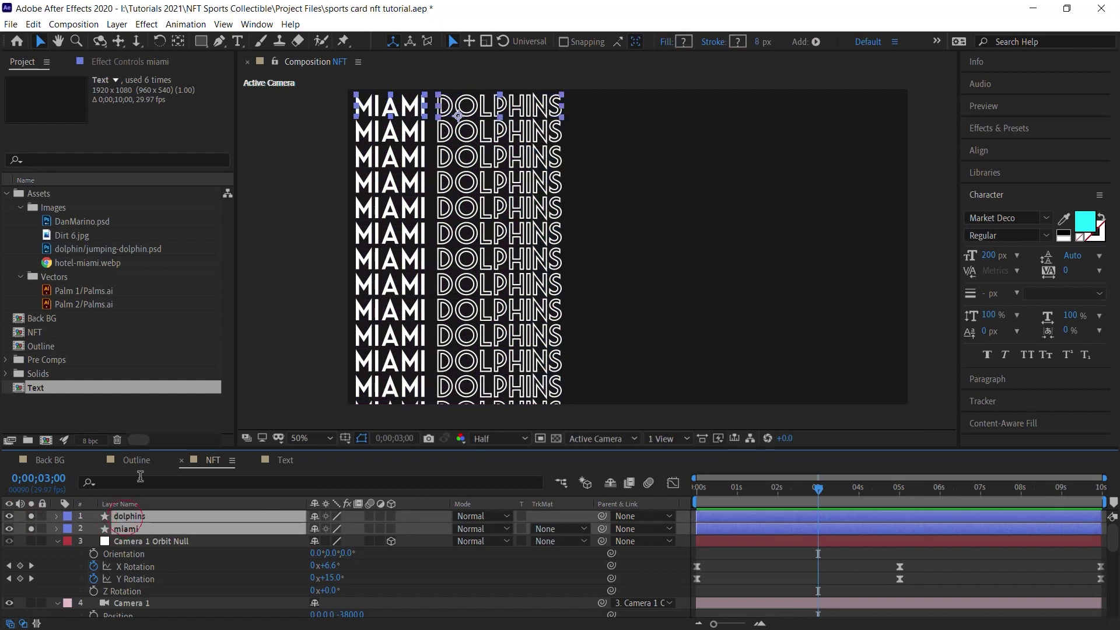
Step: Separate the Position dimensions of both the dolphins and miami layers
{"action": "key", "text": "p"}
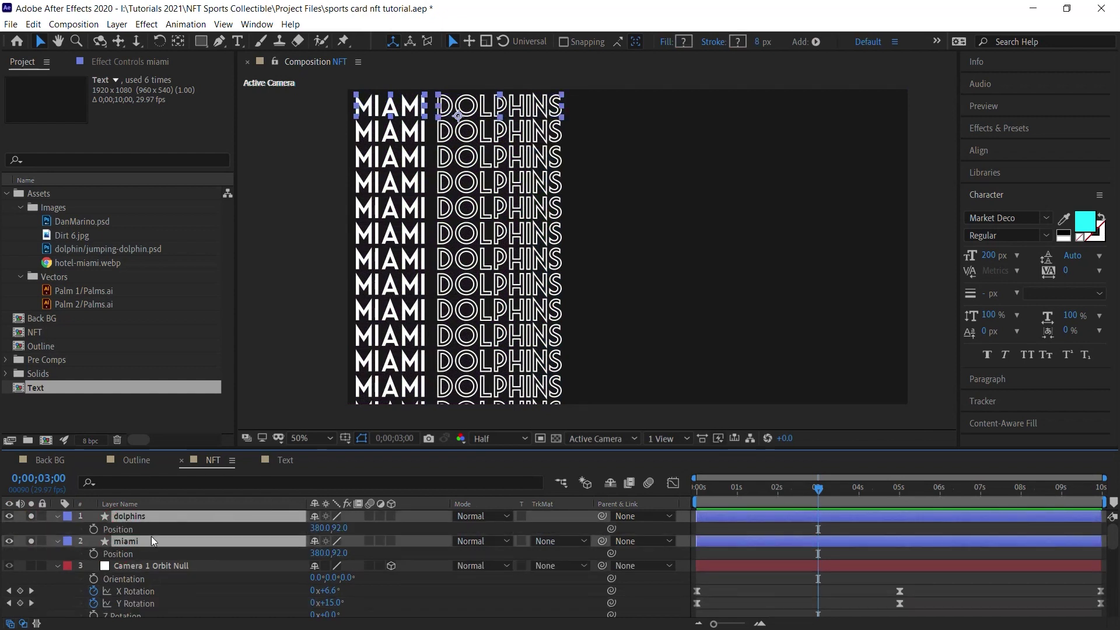
{"action": "right_click", "coordinate": [127, 527]}
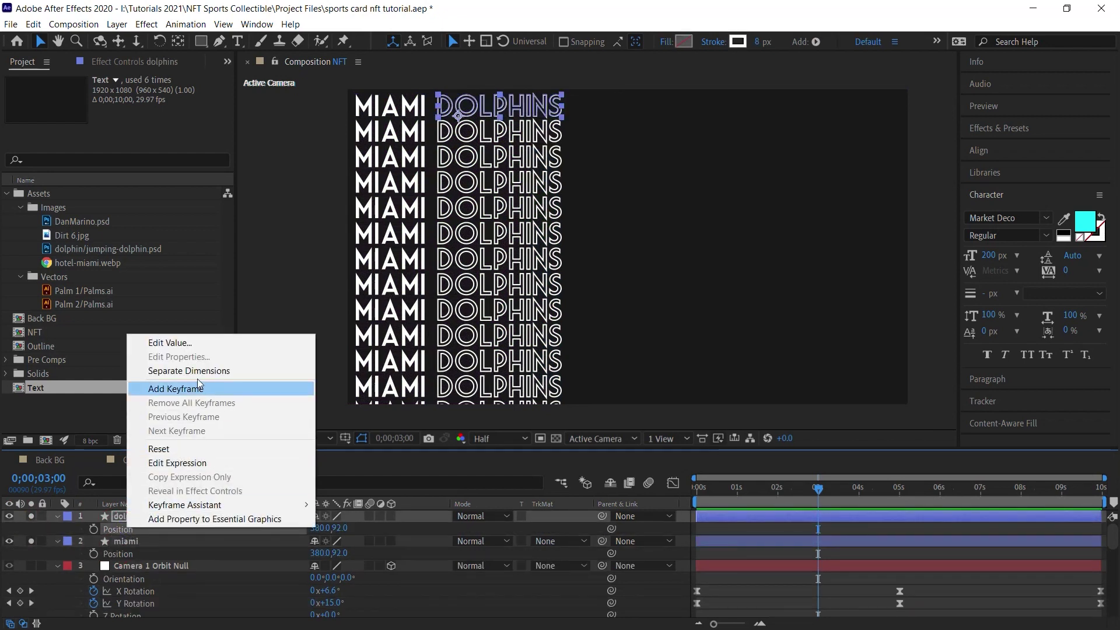
{"action": "left_click", "coordinate": [218, 372]}
{"action": "left_click", "coordinate": [128, 567]}
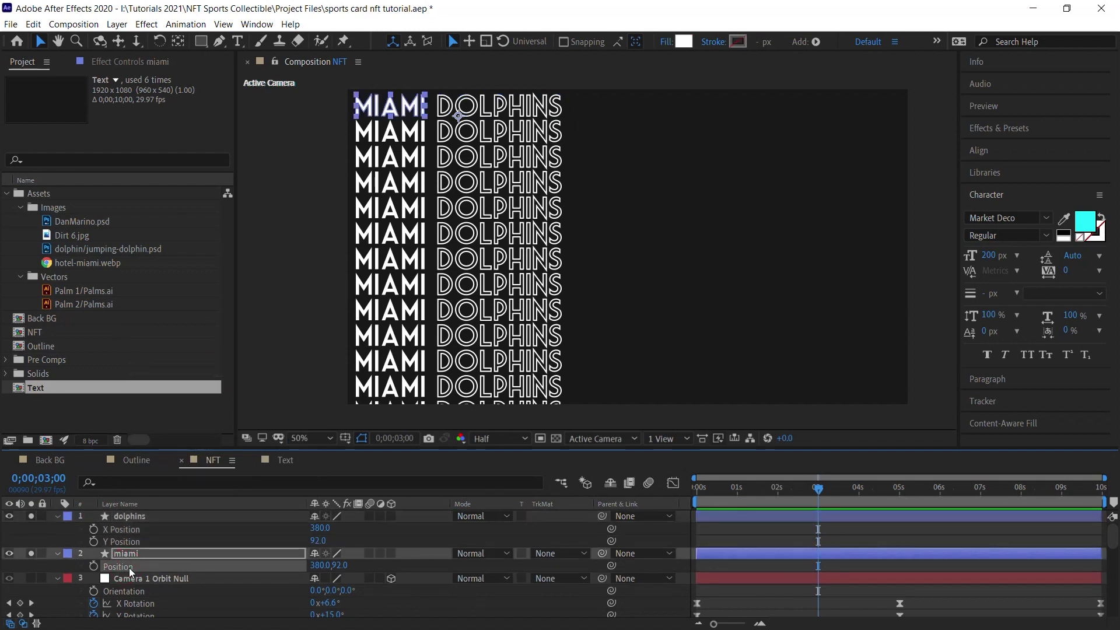
{"action": "right_click", "coordinate": [135, 566]}
{"action": "left_click", "coordinate": [208, 410]}
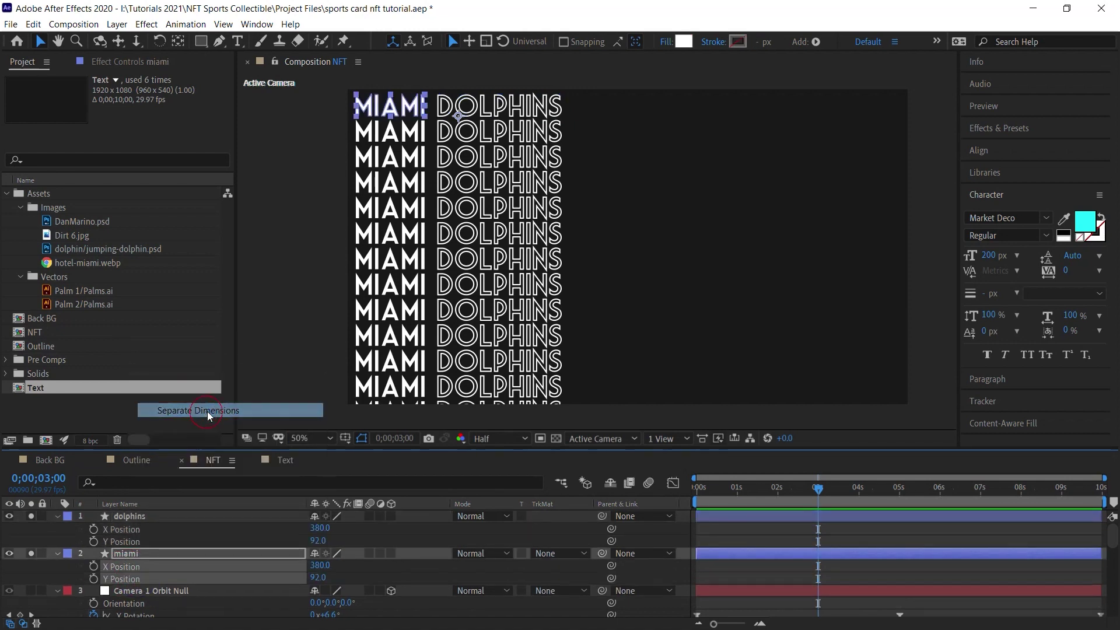
Step: Keyframe the miami layer's Y Position at the start of the timeline with a value of 48
{"action": "left_click", "coordinate": [136, 516]}
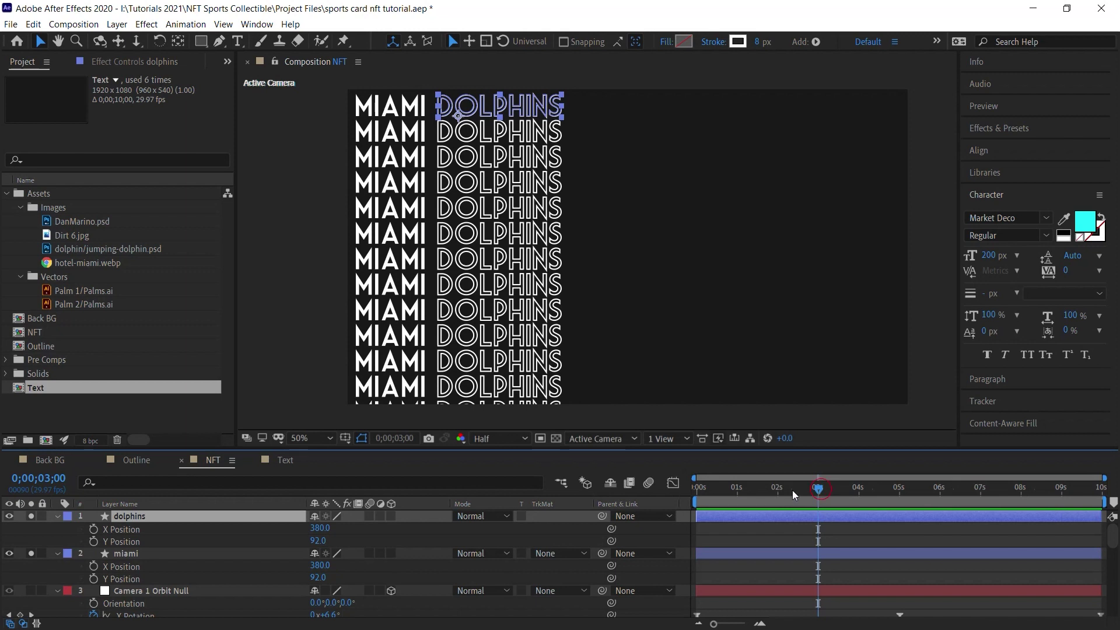
{"action": "left_click", "coordinate": [124, 559]}
{"action": "left_click", "coordinate": [119, 579]}
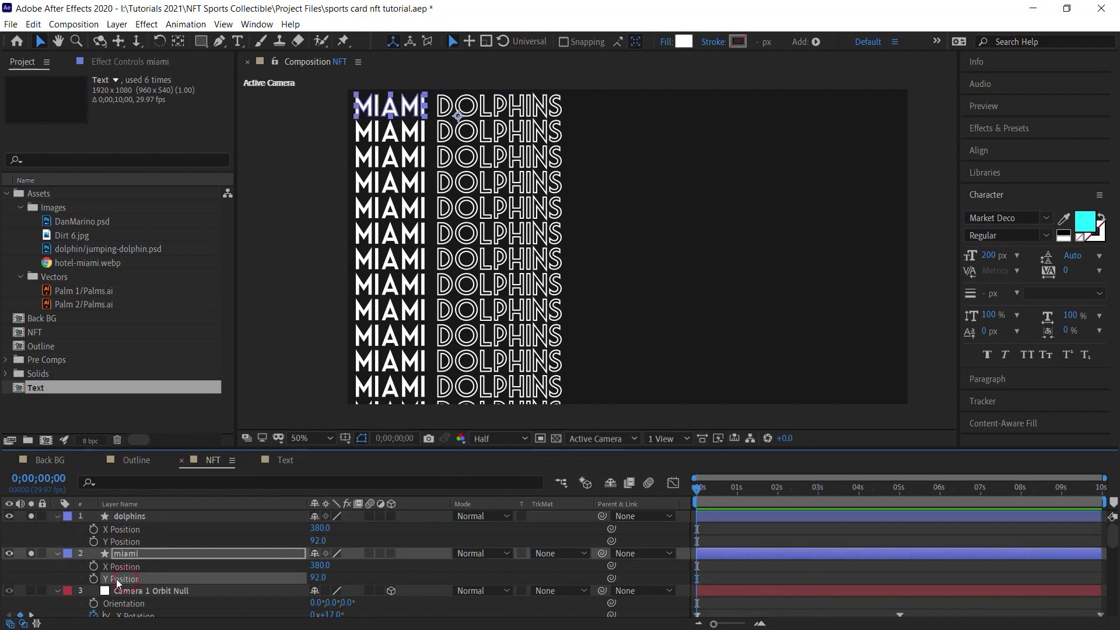
{"action": "left_click", "coordinate": [93, 579]}
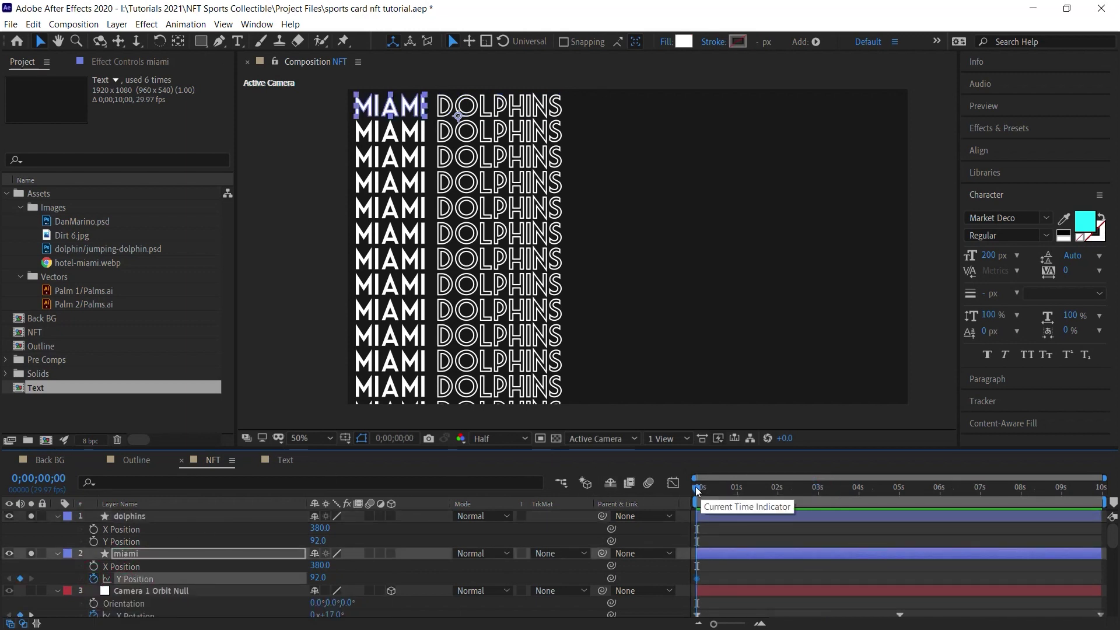
{"action": "left_click", "coordinate": [426, 105]}
{"action": "key", "text": "Up"}
{"action": "key", "text": "Up"}
{"action": "key", "text": "Up"}
{"action": "key", "text": "Up"}
{"action": "key", "text": "Up"}
{"action": "key", "text": "Up"}
{"action": "key", "text": "Up"}
{"action": "key", "text": "Up"}
{"action": "key", "text": "Up"}
{"action": "key", "text": "Up"}
{"action": "key", "text": "Up"}
{"action": "key", "text": "Up"}
{"action": "key", "text": "Up"}
{"action": "key", "text": "Up"}
{"action": "key", "text": "Up"}
{"action": "key", "text": "Up"}
{"action": "key", "text": "Up"}
{"action": "key", "text": "Up"}
{"action": "key", "text": "Up"}
{"action": "key", "text": "Up"}
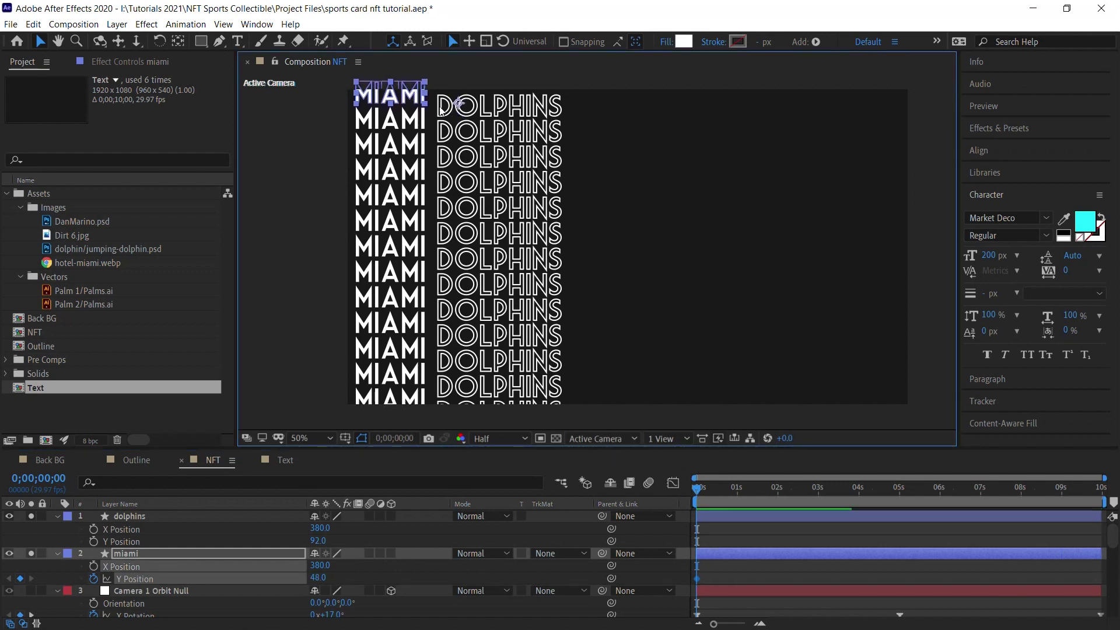
Step: Move the miami text down to Y Position 116 at the timeline's end and preview the motion
{"action": "left_click", "coordinate": [1101, 487]}
{"action": "left_click", "coordinate": [427, 97]}
{"action": "key", "text": "Down"}
{"action": "key", "text": "Down"}
{"action": "key", "text": "Down"}
{"action": "key", "text": "Down"}
{"action": "key", "text": "Down"}
{"action": "key", "text": "Down"}
{"action": "key", "text": "Down"}
{"action": "key", "text": "Down"}
{"action": "key", "text": "Down"}
{"action": "key", "text": "Down"}
{"action": "key", "text": "Down"}
{"action": "key", "text": "Down"}
{"action": "key", "text": "Down"}
{"action": "key", "text": "Down"}
{"action": "key", "text": "Down"}
{"action": "key", "text": "Down"}
{"action": "key", "text": "Down"}
{"action": "key", "text": "Down"}
{"action": "key", "text": "Down"}
{"action": "key", "text": "Down"}
{"action": "key", "text": "space"}
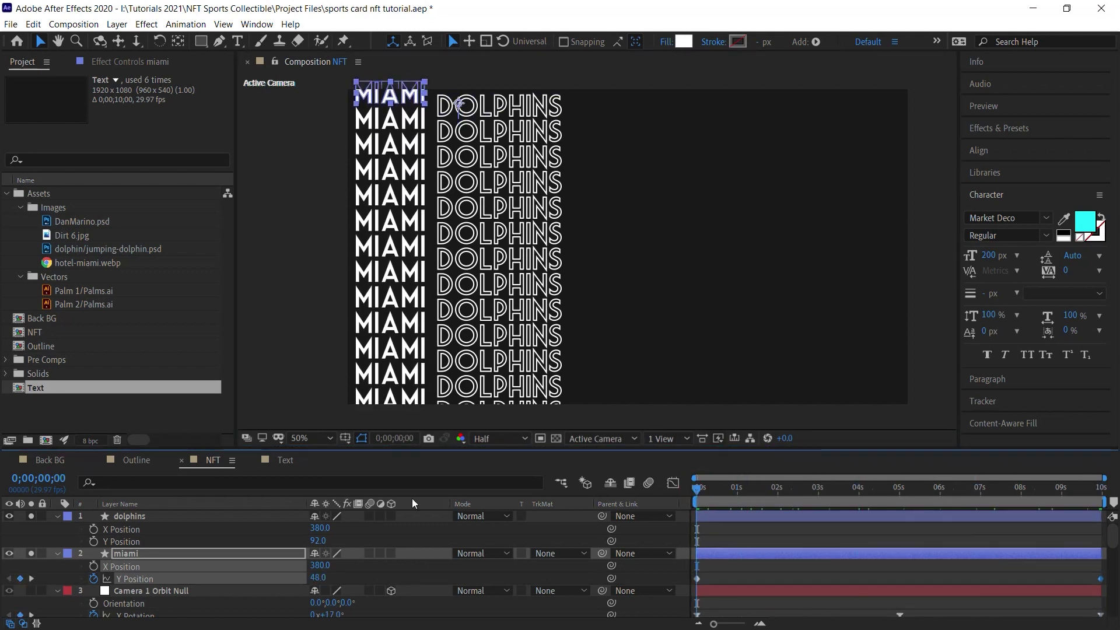
Step: Keyframe the dolphins layer's Y Position at the start of the timeline with a value of 98
{"action": "left_click", "coordinate": [153, 516]}
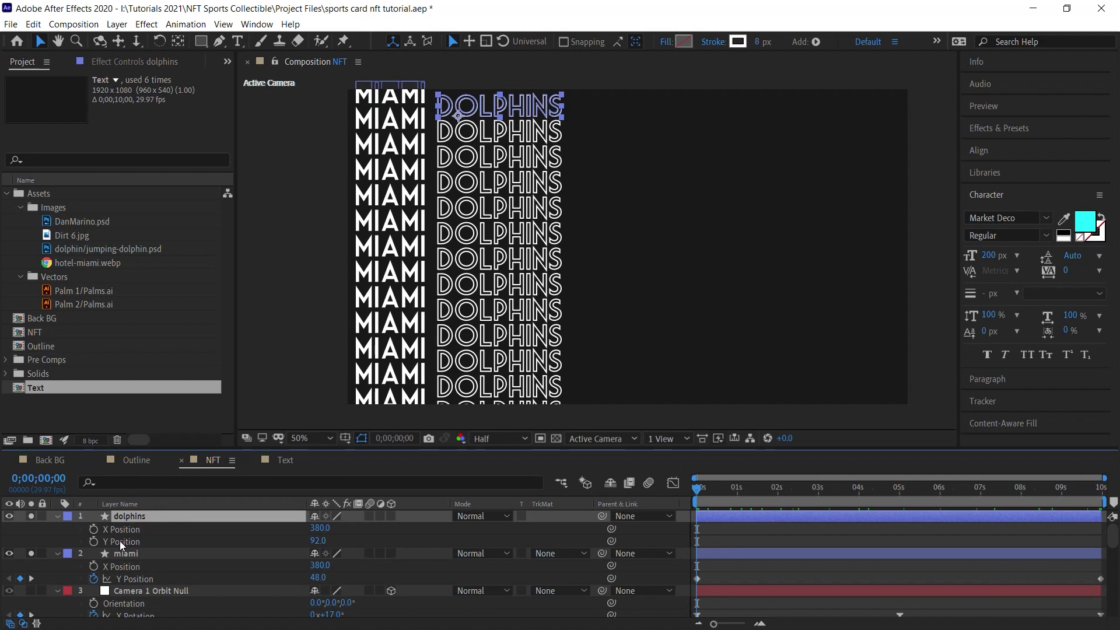
{"action": "left_click", "coordinate": [120, 542]}
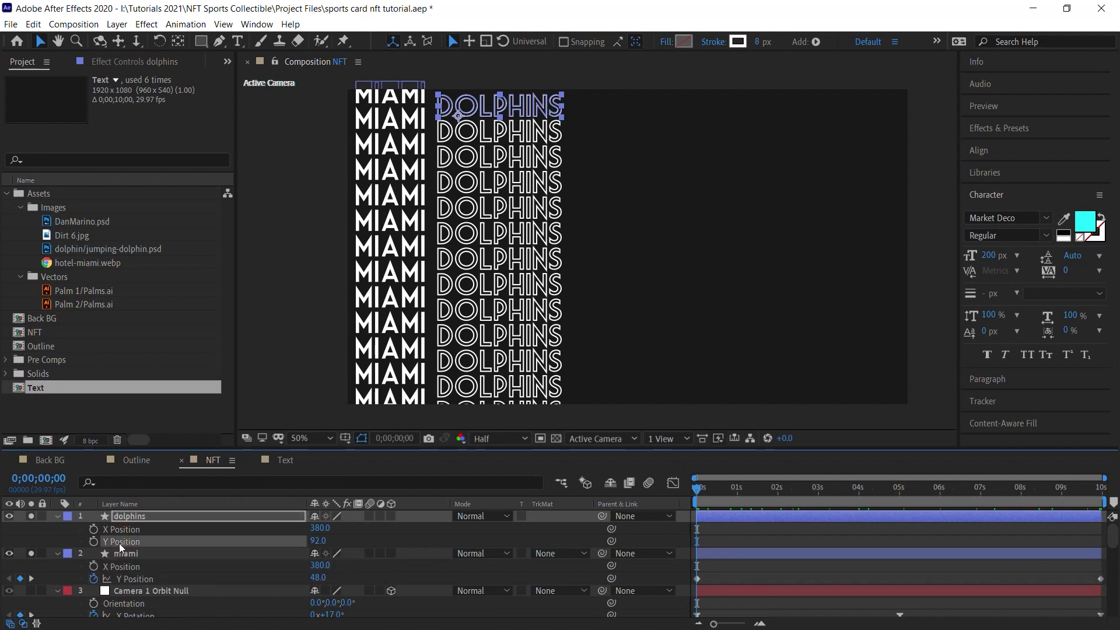
{"action": "left_click", "coordinate": [93, 542]}
{"action": "left_click_drag", "start_coordinate": [516, 109], "coordinate": [514, 108]}
Step: Move the dolphins text up to Y Position 46 at the last frame and preview the opposing text motion
{"action": "key", "text": "End"}
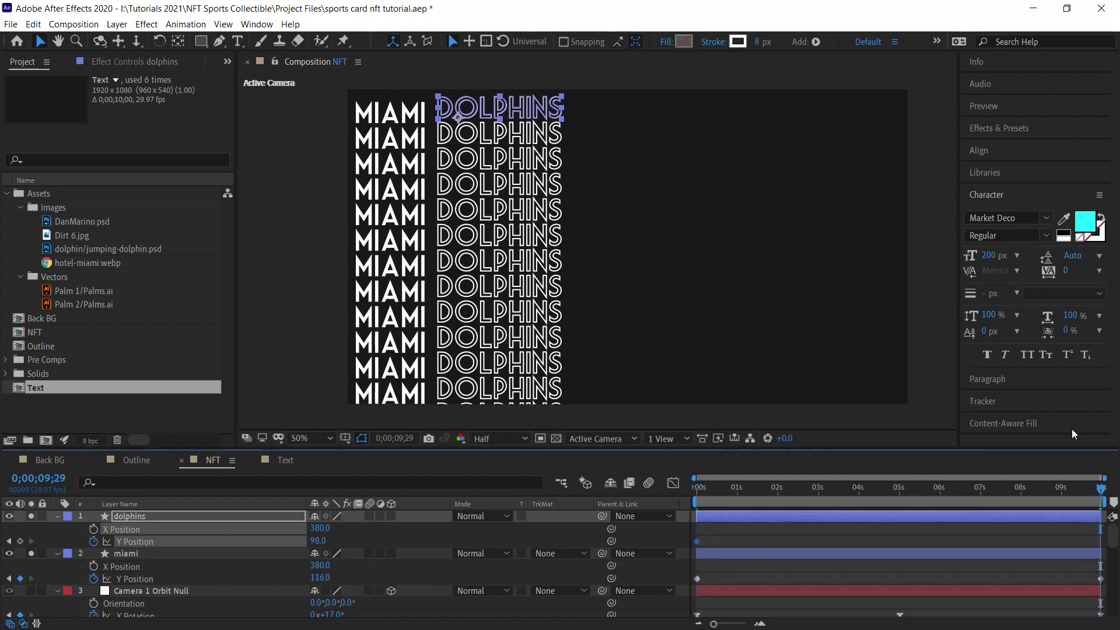
{"action": "key", "text": "shift+Up"}
{"action": "key", "text": "shift+Up"}
{"action": "key", "text": "shift+Up"}
{"action": "key", "text": "shift+Up"}
{"action": "key", "text": "shift+Up"}
{"action": "key", "text": "shift+Up"}
{"action": "key", "text": "Up"}
{"action": "key", "text": "Up"}
{"action": "key", "text": "Up"}
{"action": "key", "text": "Up"}
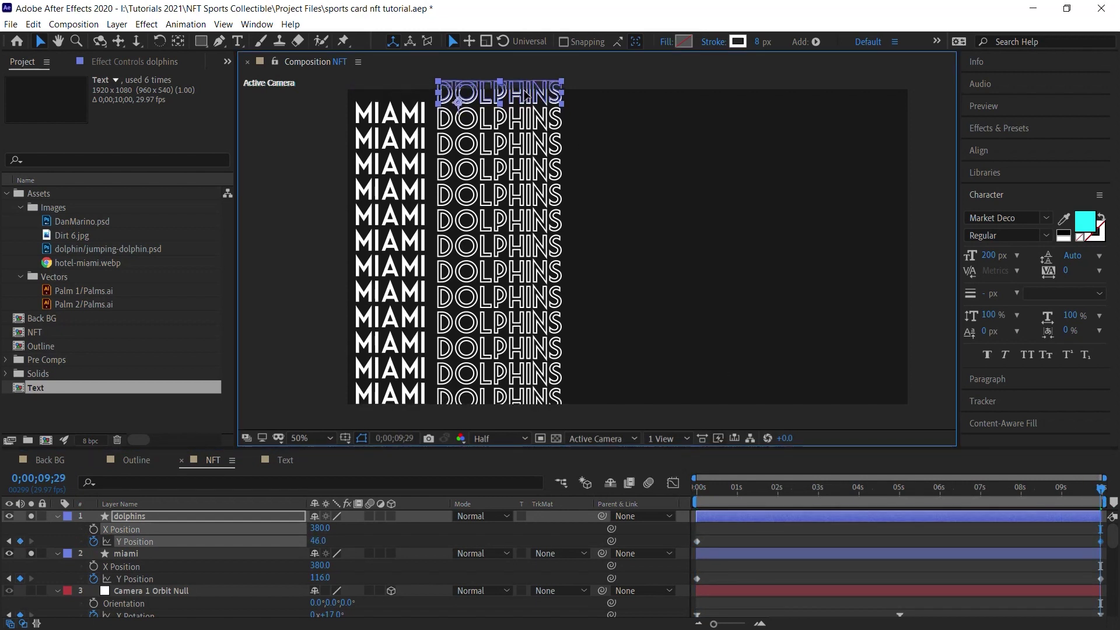
{"action": "key", "text": "space"}
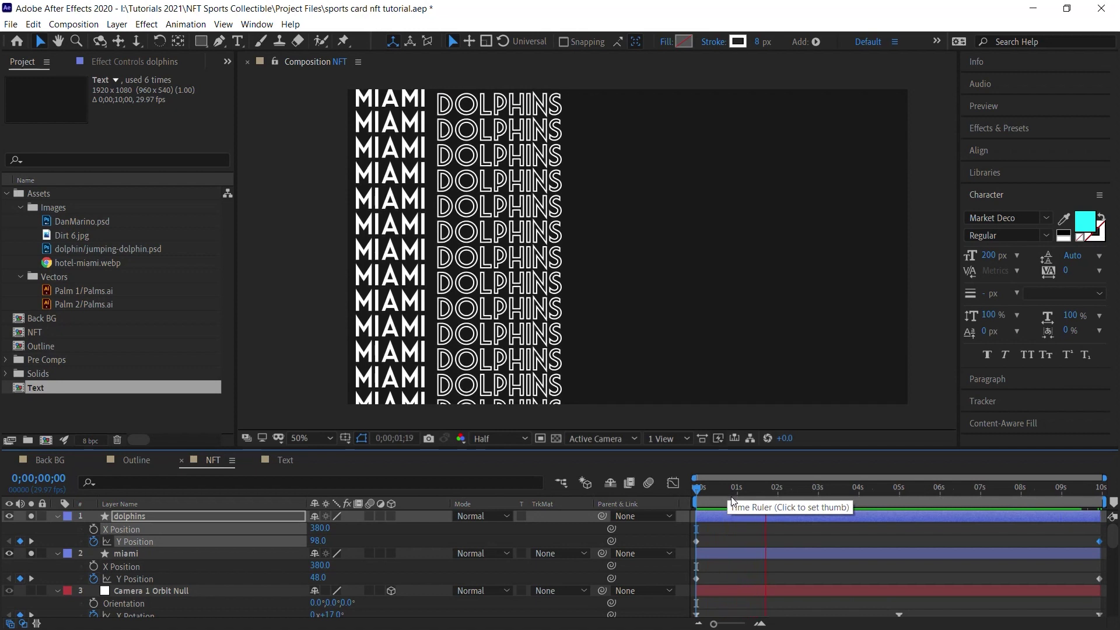
{"action": "key", "text": "space"}
Step: Set the opacity of both the miami and dolphins layers to 15%
{"action": "left_click", "coordinate": [127, 553]}
{"action": "left_click", "coordinate": [133, 516], "text": "shift"}
{"action": "key", "text": "t"}
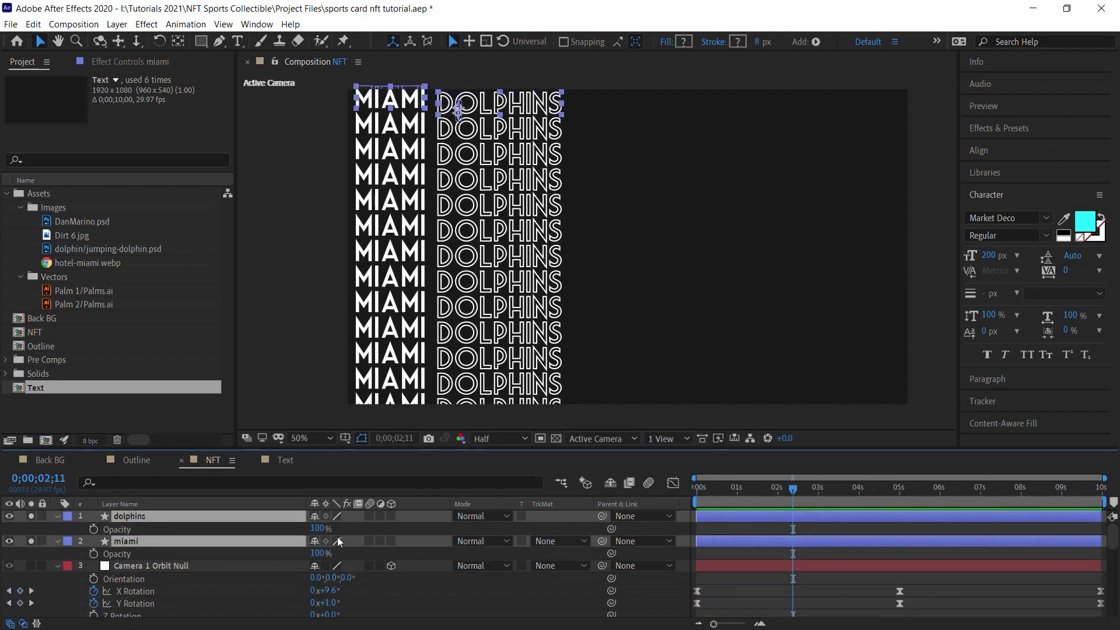
{"action": "type", "text": "15"}
{"action": "key", "text": "Return"}
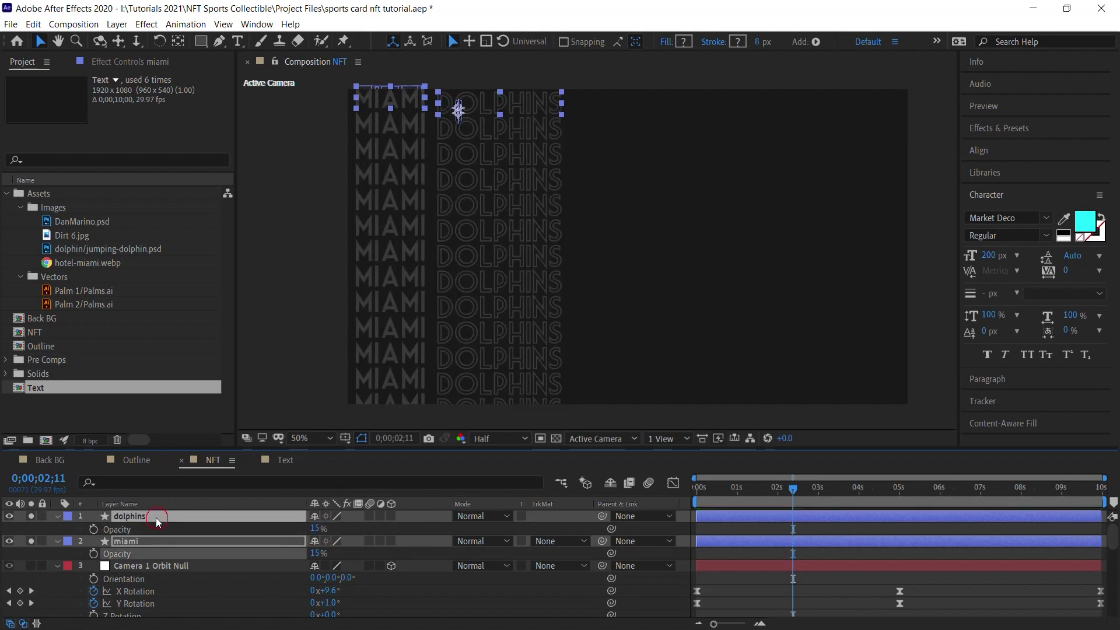
Step: Duplicate the miami and dolphins layers and bring both copies to the top of the layer stack
{"action": "left_click", "coordinate": [137, 540]}
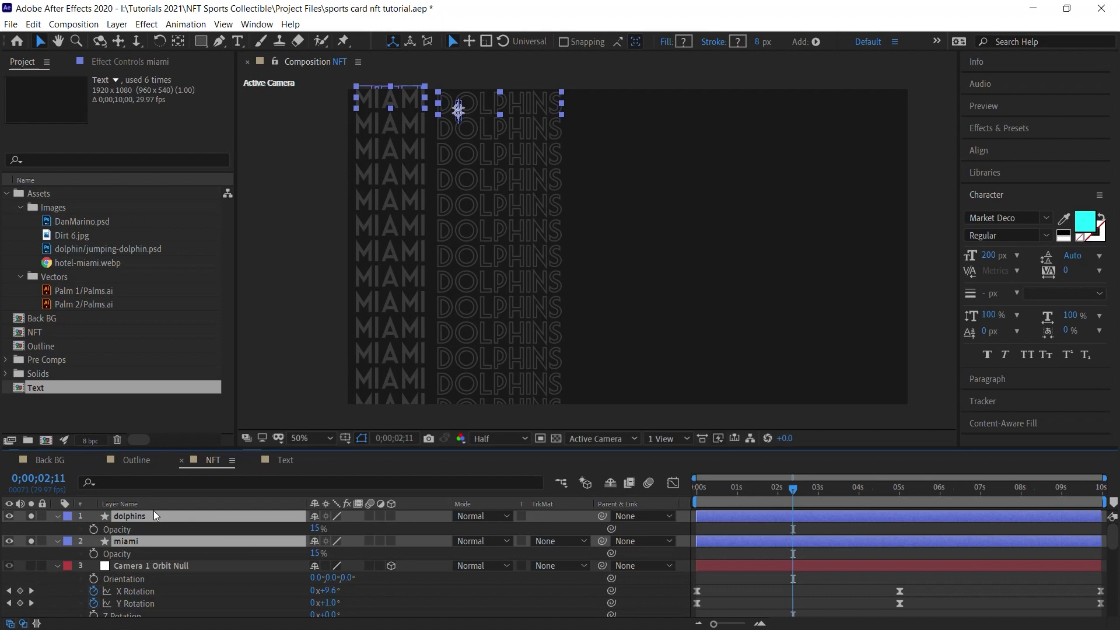
{"action": "key", "text": "ctrl+d"}
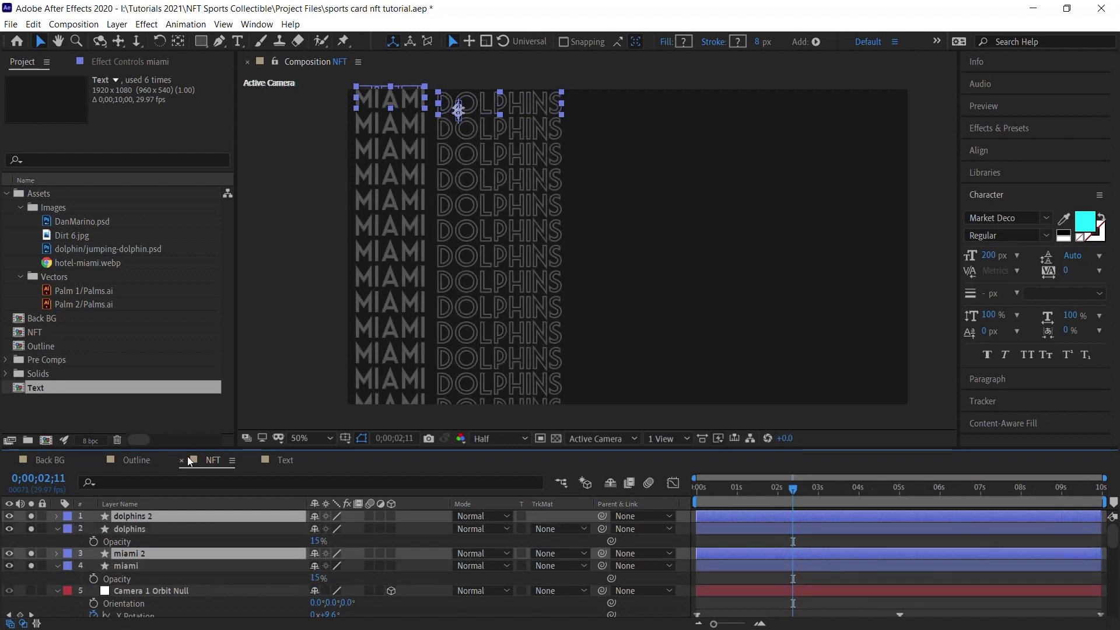
{"action": "key", "text": "ctrl+]"}
Step: Set the X Position of both the dolphins 2 and miami 2 layers to 1550
{"action": "key", "text": "p"}
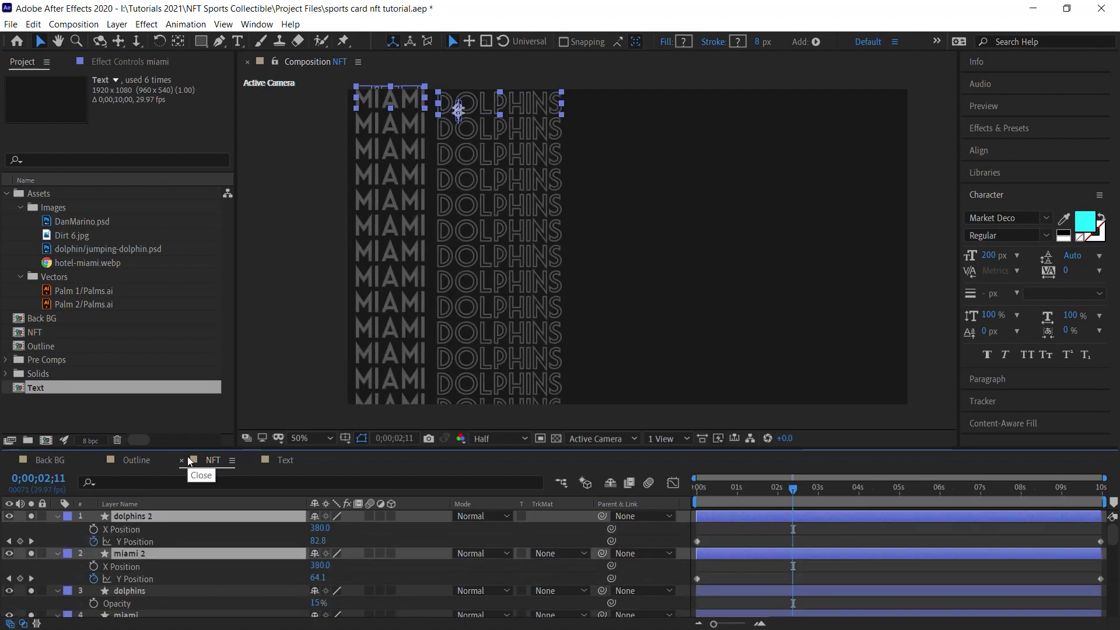
{"action": "left_click", "coordinate": [132, 530]}
{"action": "left_click", "coordinate": [140, 566]}
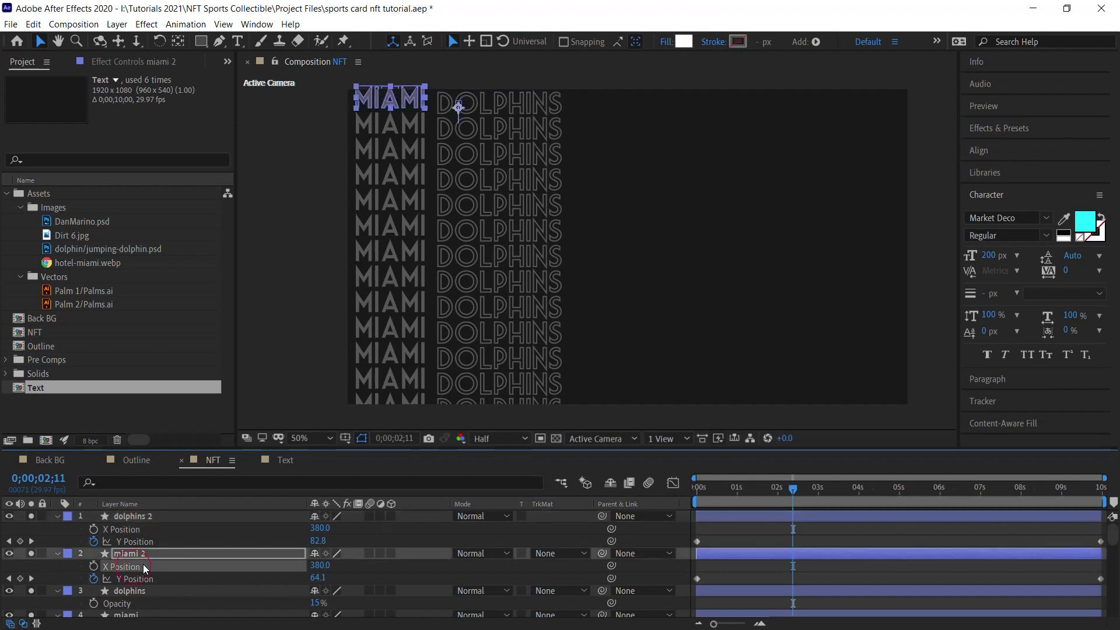
{"action": "left_click", "coordinate": [140, 530], "text": "shift"}
{"action": "left_click_drag", "start_coordinate": [321, 527], "coordinate": [406, 524]}
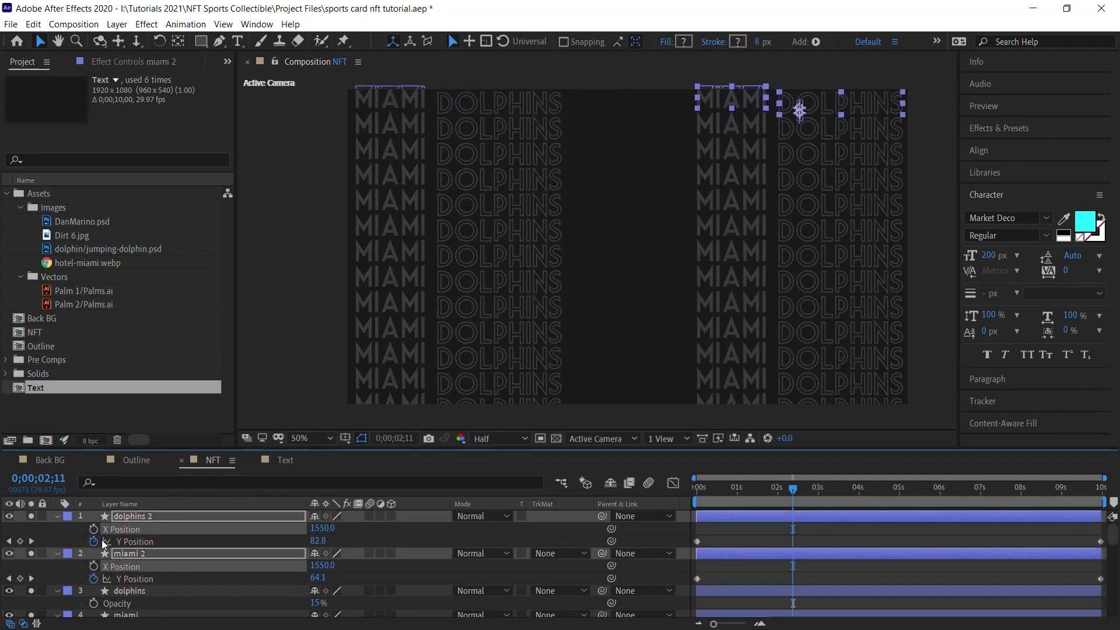
Step: Collapse the expanded dolphins and miami text layers and move all four text layers directly above the Grunge layer
{"action": "left_click", "coordinate": [58, 517]}
{"action": "left_click", "coordinate": [59, 529]}
{"action": "left_click", "coordinate": [59, 541]}
{"action": "key", "text": "grave"}
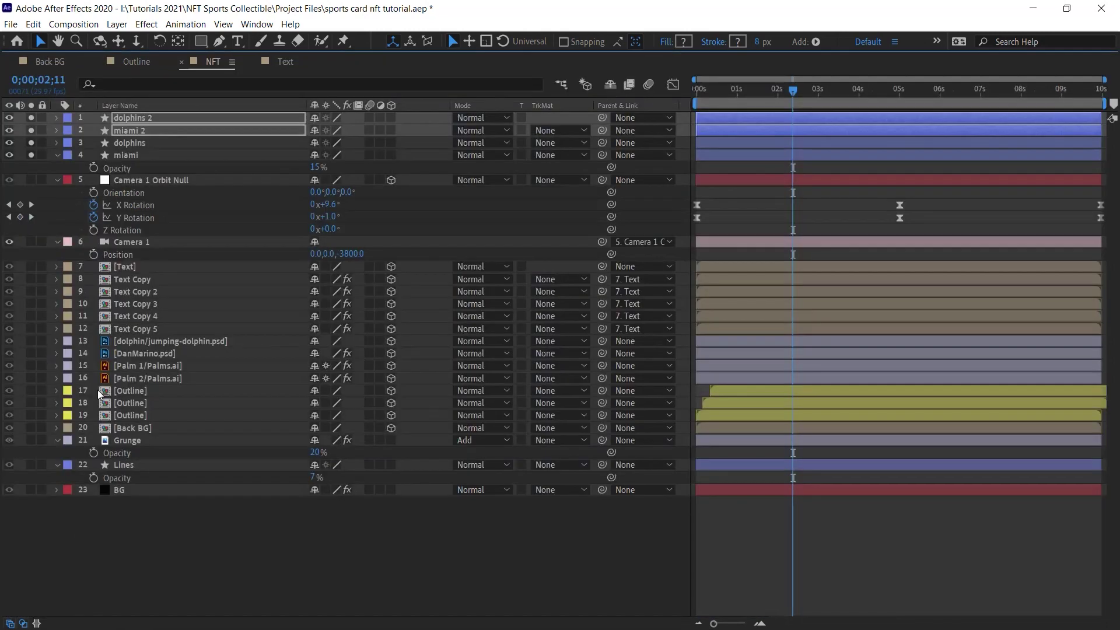
{"action": "left_click", "coordinate": [127, 155]}
{"action": "left_click", "coordinate": [140, 119], "text": "shift"}
{"action": "left_click_drag", "start_coordinate": [132, 155], "coordinate": [203, 439]}
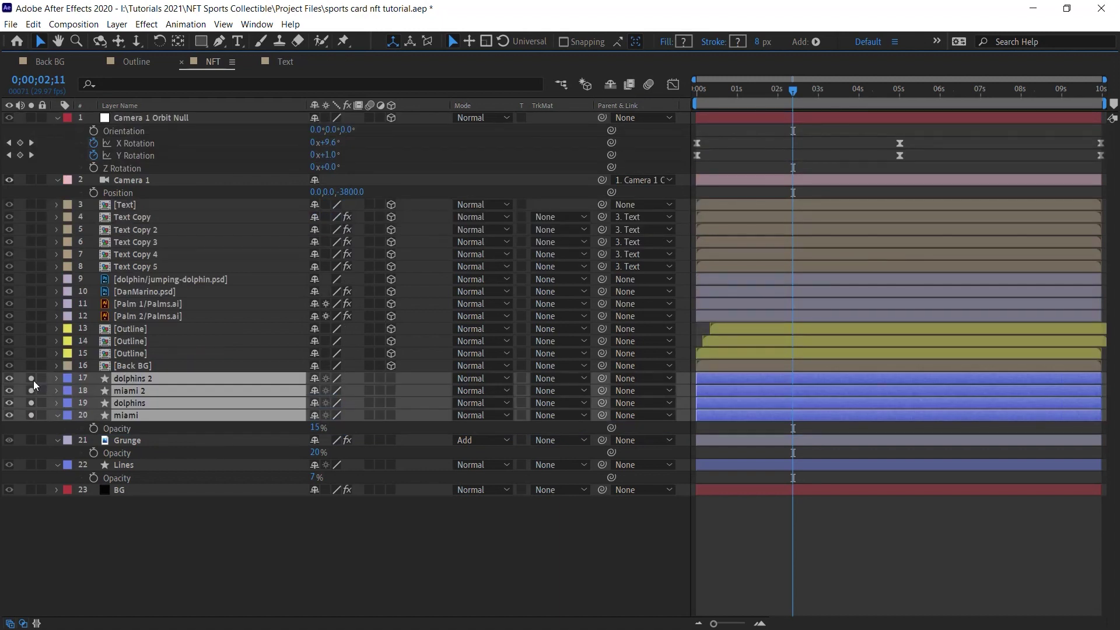
Step: Turn off solo for the four text layers and preview the full composition from the start
{"action": "key", "text": "grave"}
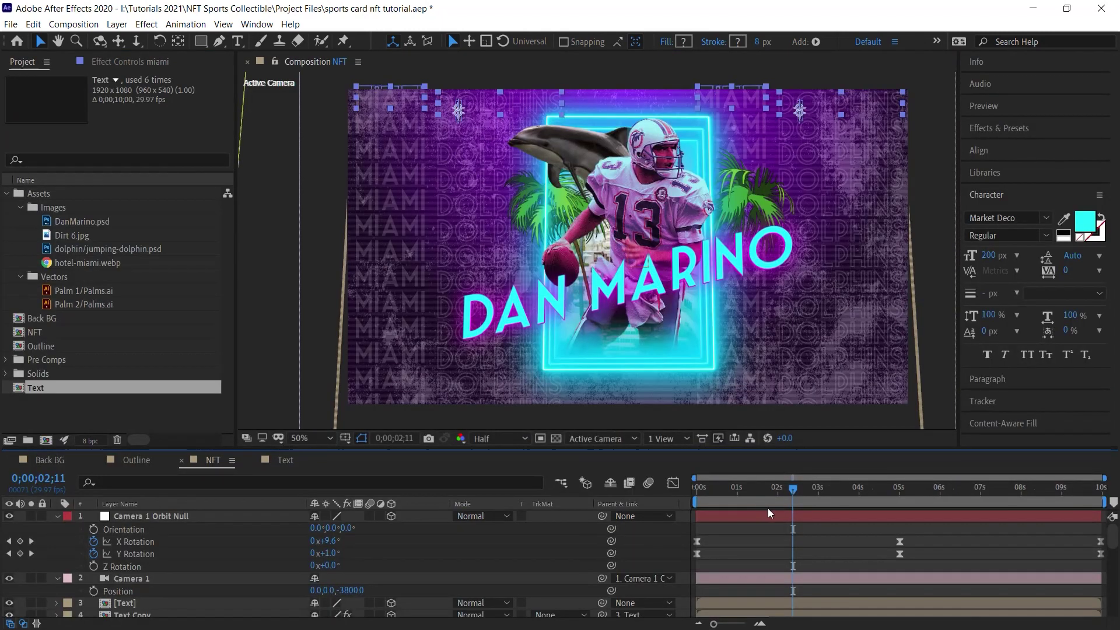
{"action": "left_click", "coordinate": [700, 490]}
{"action": "key", "text": "space"}
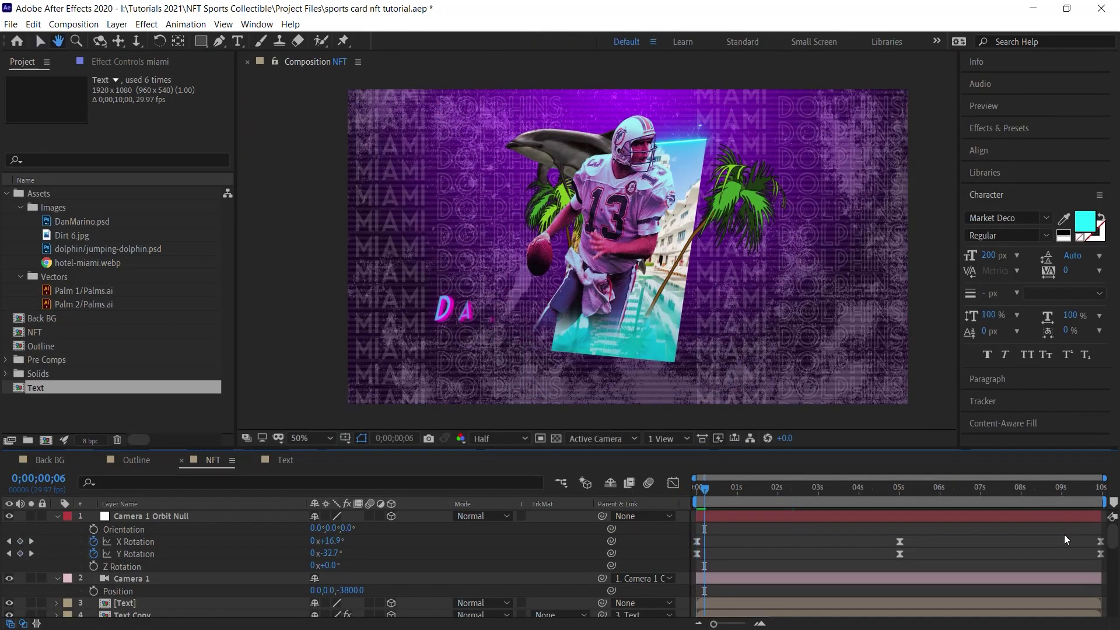
Step: Set the Grunge layer's opacity to 10%
{"action": "left_click_drag", "start_coordinate": [1112, 537], "coordinate": [1092, 606]}
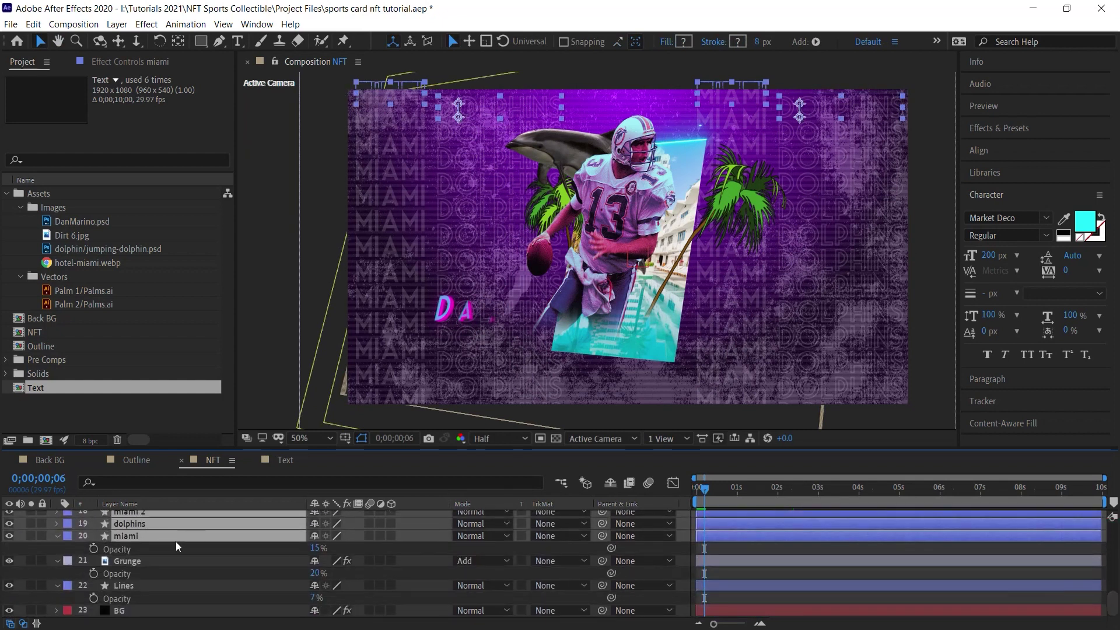
{"action": "left_click", "coordinate": [141, 563]}
{"action": "type", "text": "1"}
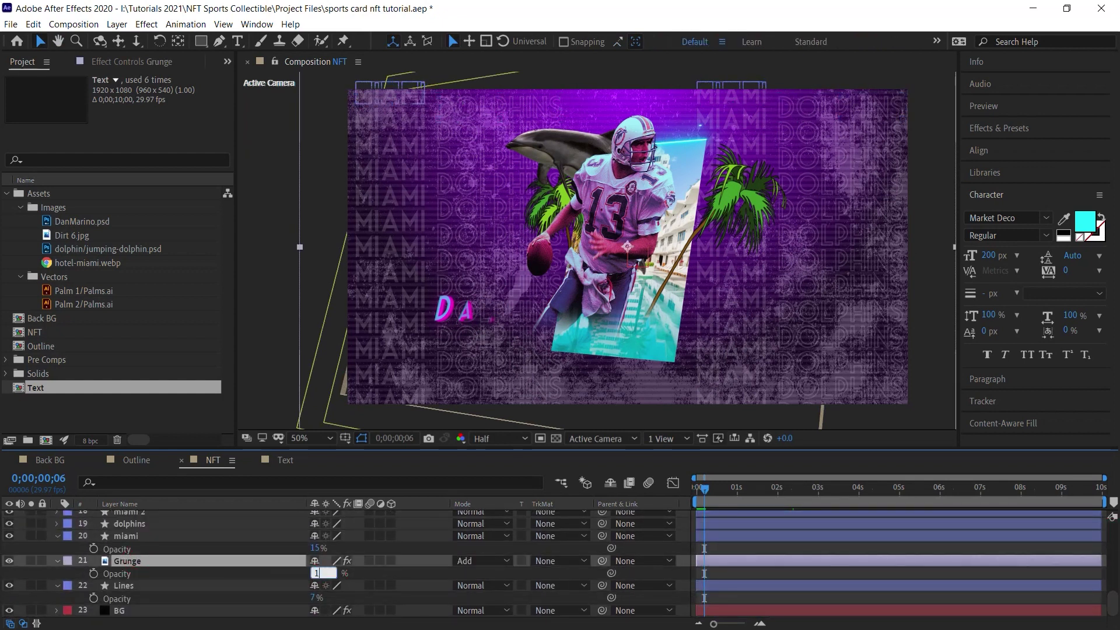
{"action": "type", "text": "0"}
{"action": "key", "text": "Return"}
Step: Preview the composition from the start in a maximized viewer with the magnification set to Fit up to 100%
{"action": "key", "text": "Home"}
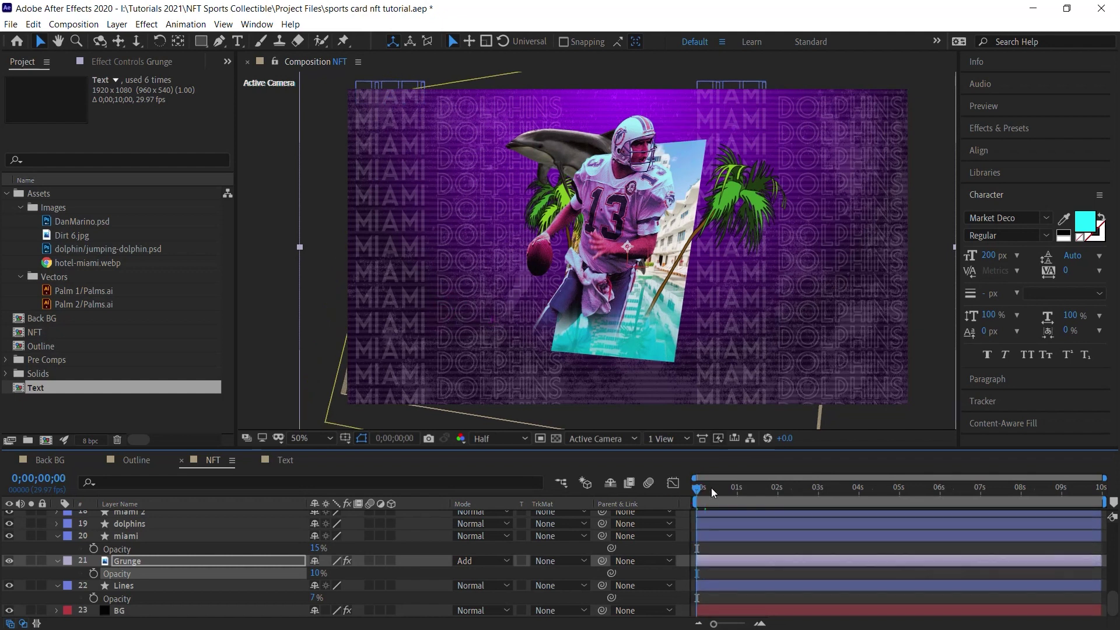
{"action": "key", "text": "space"}
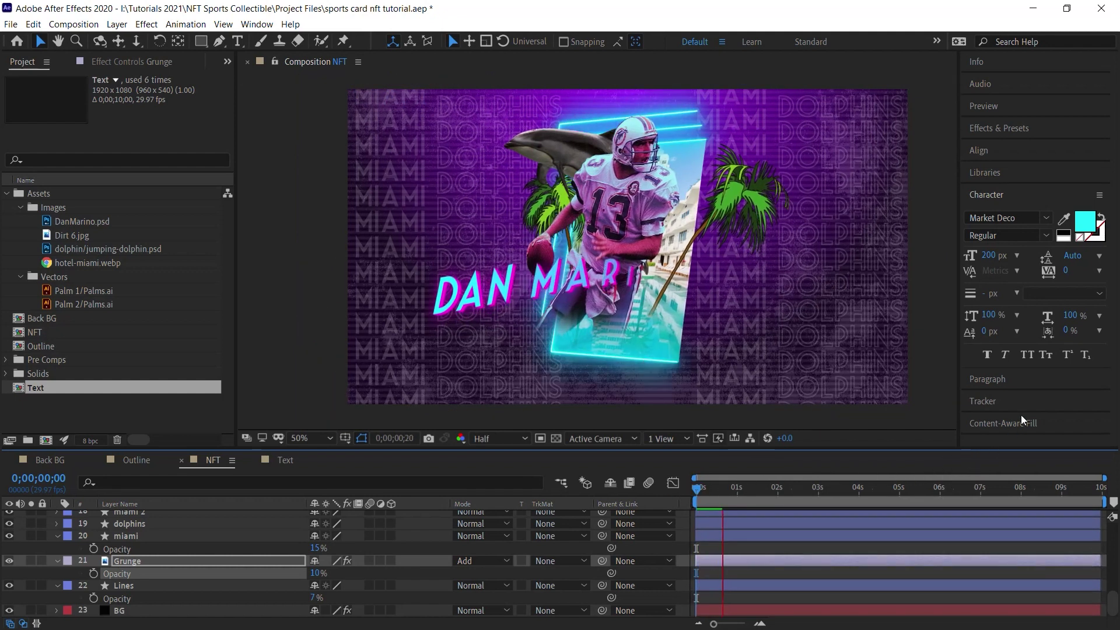
{"action": "key", "text": "grave"}
{"action": "key", "text": "period"}
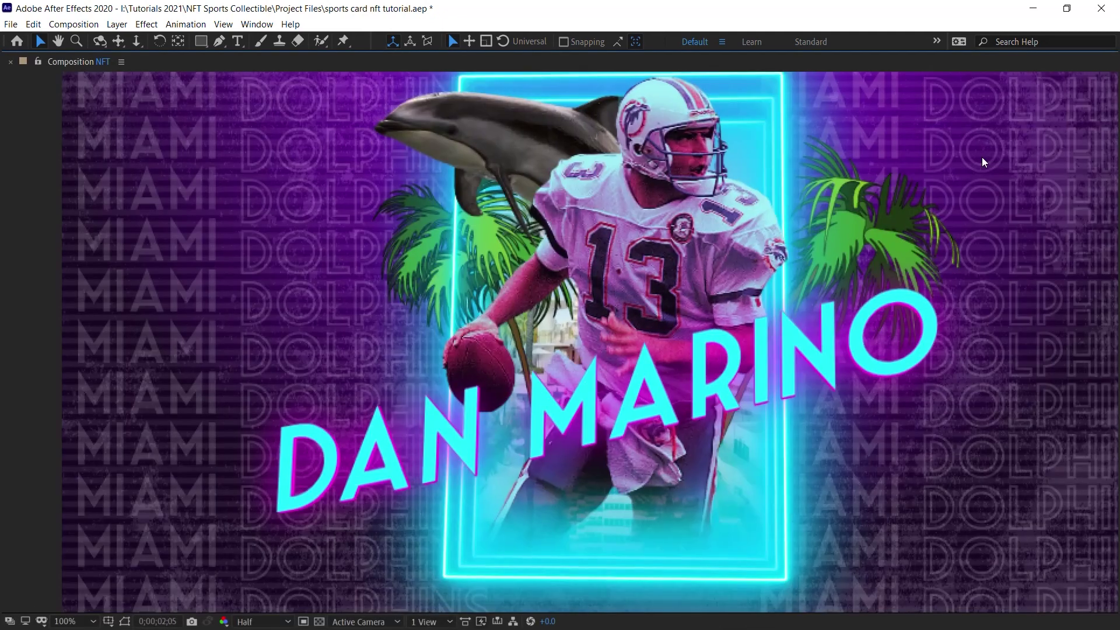
{"action": "left_click", "coordinate": [92, 622]}
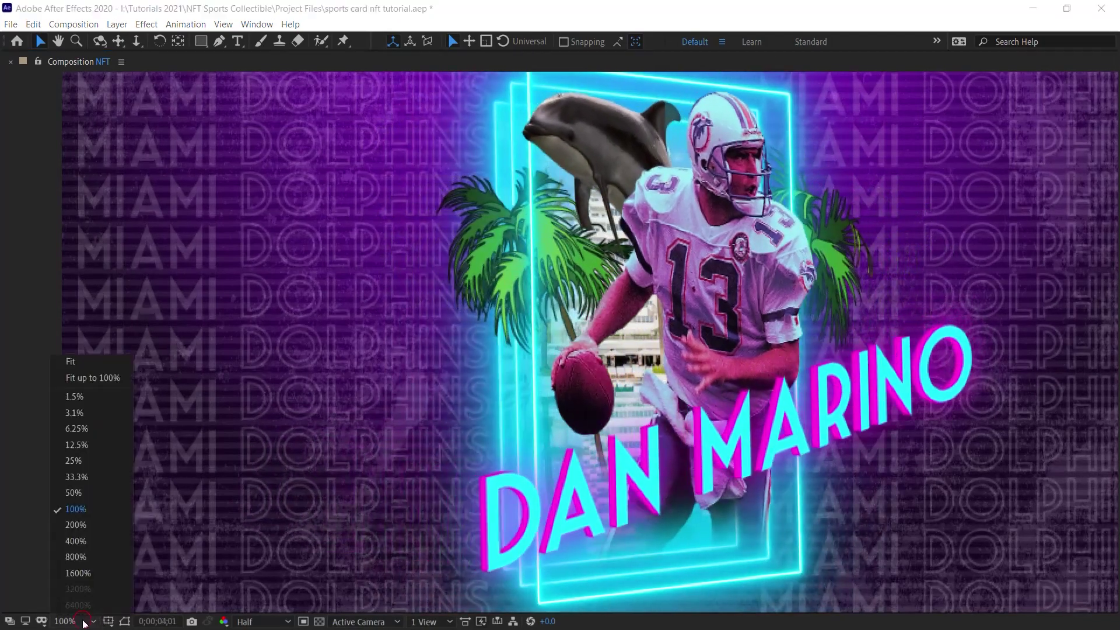
{"action": "left_click", "coordinate": [103, 375]}
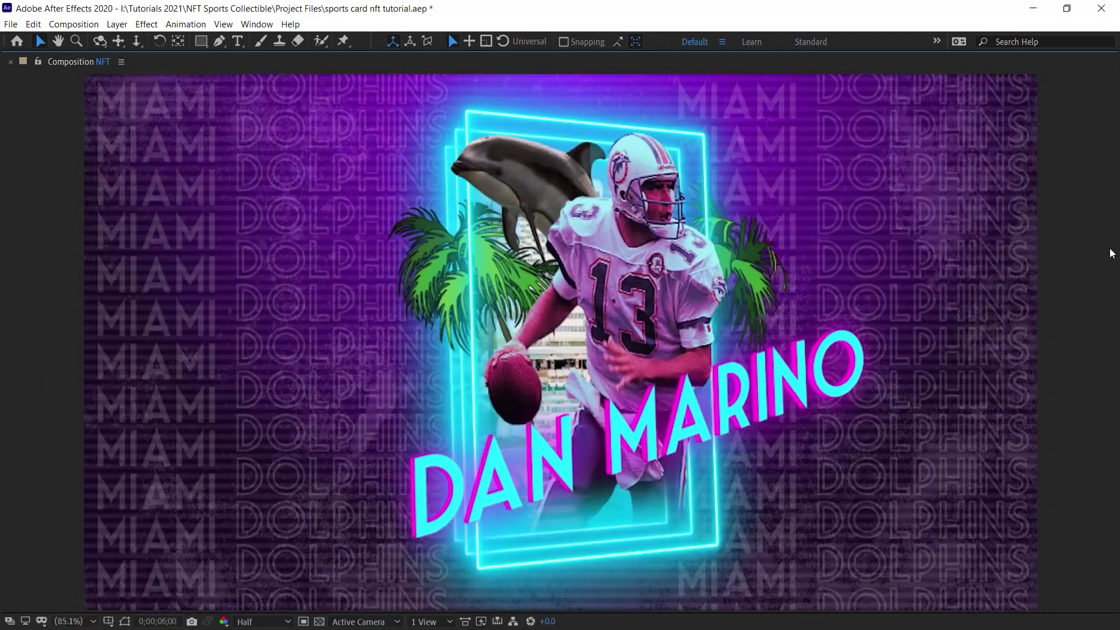